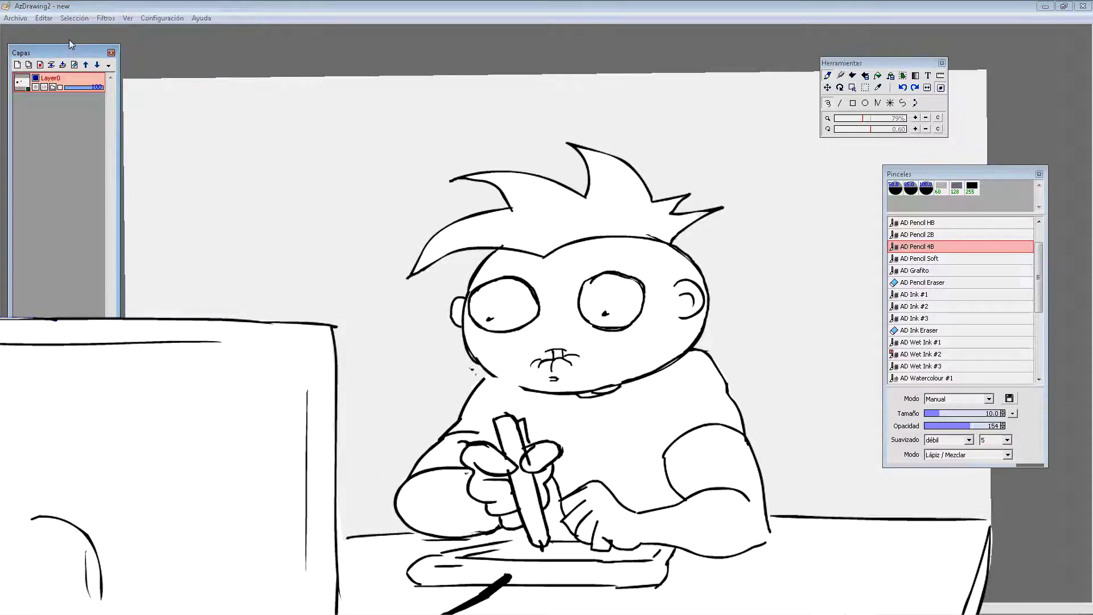
- Move the Capas window slightly upward, clear of the canvas
{"action": "left_click_drag", "start_coordinate": [71, 45], "coordinate": [69, 38]}
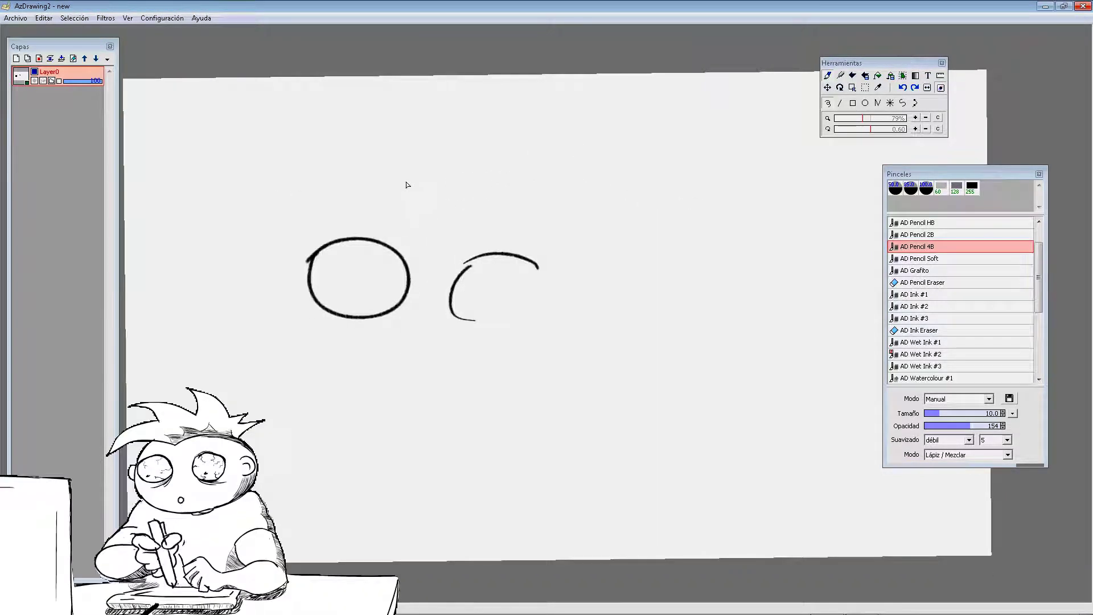
- Sketch freehand test ovals, loops and wavy curves across the canvas with the AD Pencil 4B brush
{"action": "mouse_move", "coordinate": [403, 182]}
{"action": "left_mouse_down"}
{"action": "mouse_move", "coordinate": [444, 153]}
{"action": "mouse_move", "coordinate": [352, 211]}
{"action": "left_mouse_up"}
{"action": "mouse_move", "coordinate": [298, 168]}
{"action": "left_mouse_down"}
{"action": "mouse_move", "coordinate": [257, 161]}
{"action": "mouse_move", "coordinate": [169, 288]}
{"action": "left_mouse_up"}
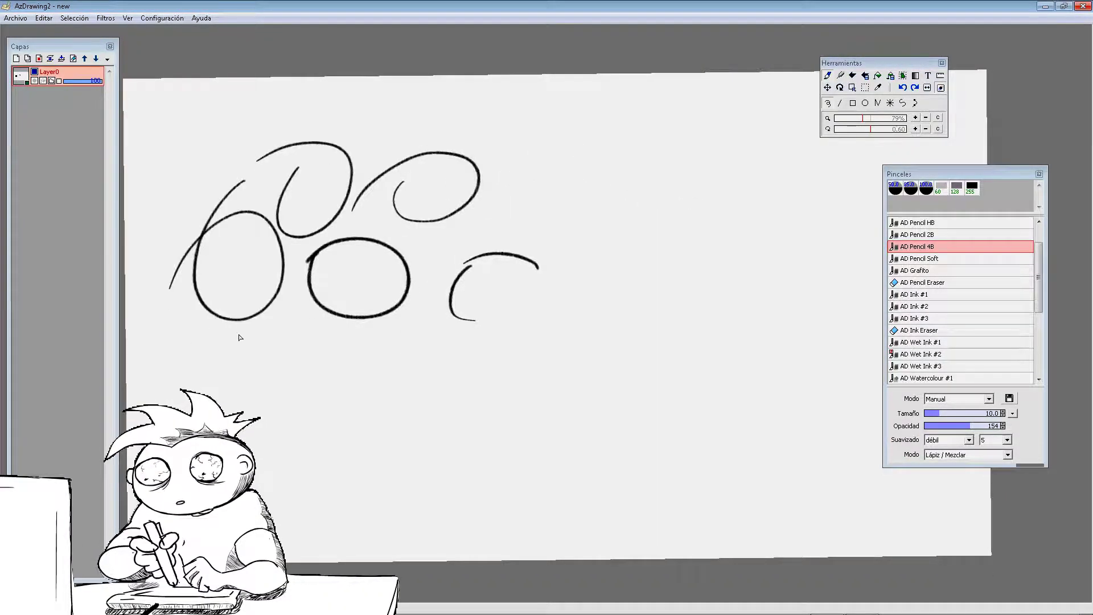
{"action": "mouse_move", "coordinate": [400, 350]}
{"action": "left_mouse_down"}
{"action": "mouse_move", "coordinate": [502, 378]}
{"action": "mouse_move", "coordinate": [610, 350]}
{"action": "mouse_move", "coordinate": [653, 231]}
{"action": "mouse_move", "coordinate": [583, 334]}
{"action": "left_mouse_up"}
{"action": "mouse_move", "coordinate": [706, 288]}
{"action": "left_mouse_down"}
{"action": "mouse_move", "coordinate": [650, 377]}
{"action": "mouse_move", "coordinate": [503, 448]}
{"action": "mouse_move", "coordinate": [402, 474]}
{"action": "mouse_move", "coordinate": [275, 385]}
{"action": "mouse_move", "coordinate": [339, 319]}
{"action": "left_mouse_up"}
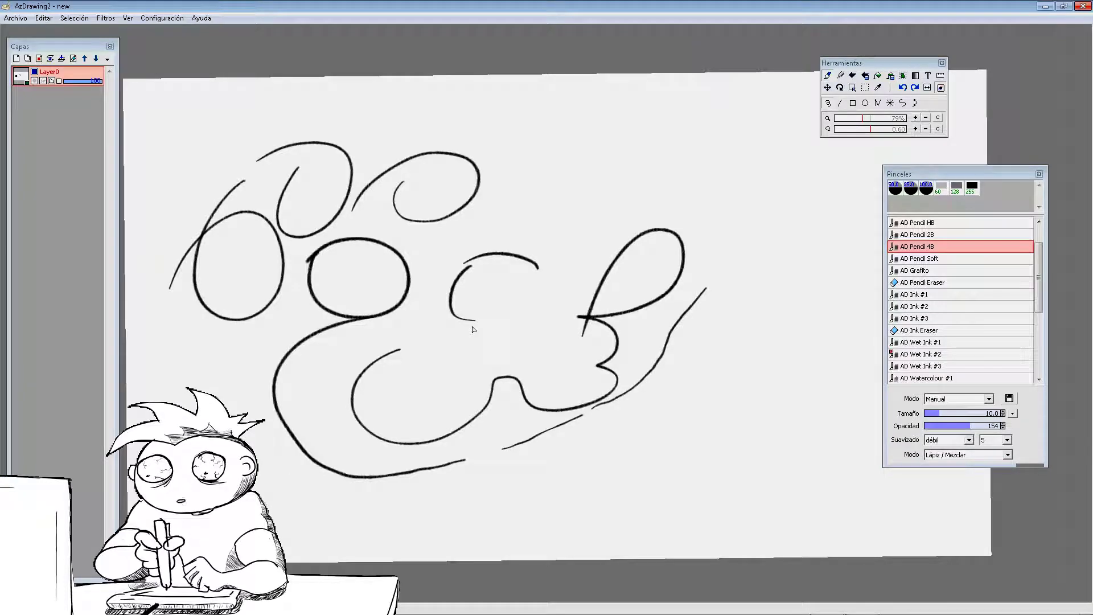
- Undo all the pencil test strokes until the canvas is blank
{"action": "key", "text": "ctrl+z"}
{"action": "key", "text": "ctrl+z"}
{"action": "key", "text": "ctrl+z"}
{"action": "key", "text": "ctrl+z"}
{"action": "key", "text": "ctrl+z"}
{"action": "key", "text": "ctrl+z"}
{"action": "key", "text": "ctrl+z"}
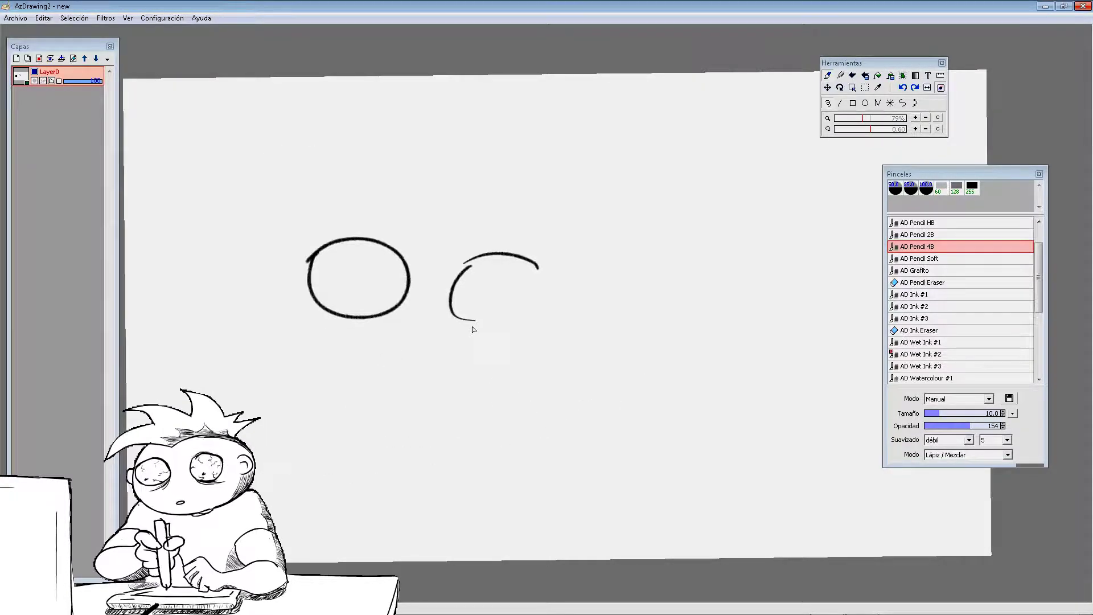
{"action": "key", "text": "ctrl+z"}
{"action": "key", "text": "ctrl+z"}
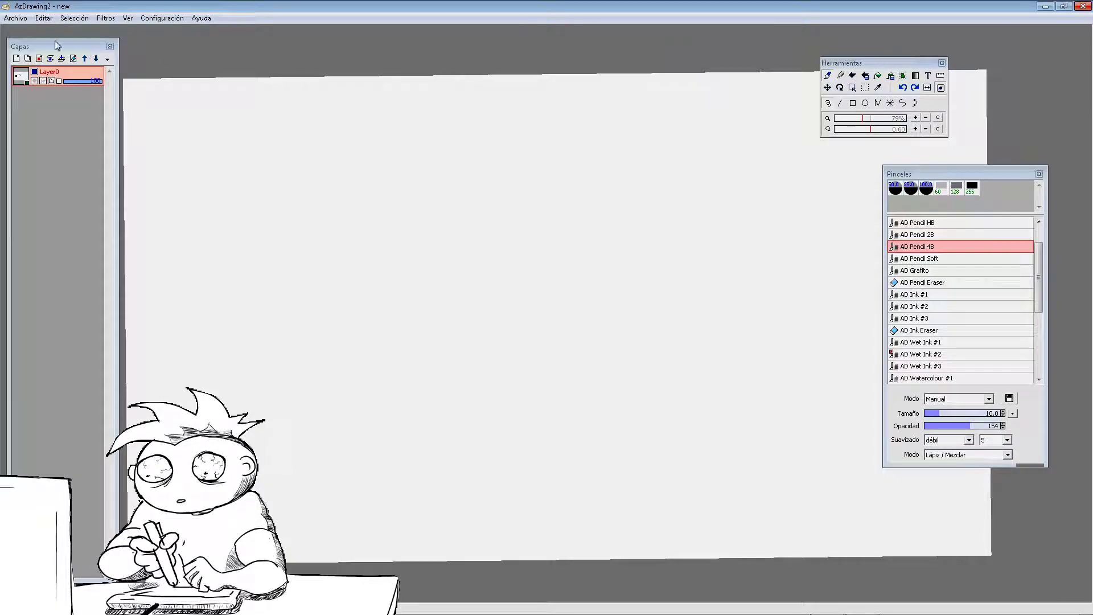
- Look over the file commands and the general preferences, leaving the settings unchanged
{"action": "left_click", "coordinate": [16, 18]}
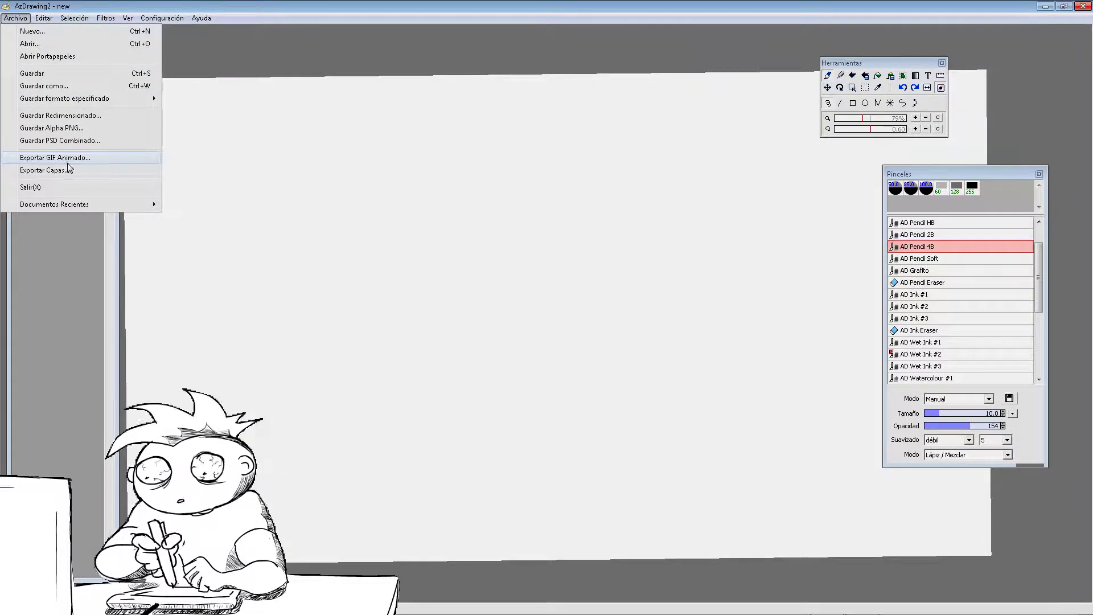
{"action": "mouse_move", "coordinate": [164, 21]}
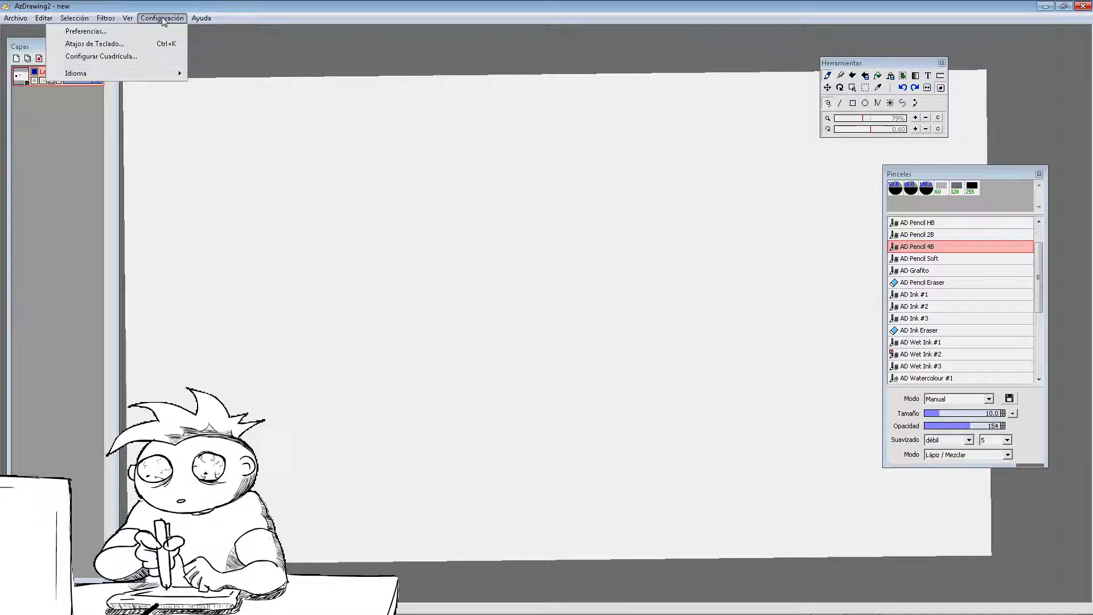
{"action": "left_click", "coordinate": [115, 33]}
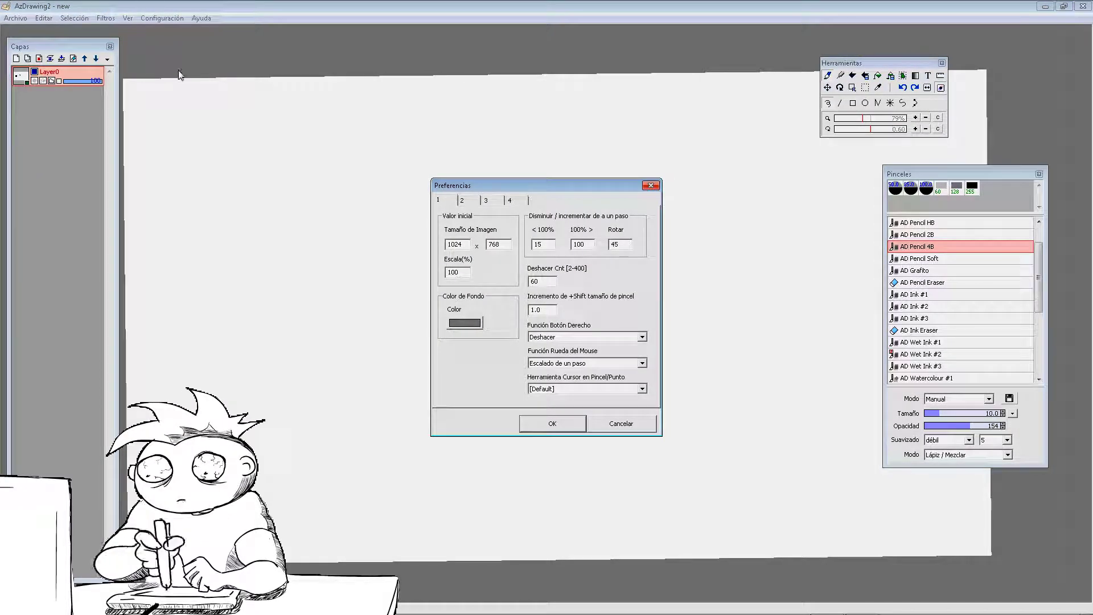
{"action": "left_click", "coordinate": [648, 186]}
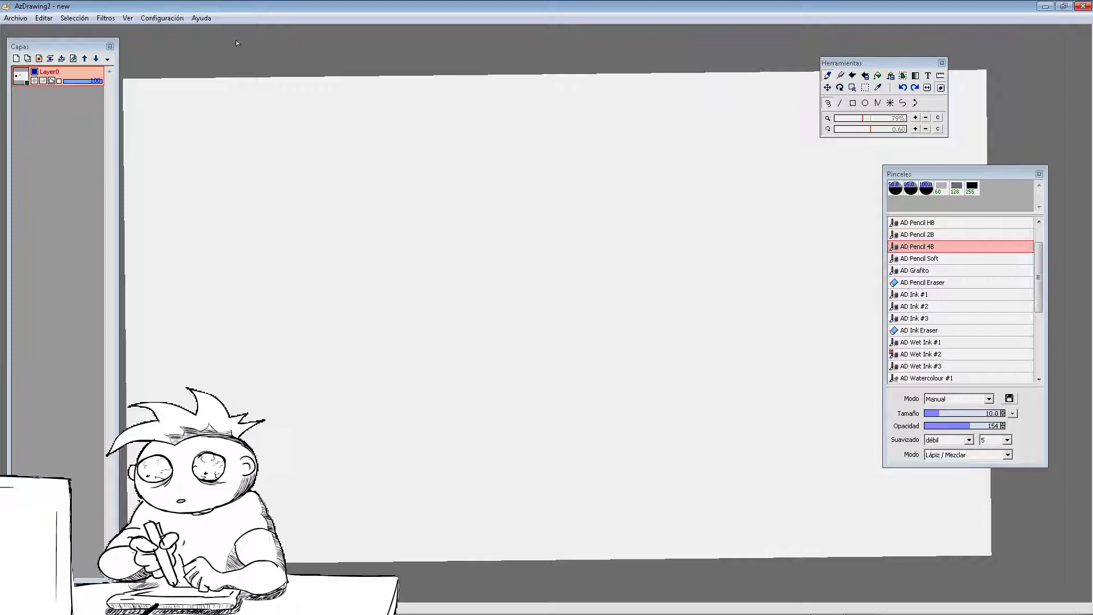
- Open the keyboard shortcut settings and review the shortcuts in the Menú de Capas group
{"action": "left_click", "coordinate": [164, 20]}
{"action": "left_click", "coordinate": [146, 45]}
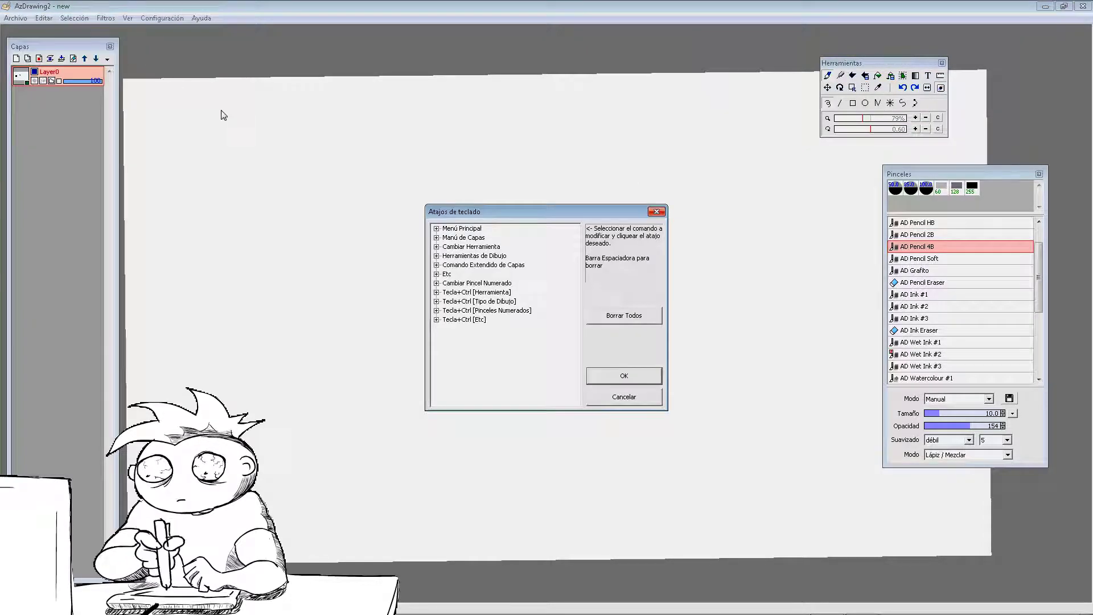
{"action": "left_click", "coordinate": [436, 238]}
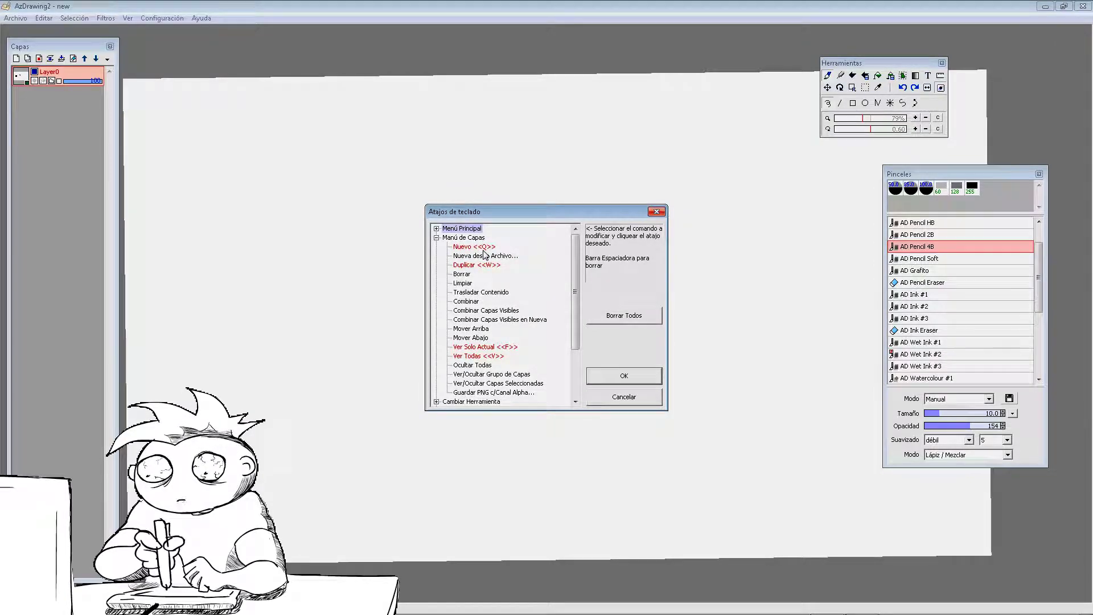
{"action": "left_click", "coordinate": [471, 248]}
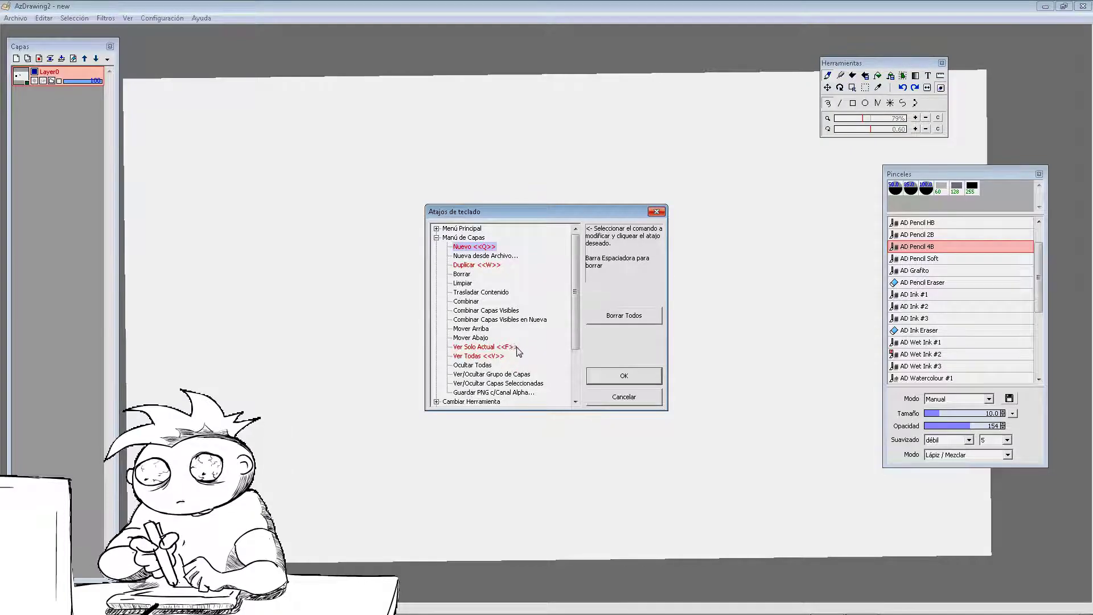
{"action": "mouse_move", "coordinate": [577, 333]}
{"action": "left_mouse_down"}
{"action": "mouse_move", "coordinate": [579, 350]}
{"action": "mouse_move", "coordinate": [576, 332]}
{"action": "left_mouse_up"}
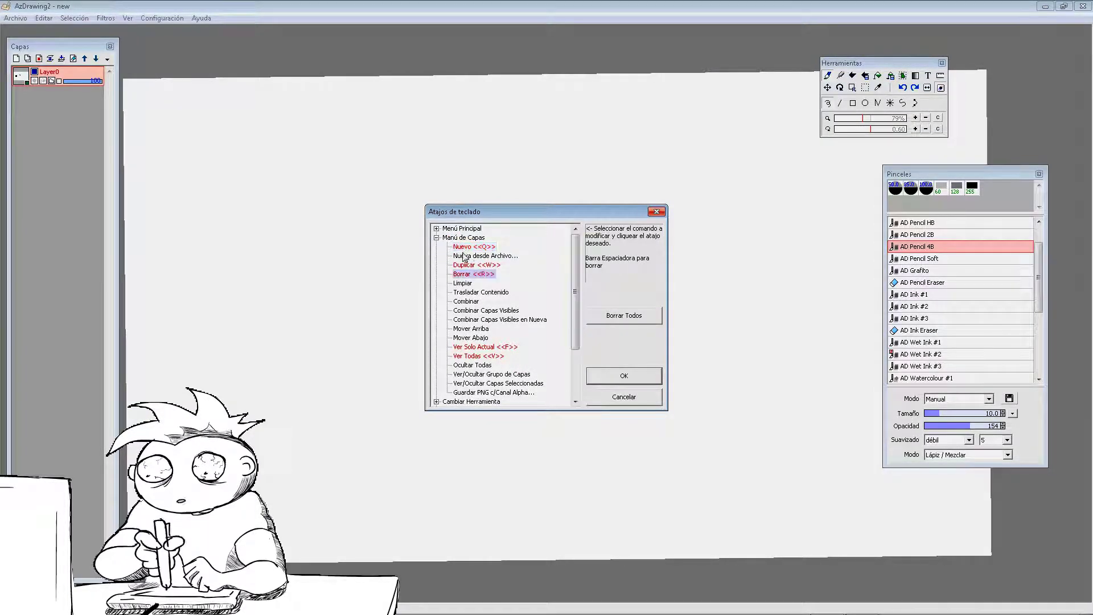
{"action": "left_click", "coordinate": [436, 238]}
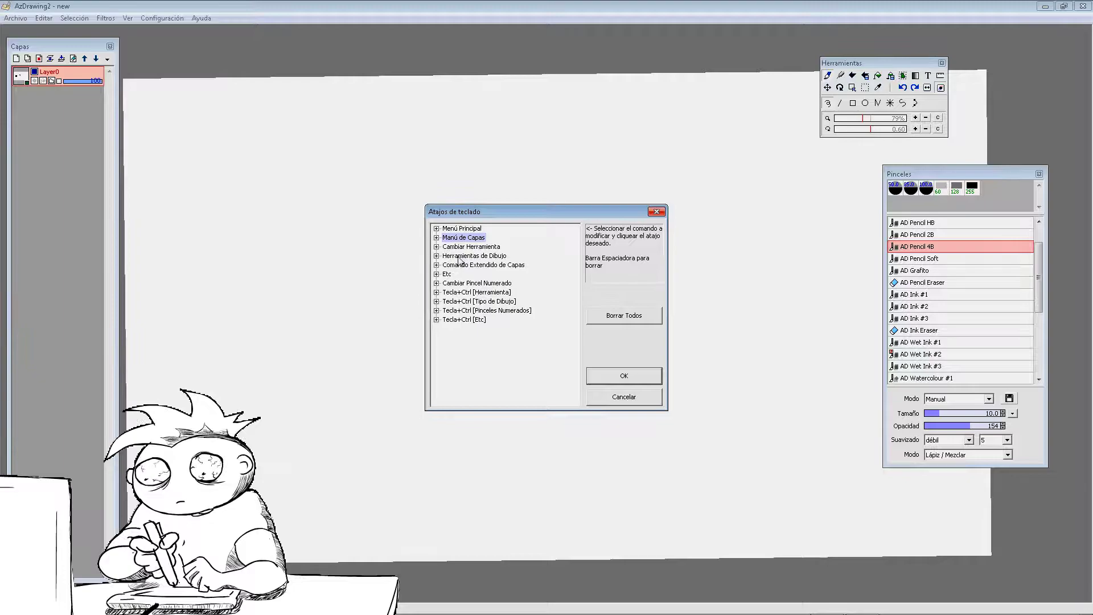
- Review the shortcut groups Cambiar Herramienta, Herramientas de Dibujo, Comando Extendido de Capas and Etc
{"action": "left_click", "coordinate": [436, 247]}
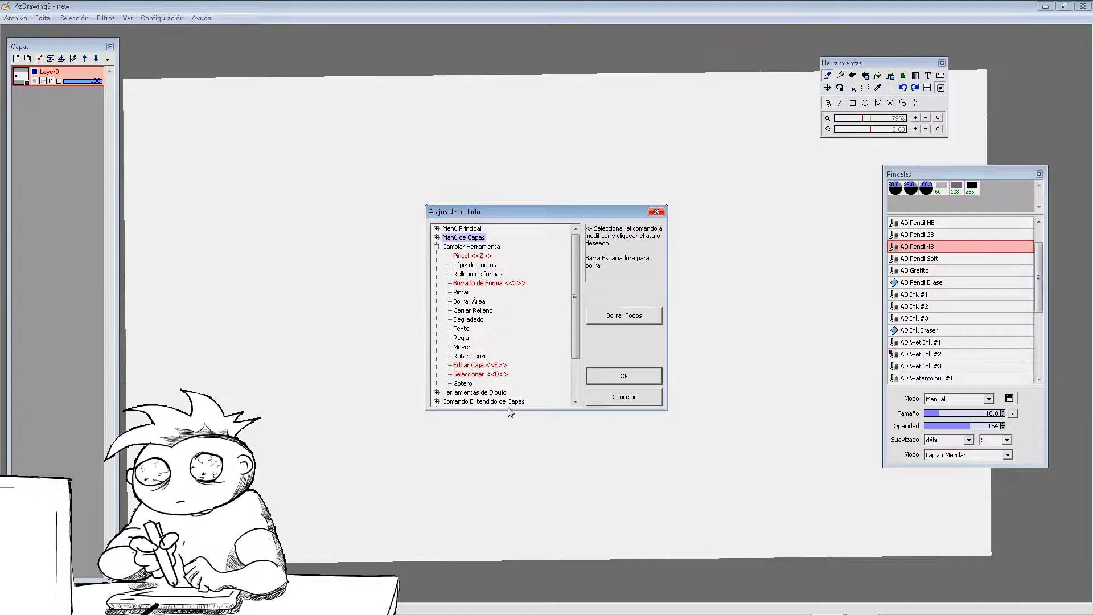
{"action": "left_click", "coordinate": [437, 247]}
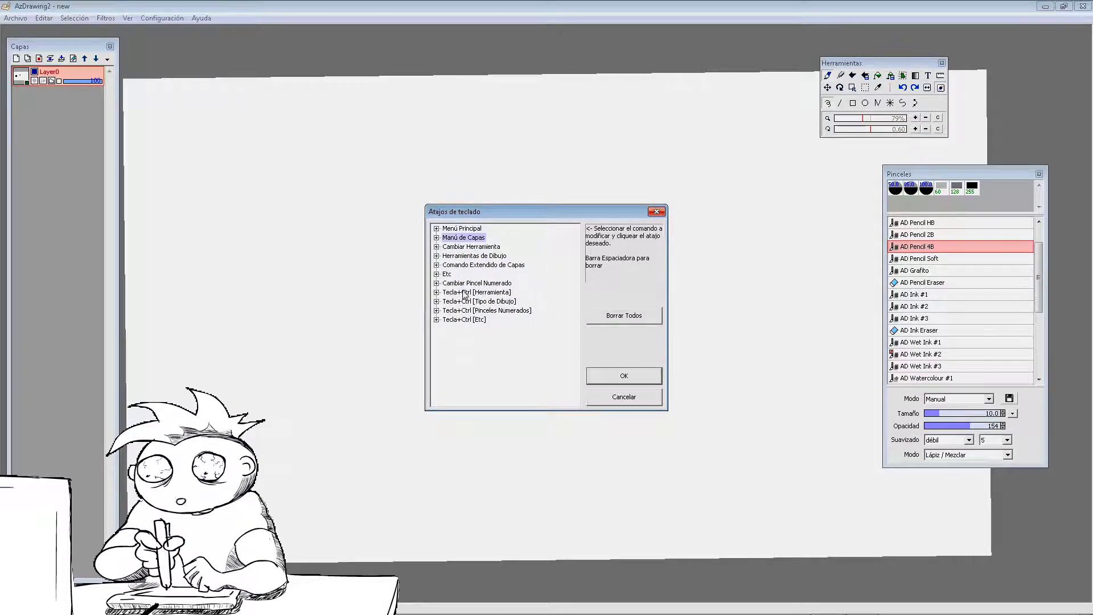
{"action": "left_click", "coordinate": [437, 256]}
{"action": "left_click", "coordinate": [437, 256]}
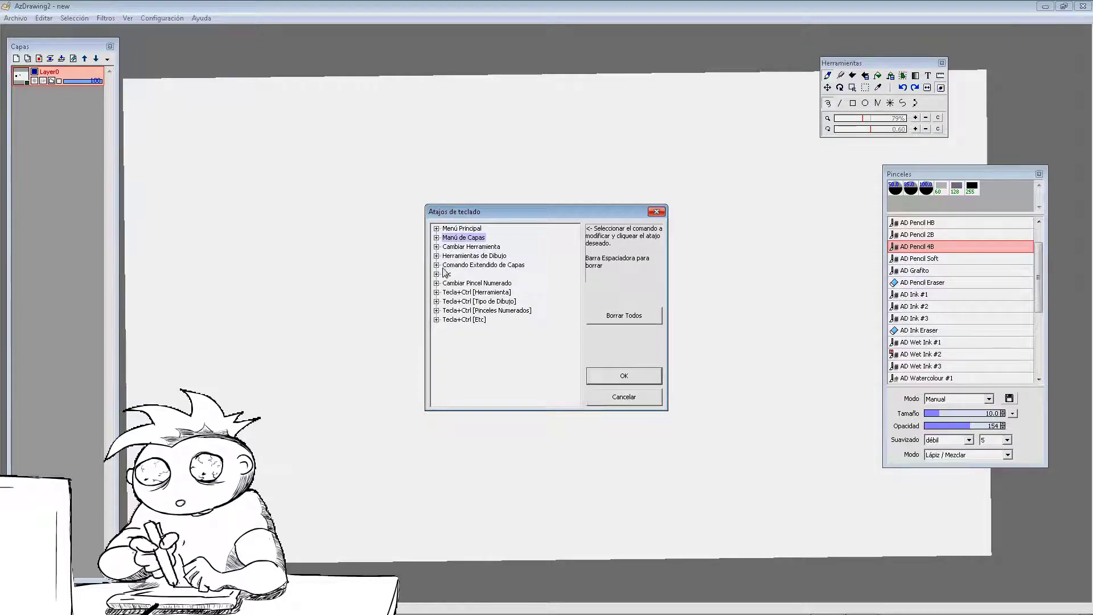
{"action": "left_click", "coordinate": [437, 265]}
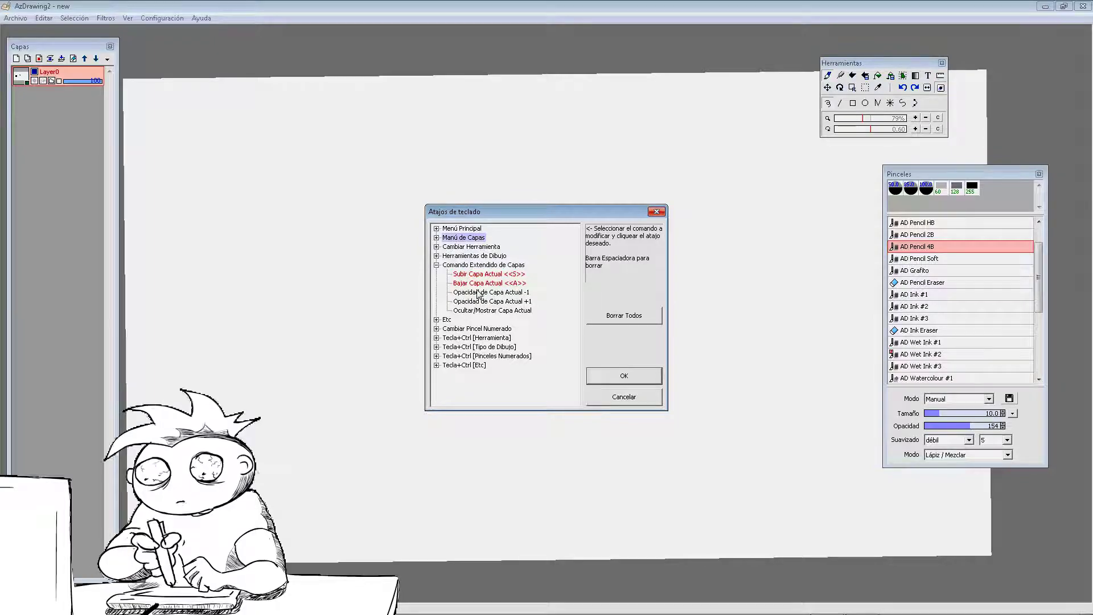
{"action": "left_click", "coordinate": [436, 266]}
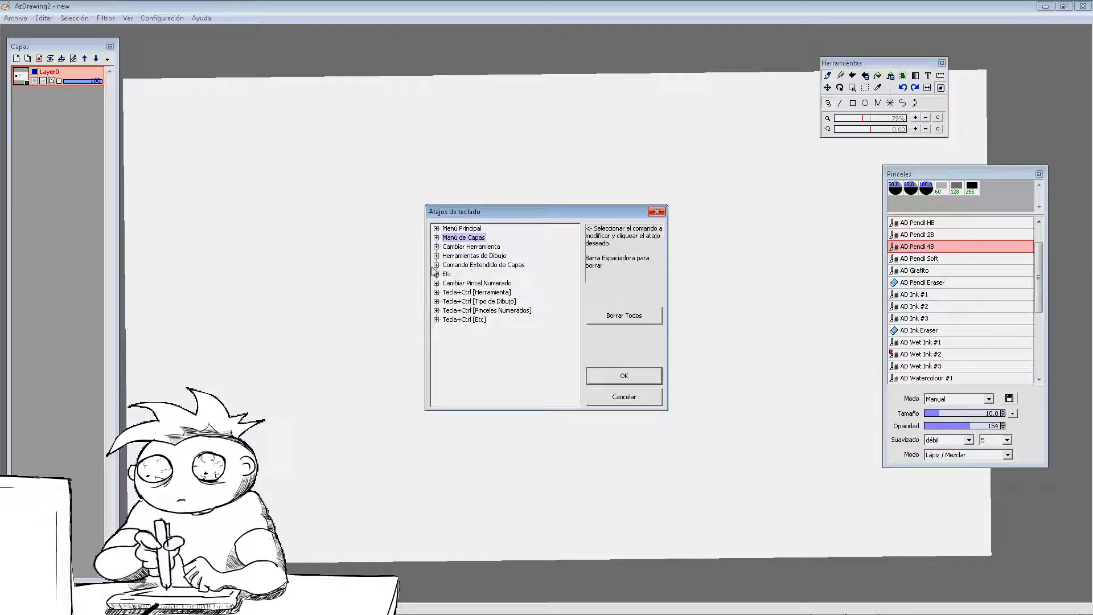
{"action": "left_click", "coordinate": [436, 274]}
{"action": "left_click", "coordinate": [436, 274]}
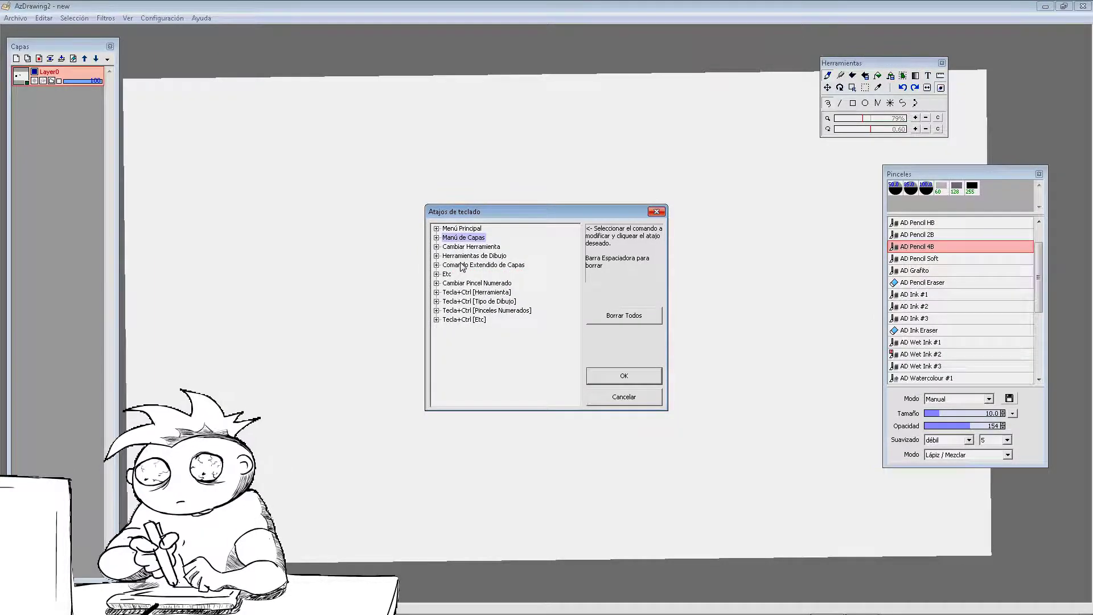
- Examine the Selección and Ver shortcuts under Menú Principal and close the keyboard shortcut settings
{"action": "left_click", "coordinate": [436, 228]}
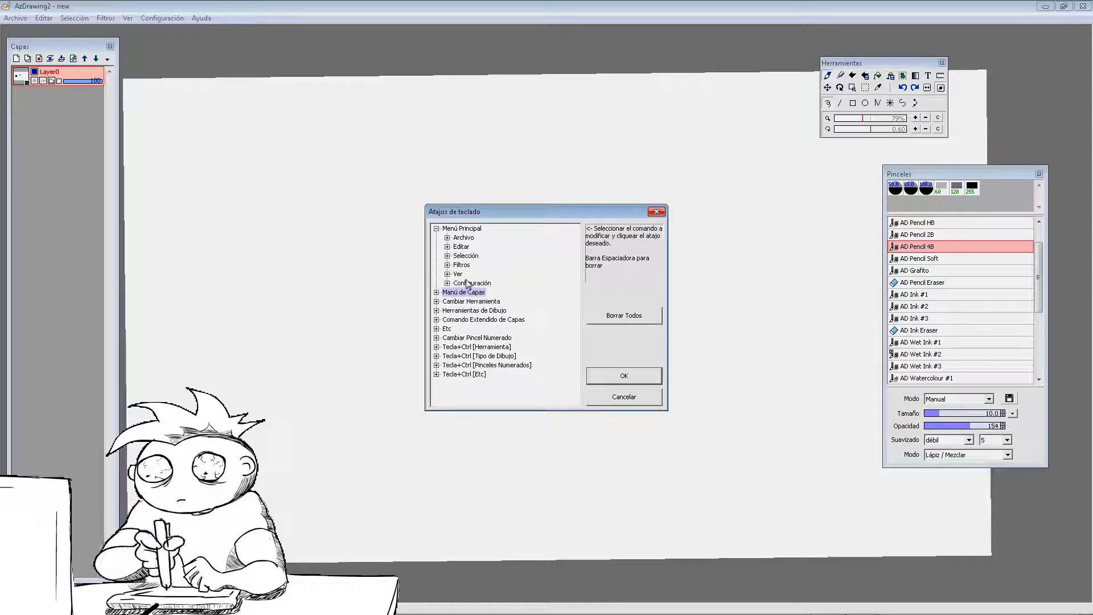
{"action": "left_click", "coordinate": [448, 257]}
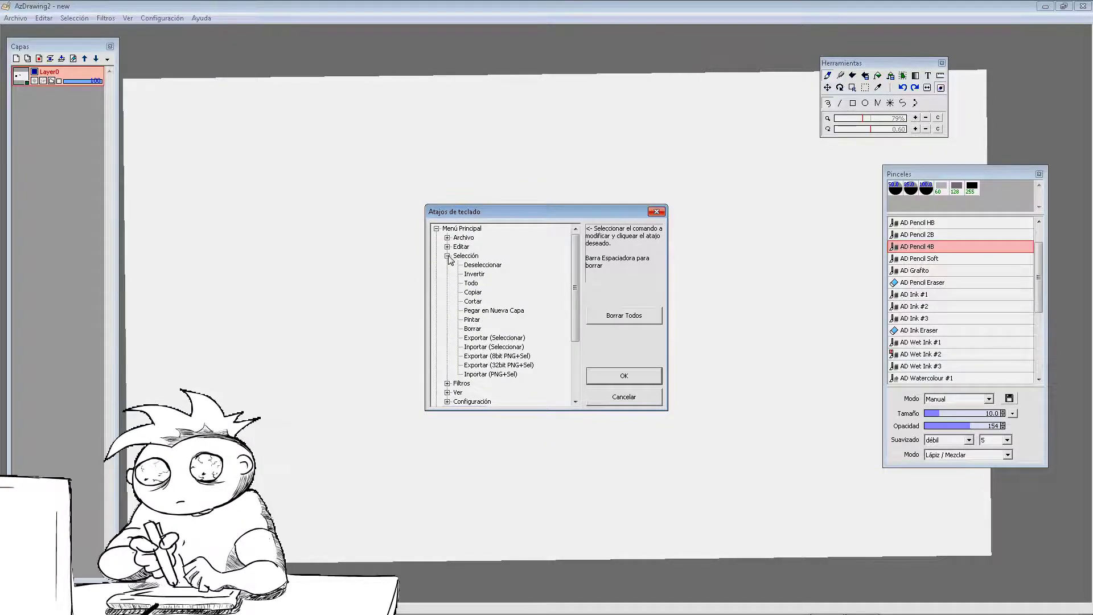
{"action": "left_click", "coordinate": [448, 256]}
{"action": "left_click", "coordinate": [448, 274]}
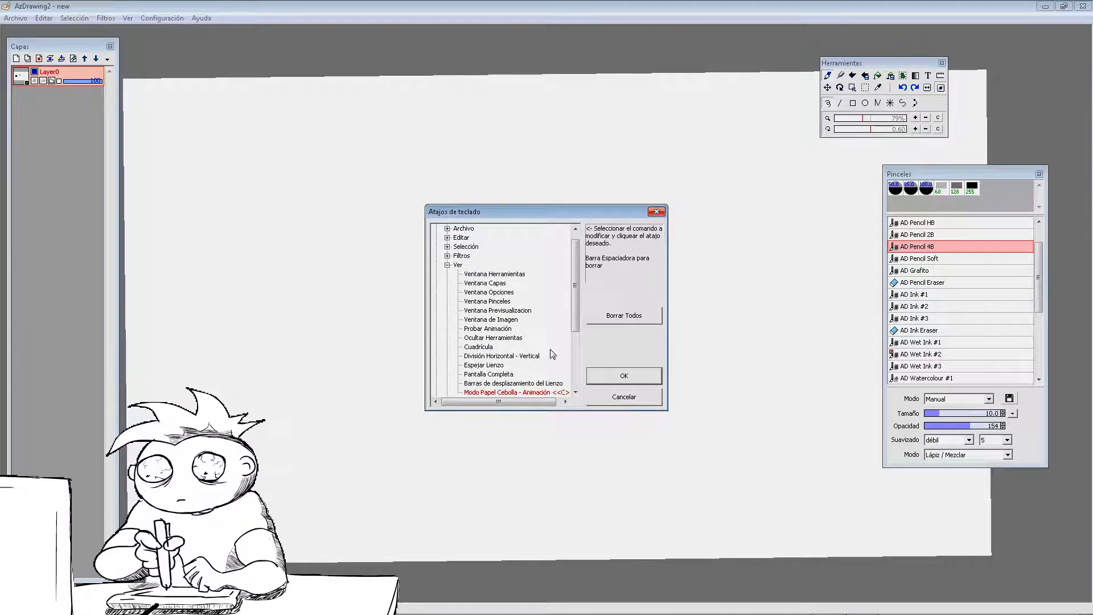
{"action": "scroll", "coordinate": [552, 353], "scroll_direction": "down", "scroll_amount": 2}
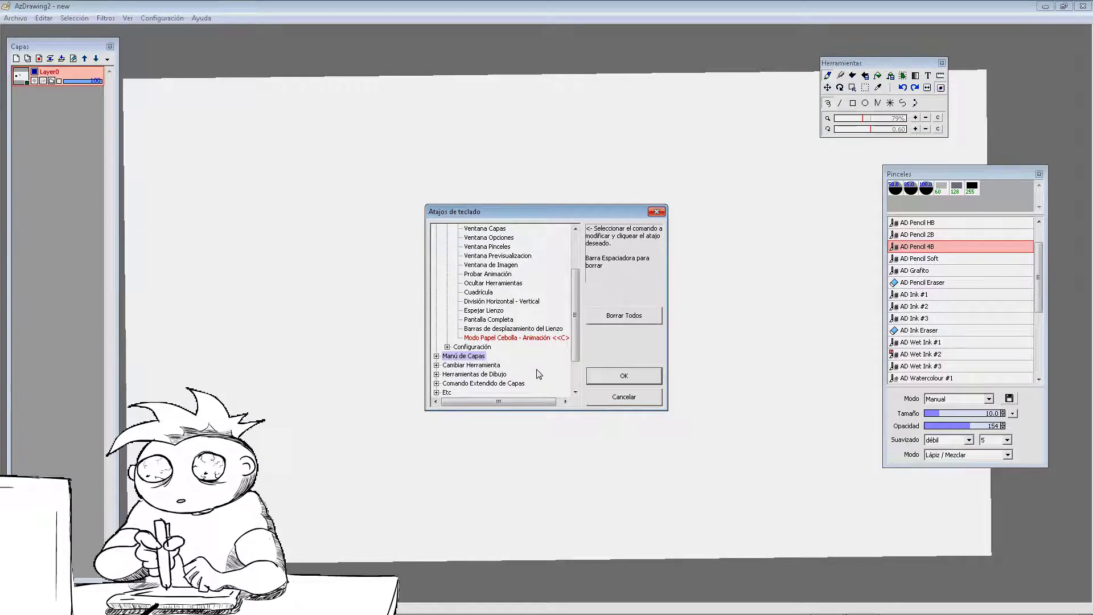
{"action": "left_click", "coordinate": [624, 373]}
- Draw a test oval and short diagonal lines with AD Pencil 4B, plus a few strokes with AD Wet Ink #1
{"action": "left_click_drag", "start_coordinate": [449, 361], "coordinate": [470, 356]}
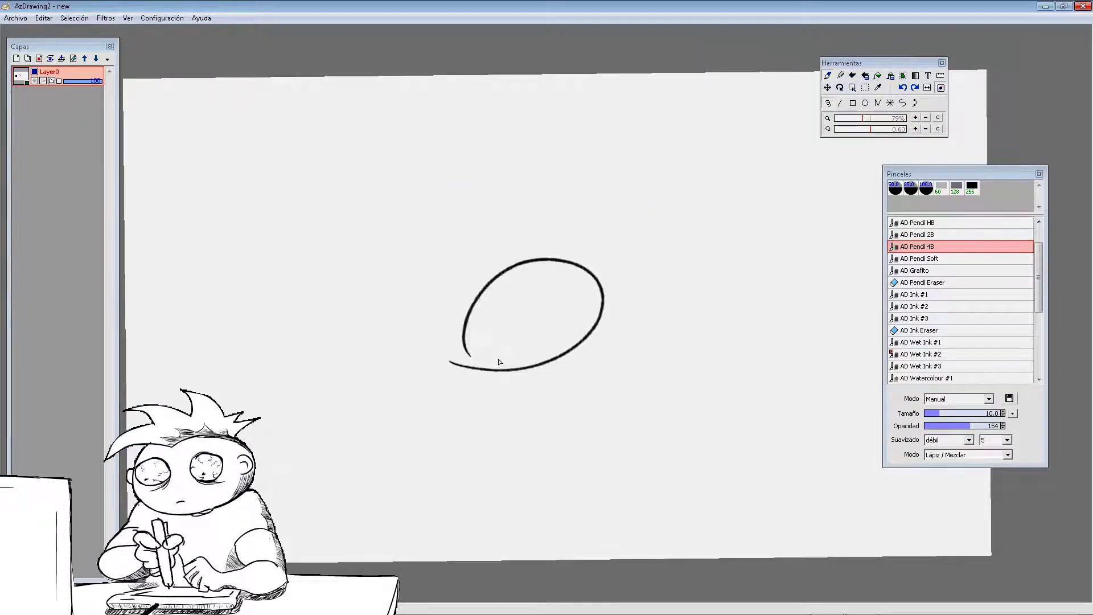
{"action": "mouse_move", "coordinate": [274, 203]}
{"action": "left_mouse_down"}
{"action": "mouse_move", "coordinate": [245, 256]}
{"action": "mouse_move", "coordinate": [249, 280]}
{"action": "left_mouse_up"}
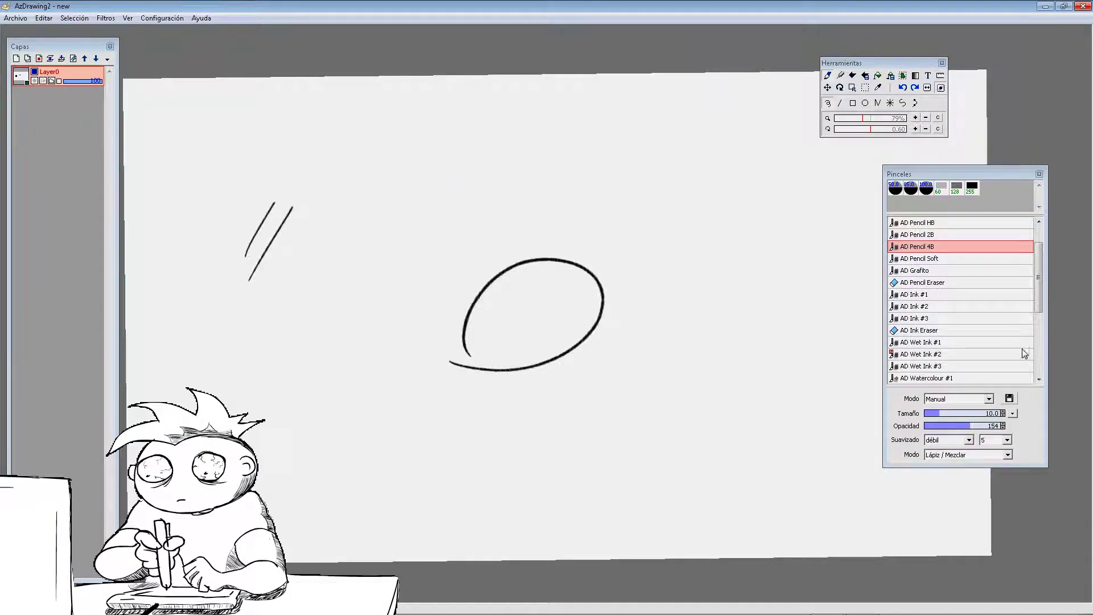
{"action": "left_click", "coordinate": [940, 342]}
{"action": "left_click_drag", "start_coordinate": [717, 268], "coordinate": [650, 354]}
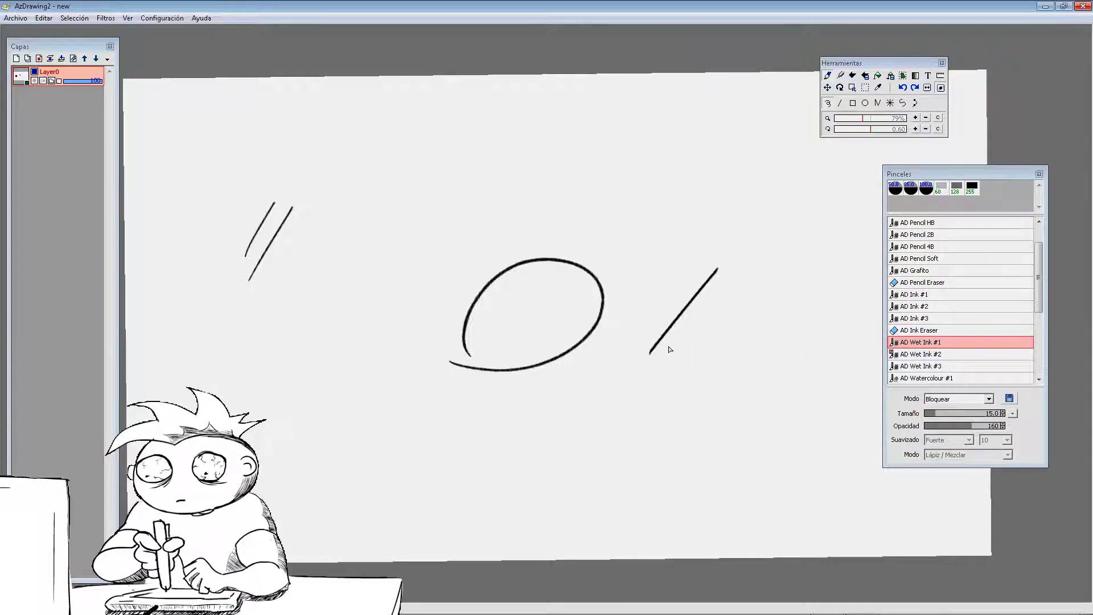
{"action": "left_click_drag", "start_coordinate": [712, 310], "coordinate": [647, 395]}
{"action": "left_click_drag", "start_coordinate": [691, 364], "coordinate": [735, 380]}
- Undo the wet ink and pencil test strokes to clear the canvas
{"action": "key", "text": "ctrl+z"}
{"action": "key", "text": "ctrl+z"}
{"action": "key", "text": "ctrl+z"}
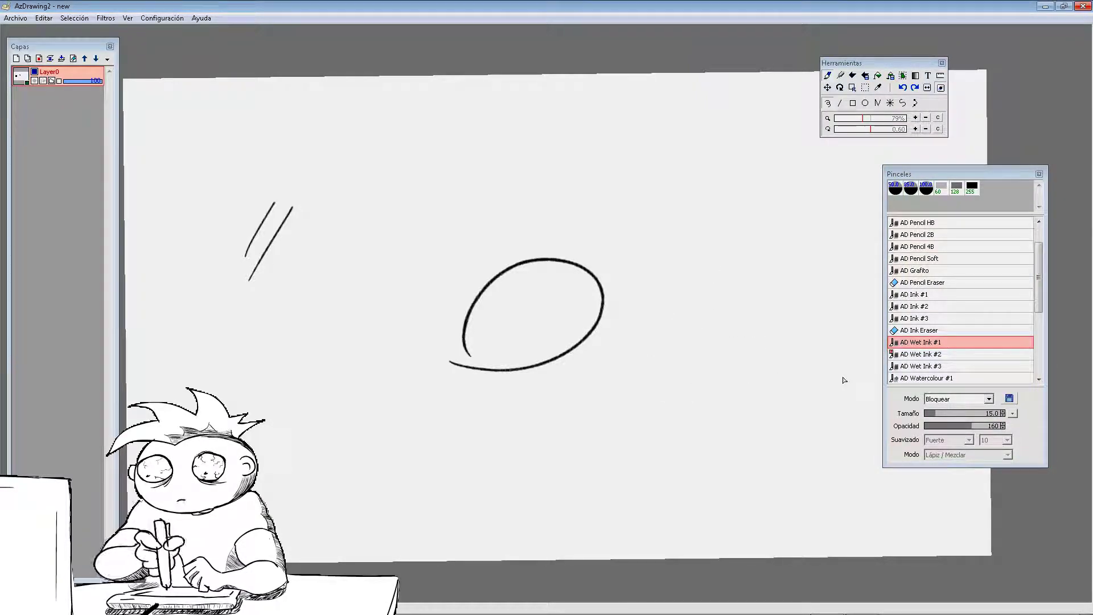
{"action": "key", "text": "ctrl+z"}
{"action": "key", "text": "ctrl+z"}
{"action": "key", "text": "ctrl+z"}
- Switch to the AD Ink #1 brush, try it with freehand overlapping ovals and undo the test strokes
{"action": "left_click", "coordinate": [914, 295]}
{"action": "mouse_move", "coordinate": [471, 252]}
{"action": "left_mouse_down"}
{"action": "mouse_move", "coordinate": [639, 233]}
{"action": "mouse_move", "coordinate": [506, 260]}
{"action": "left_mouse_up"}
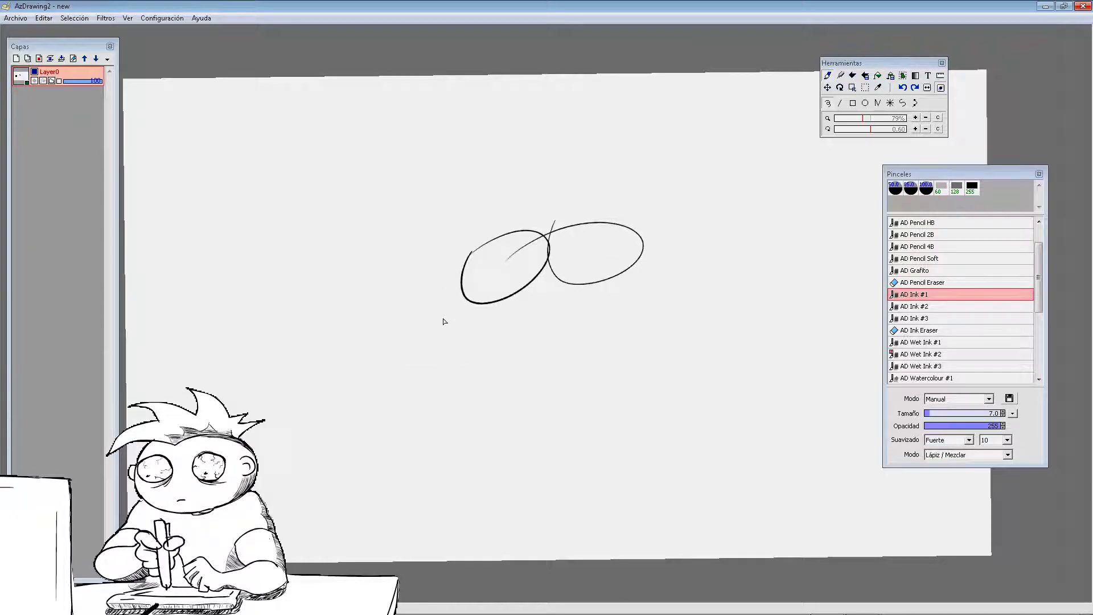
{"action": "key", "text": "ctrl+z"}
{"action": "key", "text": "ctrl+z"}
{"action": "key", "text": "ctrl+z"}
{"action": "mouse_move", "coordinate": [341, 262]}
{"action": "left_mouse_down"}
{"action": "mouse_move", "coordinate": [318, 352]}
{"action": "mouse_move", "coordinate": [409, 289]}
{"action": "mouse_move", "coordinate": [494, 326]}
{"action": "left_mouse_up"}
{"action": "key", "text": "ctrl+z"}
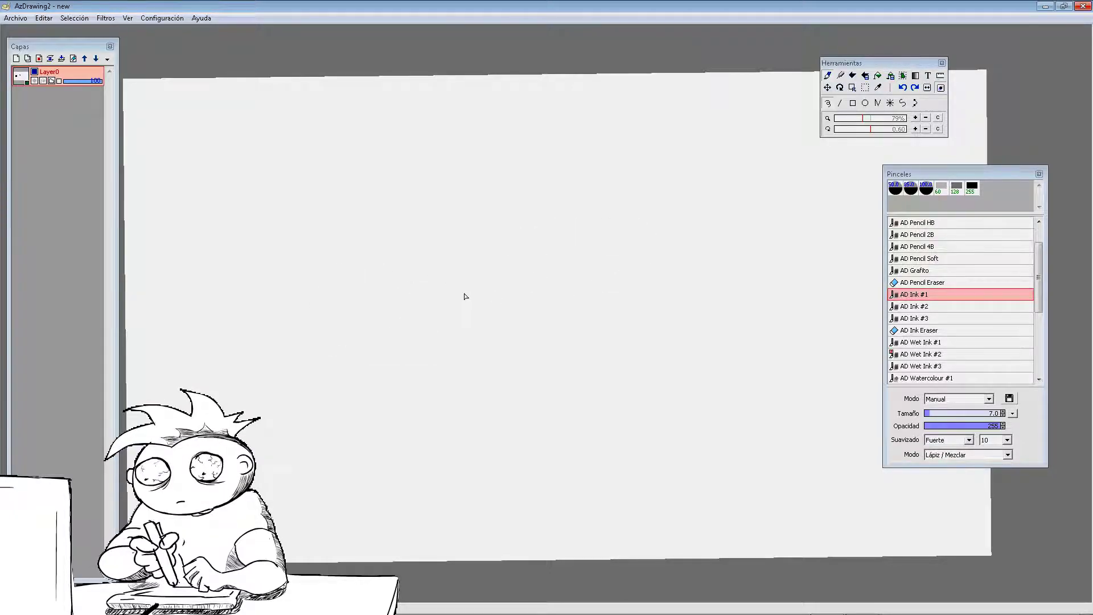
- Move the Herramientas and Pinceles windows outward to free more of the canvas
{"action": "left_click_drag", "start_coordinate": [882, 63], "coordinate": [982, 67]}
{"action": "left_click_drag", "start_coordinate": [965, 169], "coordinate": [984, 174]}
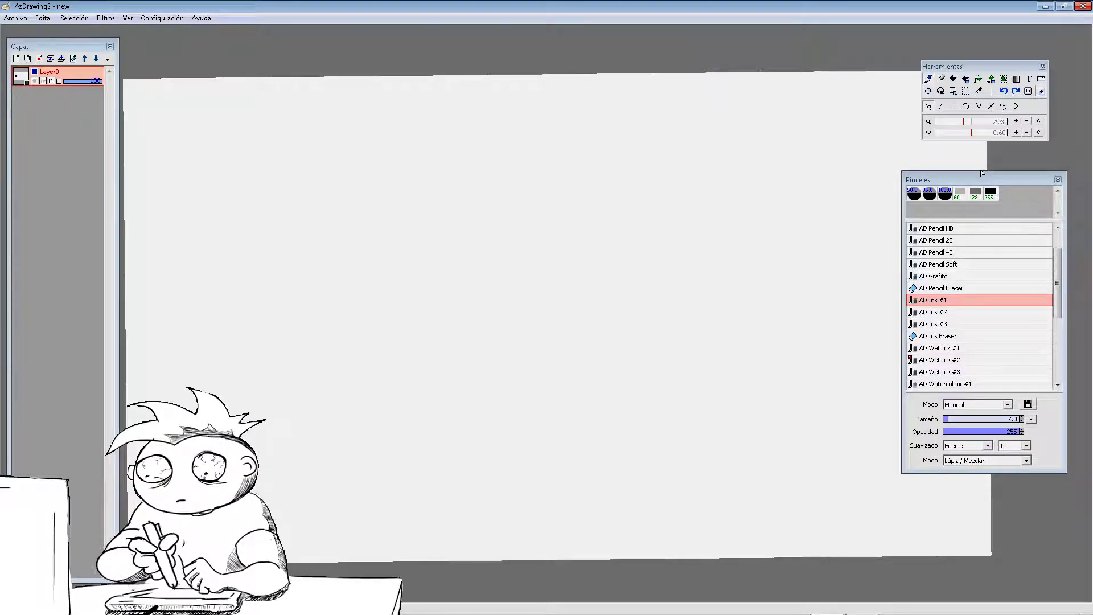
- Look over the view options and Layer0's own options, including its colour palette
{"action": "left_click", "coordinate": [127, 18]}
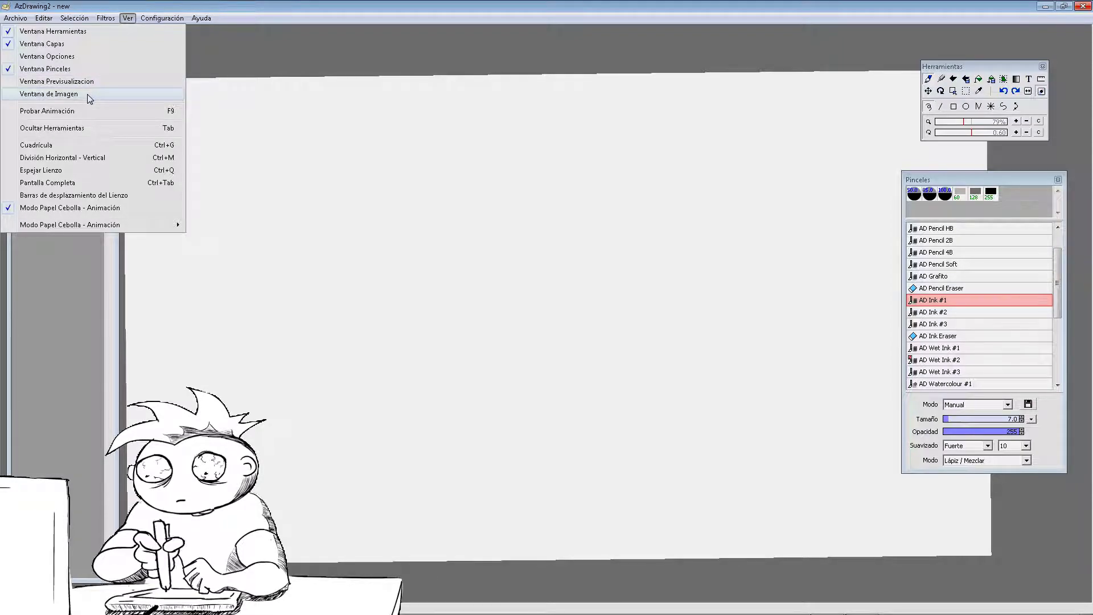
{"action": "left_click", "coordinate": [84, 255]}
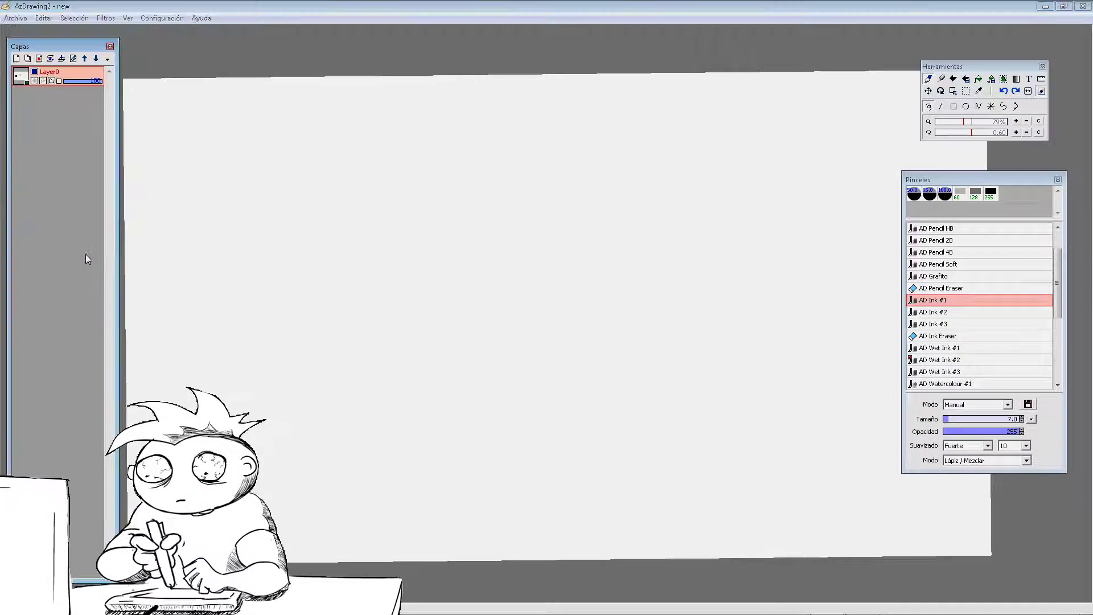
{"action": "right_click", "coordinate": [73, 80]}
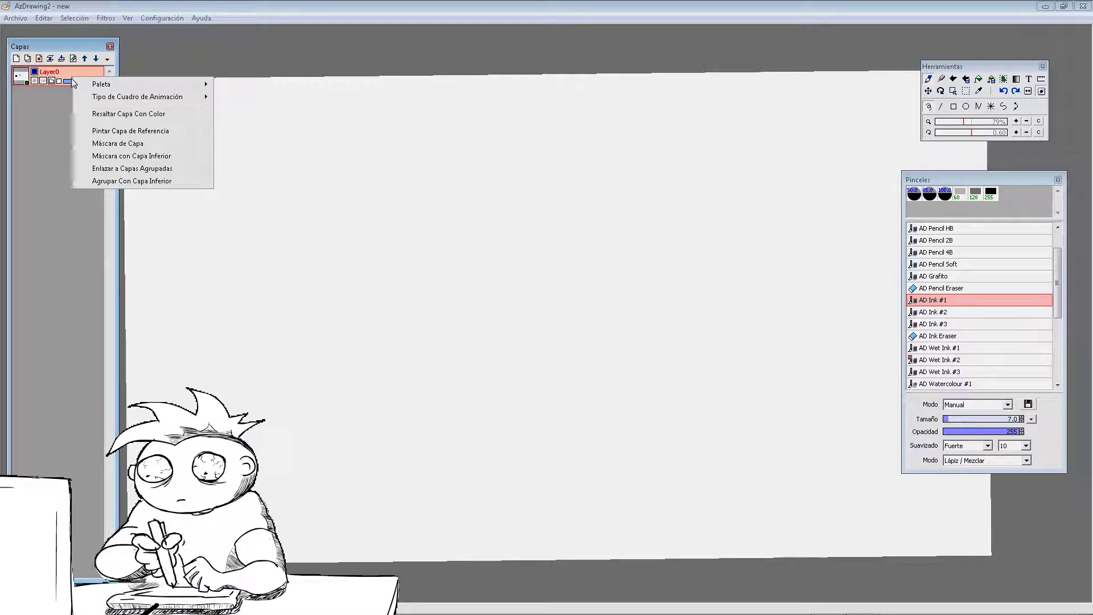
{"action": "mouse_move", "coordinate": [95, 87]}
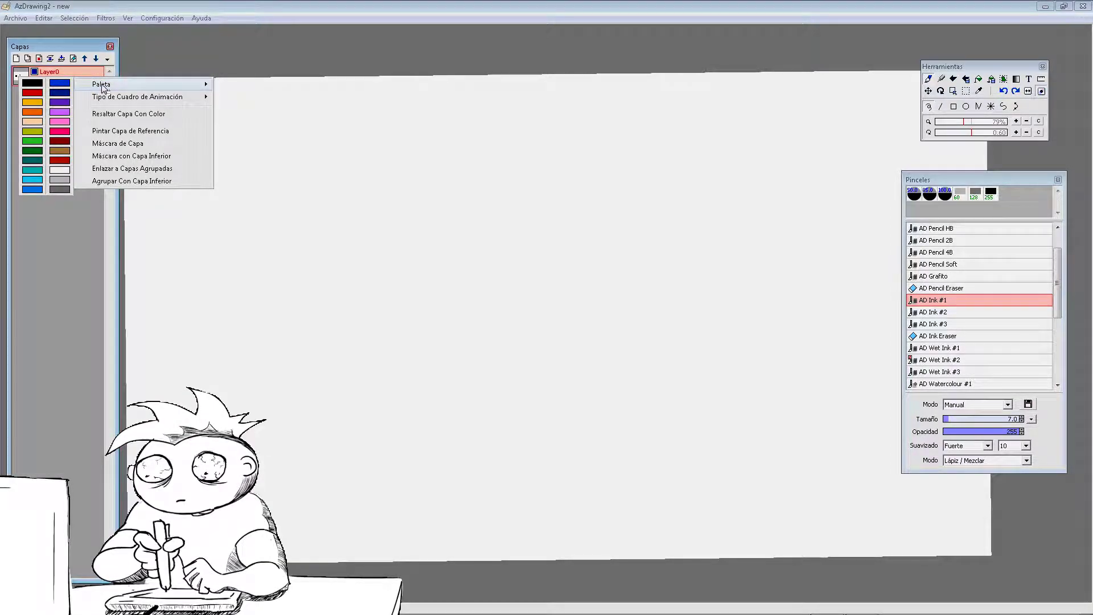
{"action": "left_click", "coordinate": [37, 171]}
- Try a diagonal line, a circle and other freehand strokes with AD Ink #1, and undo them all
{"action": "mouse_move", "coordinate": [263, 244]}
{"action": "left_mouse_down"}
{"action": "mouse_move", "coordinate": [308, 218]}
{"action": "mouse_move", "coordinate": [274, 226]}
{"action": "left_mouse_up"}
{"action": "key", "text": "ctrl+z"}
{"action": "left_click_drag", "start_coordinate": [381, 231], "coordinate": [303, 334]}
{"action": "mouse_move", "coordinate": [352, 200]}
{"action": "left_mouse_down"}
{"action": "mouse_move", "coordinate": [370, 201]}
{"action": "mouse_move", "coordinate": [325, 208]}
{"action": "left_mouse_up"}
{"action": "mouse_move", "coordinate": [386, 166]}
{"action": "left_mouse_down"}
{"action": "mouse_move", "coordinate": [372, 207]}
{"action": "mouse_move", "coordinate": [453, 187]}
{"action": "left_mouse_up"}
{"action": "key", "text": "ctrl+z"}
{"action": "key", "text": "ctrl+z"}
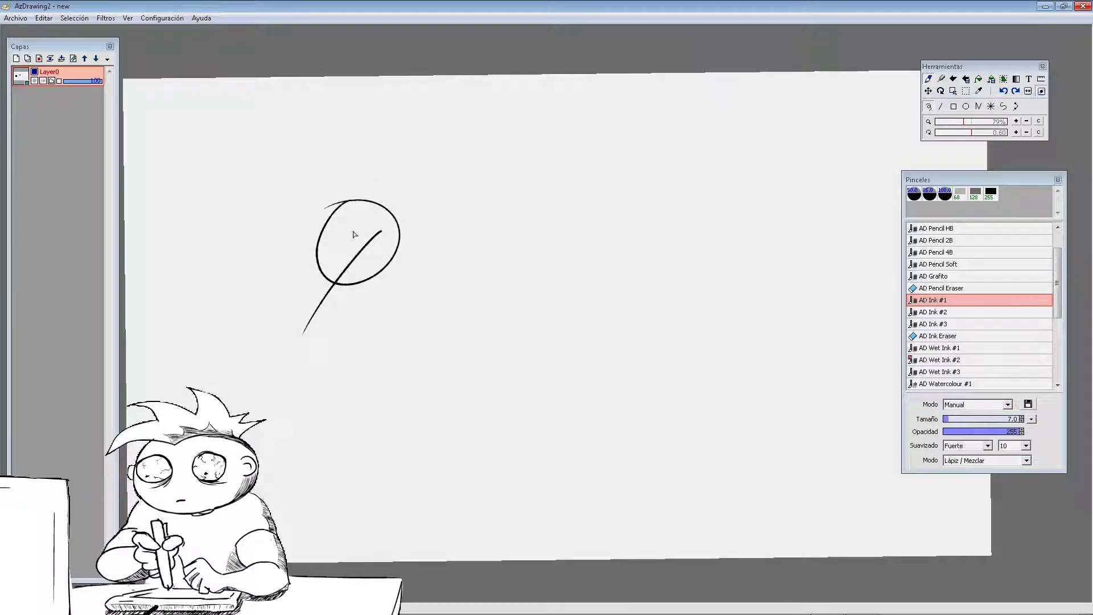
{"action": "key", "text": "ctrl+z"}
{"action": "key", "text": "ctrl+z"}
- Draw a freehand four-sided box outline on the canvas with the AD Ink #1 brush
{"action": "mouse_move", "coordinate": [223, 232]}
{"action": "left_mouse_down"}
{"action": "mouse_move", "coordinate": [292, 313]}
{"action": "mouse_move", "coordinate": [222, 331]}
{"action": "left_mouse_up"}
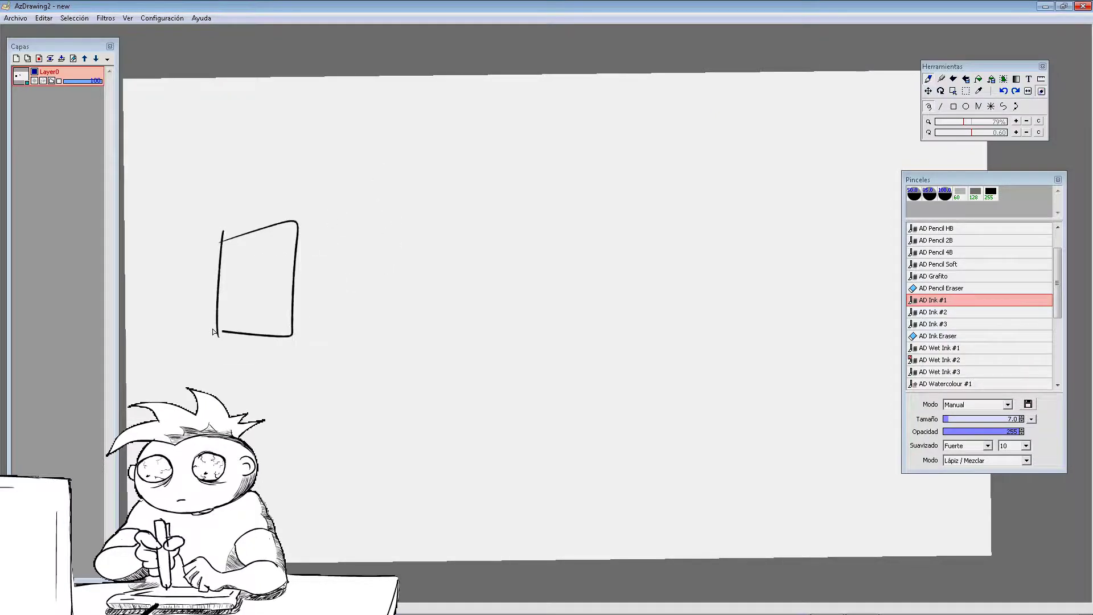
- Add two new layers beside the box outline, drawing an arched box on the first and a rounded box on the second
{"action": "key", "text": "ctrl+shift+n"}
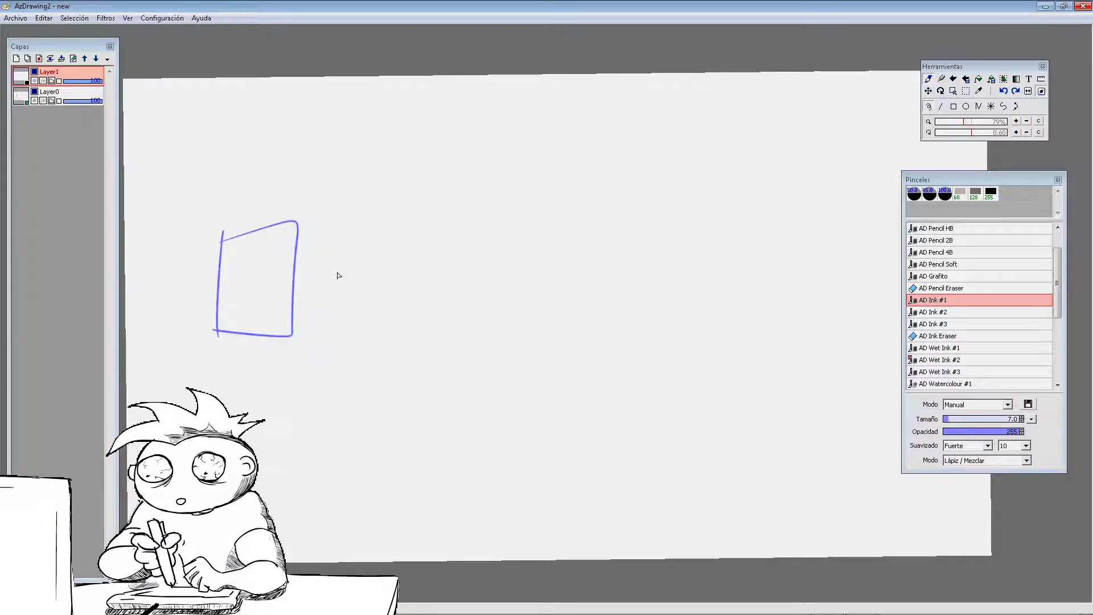
{"action": "mouse_move", "coordinate": [331, 233]}
{"action": "left_mouse_down"}
{"action": "mouse_move", "coordinate": [332, 317]}
{"action": "mouse_move", "coordinate": [395, 316]}
{"action": "left_mouse_up"}
{"action": "left_click_drag", "start_coordinate": [296, 320], "coordinate": [397, 315]}
{"action": "key", "text": "ctrl+shift+n"}
{"action": "mouse_move", "coordinate": [429, 228]}
{"action": "left_mouse_down"}
{"action": "mouse_move", "coordinate": [426, 269]}
{"action": "mouse_move", "coordinate": [505, 271]}
{"action": "mouse_move", "coordinate": [424, 305]}
{"action": "left_mouse_up"}
{"action": "mouse_move", "coordinate": [424, 233]}
{"action": "left_mouse_down"}
{"action": "mouse_move", "coordinate": [426, 269]}
{"action": "mouse_move", "coordinate": [505, 269]}
{"action": "mouse_move", "coordinate": [411, 304]}
{"action": "left_mouse_up"}
- Add two more layers and draw a freehand shape on each, continuing across the canvas
{"action": "key", "text": "ctrl+shift+n"}
{"action": "left_click_drag", "start_coordinate": [541, 208], "coordinate": [526, 313]}
{"action": "key", "text": "ctrl+shift+n"}
{"action": "mouse_move", "coordinate": [633, 225]}
{"action": "left_mouse_down"}
{"action": "mouse_move", "coordinate": [640, 256]}
{"action": "mouse_move", "coordinate": [714, 258]}
{"action": "mouse_move", "coordinate": [642, 283]}
{"action": "left_mouse_up"}
- Step down through the layers to Layer0 and hatch the inside of the four-sided box with diagonal strokes
{"action": "key", "text": "Down"}
{"action": "key", "text": "Down"}
{"action": "key", "text": "Down"}
{"action": "key", "text": "Down"}
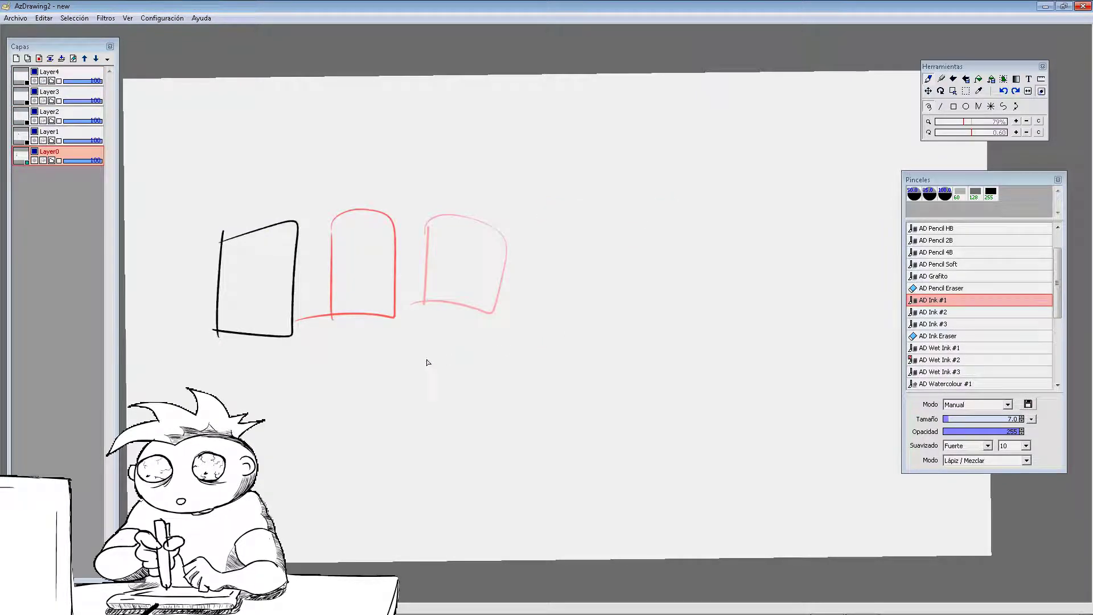
{"action": "key", "text": "Up"}
{"action": "key", "text": "Down"}
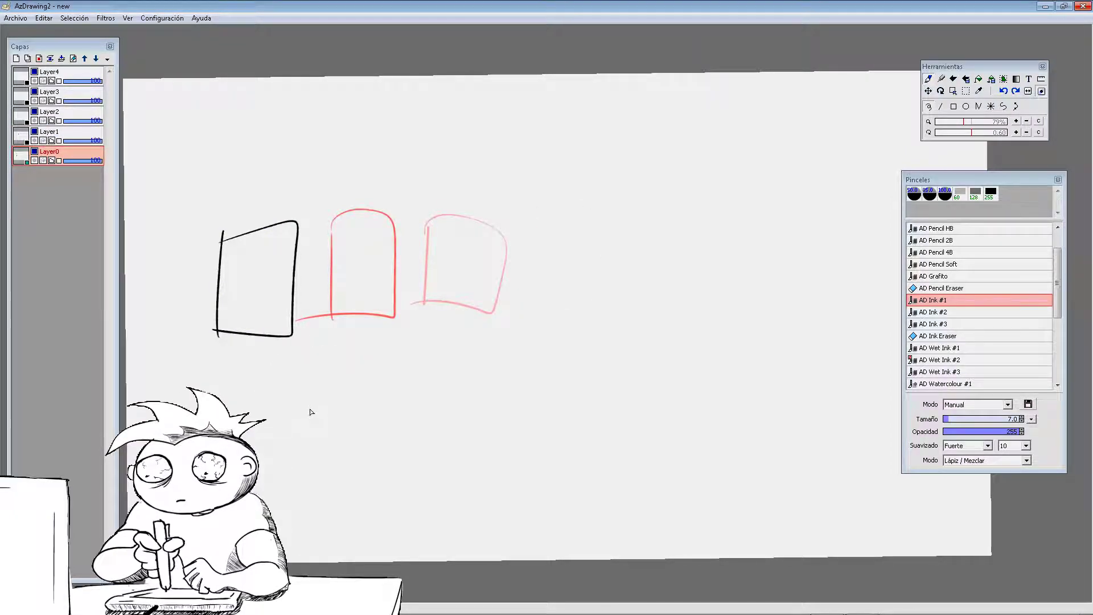
{"action": "mouse_move", "coordinate": [259, 252]}
{"action": "left_mouse_down"}
{"action": "mouse_move", "coordinate": [268, 230]}
{"action": "mouse_move", "coordinate": [225, 321]}
{"action": "mouse_move", "coordinate": [284, 311]}
{"action": "left_mouse_up"}
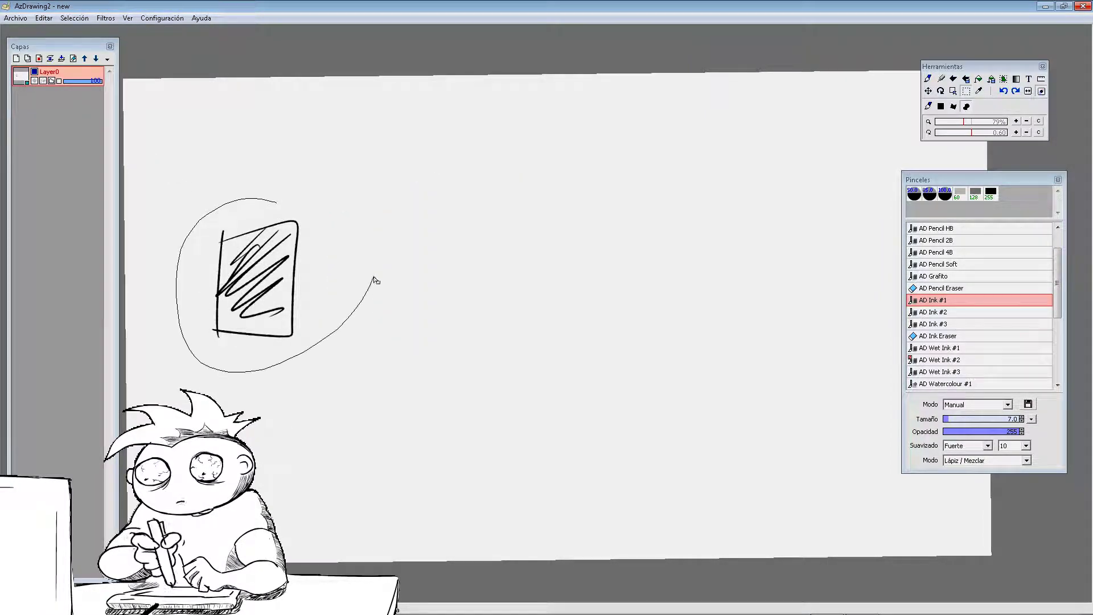
- Enclose the hatched box in a free-form selection, clear it, and draw the selection around the box again
{"action": "left_click_drag", "start_coordinate": [374, 277], "coordinate": [219, 208]}
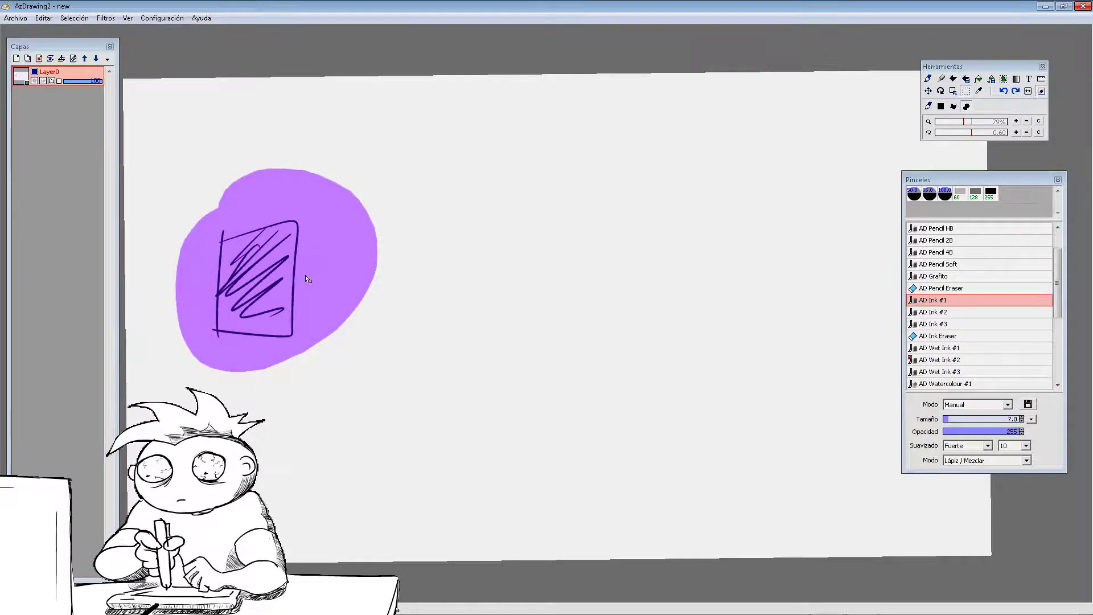
{"action": "key", "text": "ctrl+d"}
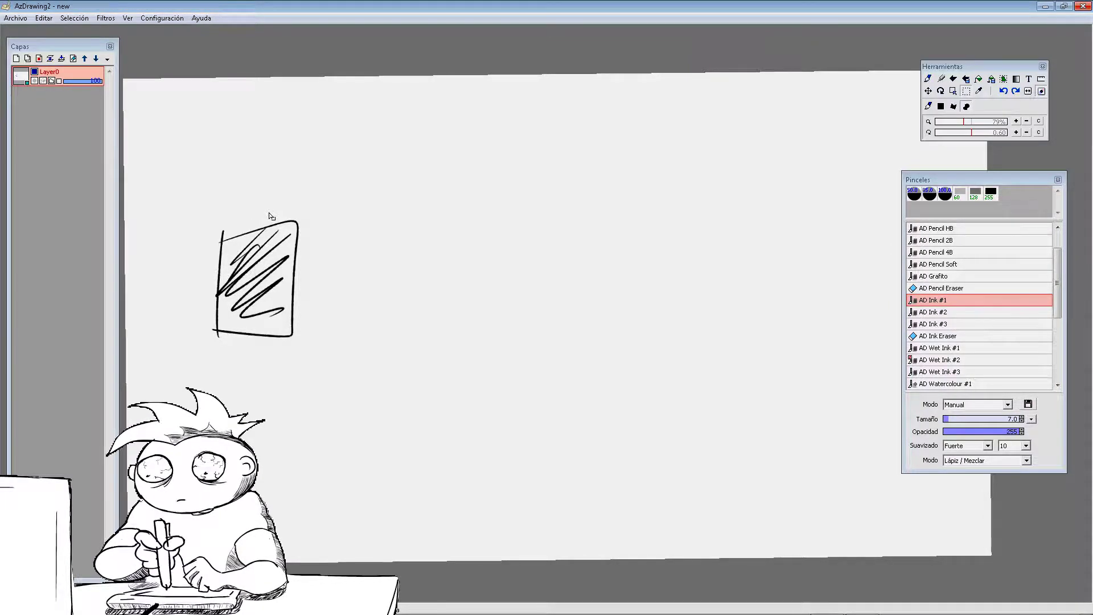
{"action": "left_click_drag", "start_coordinate": [253, 192], "coordinate": [259, 163]}
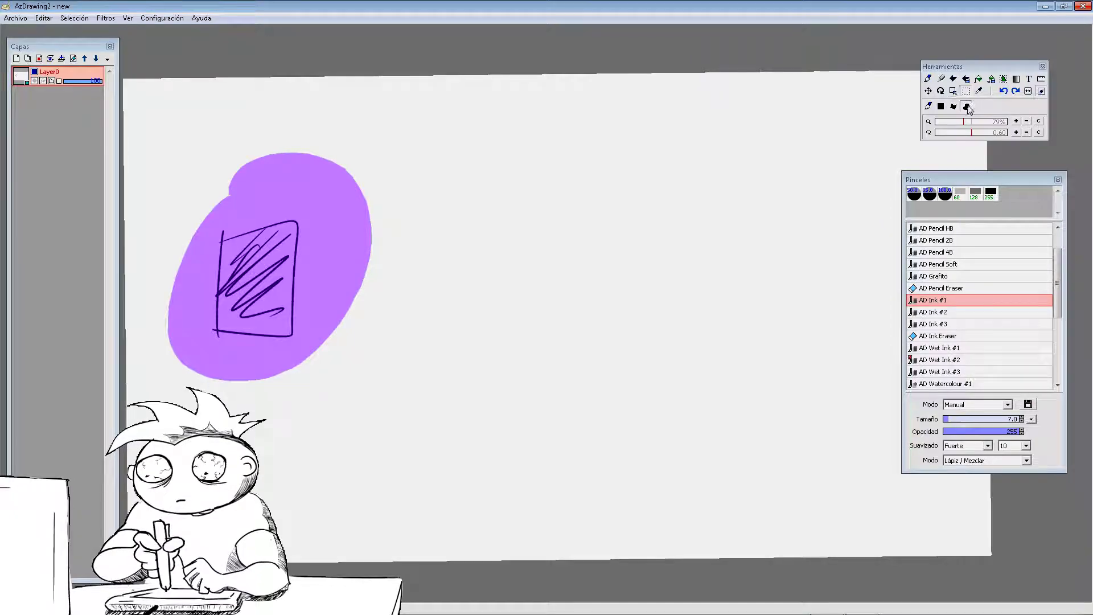
- Clear the selection around the hatched box and shift the box lower on the canvas
{"action": "left_click", "coordinate": [954, 92]}
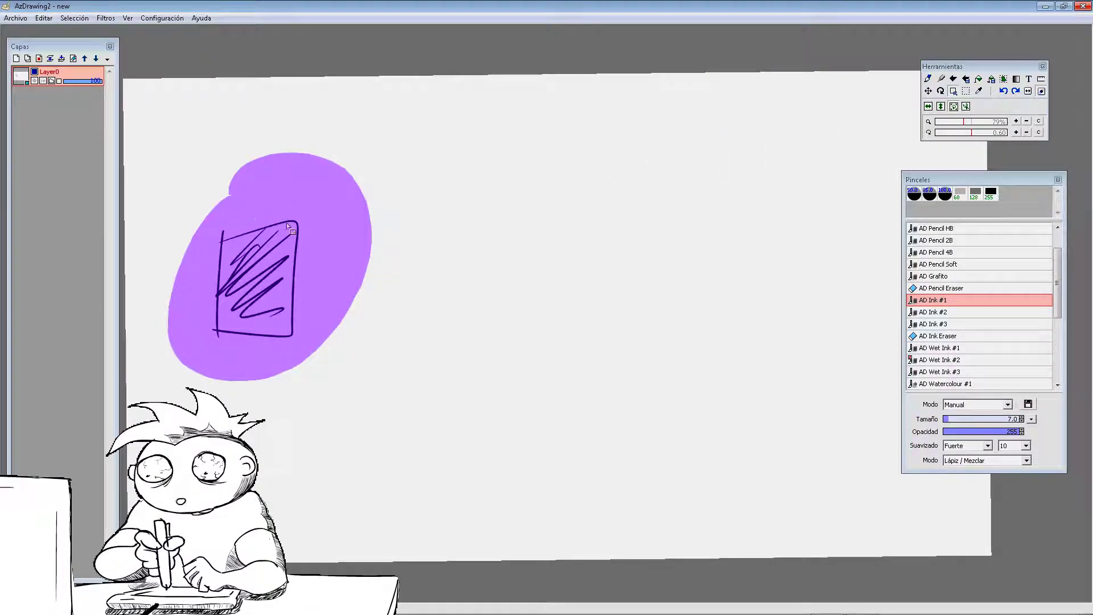
{"action": "mouse_move", "coordinate": [237, 232]}
{"action": "left_mouse_down"}
{"action": "mouse_move", "coordinate": [320, 354]}
{"action": "mouse_move", "coordinate": [378, 228]}
{"action": "mouse_move", "coordinate": [483, 362]}
{"action": "left_mouse_up"}
{"action": "key", "text": "ctrl+d"}
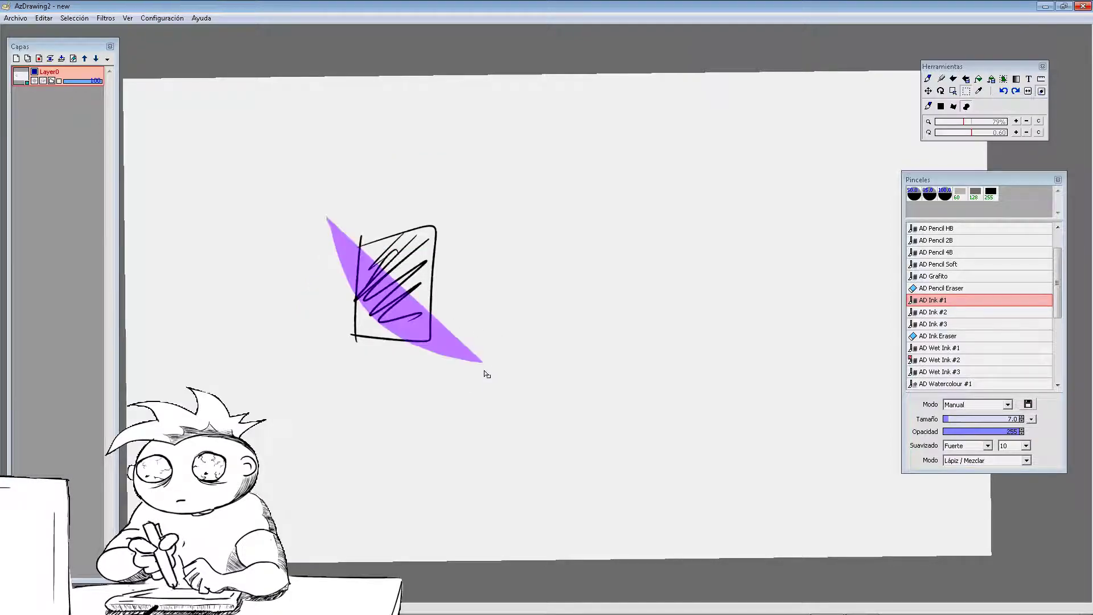
{"action": "key", "text": "ctrl+z"}
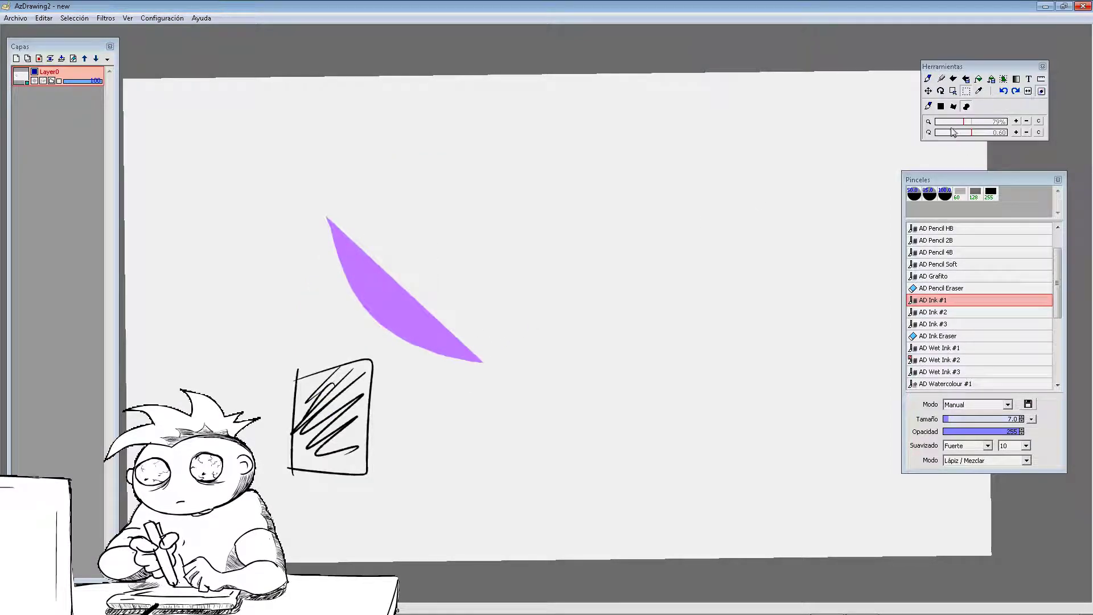
- Try Escalar y Rotar on the hatched box with scale 152.8 and rotation 100.4, and cancel it
{"action": "left_click", "coordinate": [952, 91]}
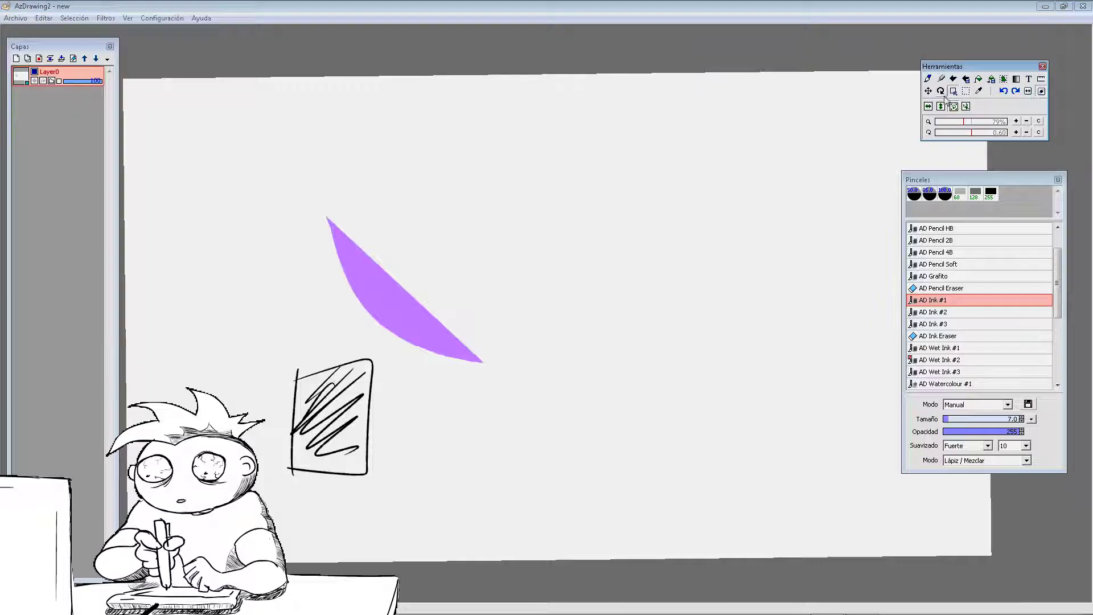
{"action": "left_click_drag", "start_coordinate": [228, 360], "coordinate": [448, 511]}
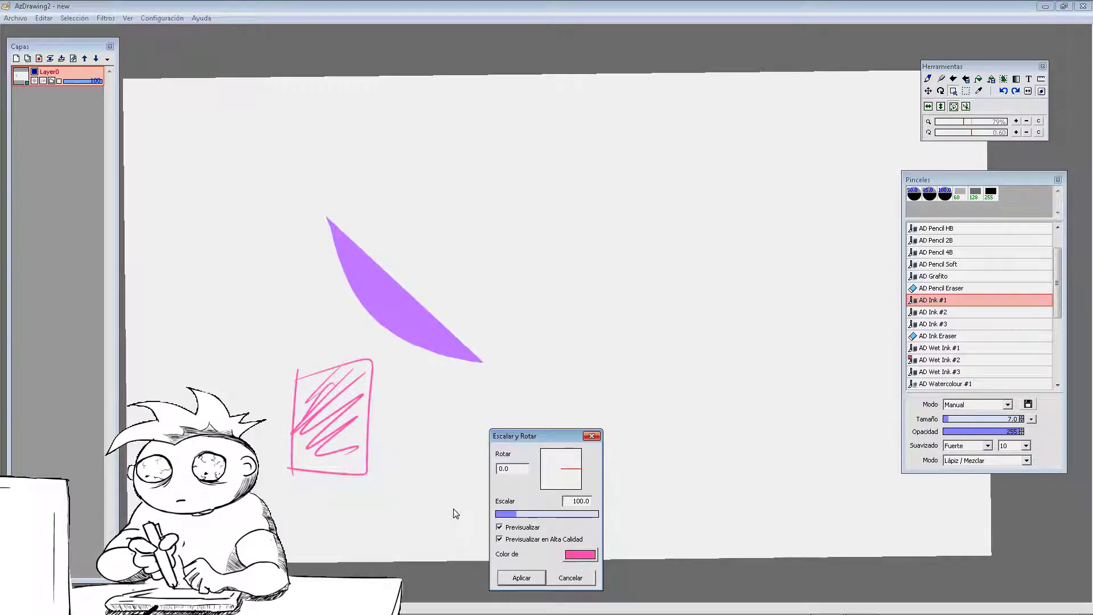
{"action": "left_click_drag", "start_coordinate": [537, 439], "coordinate": [511, 288]}
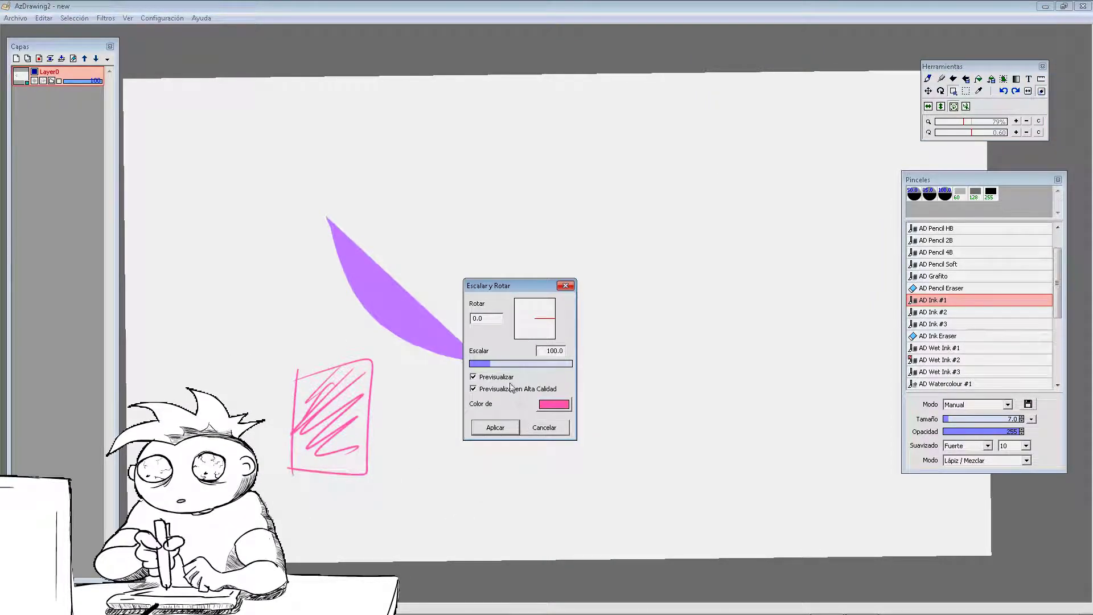
{"action": "left_click_drag", "start_coordinate": [490, 363], "coordinate": [501, 364]}
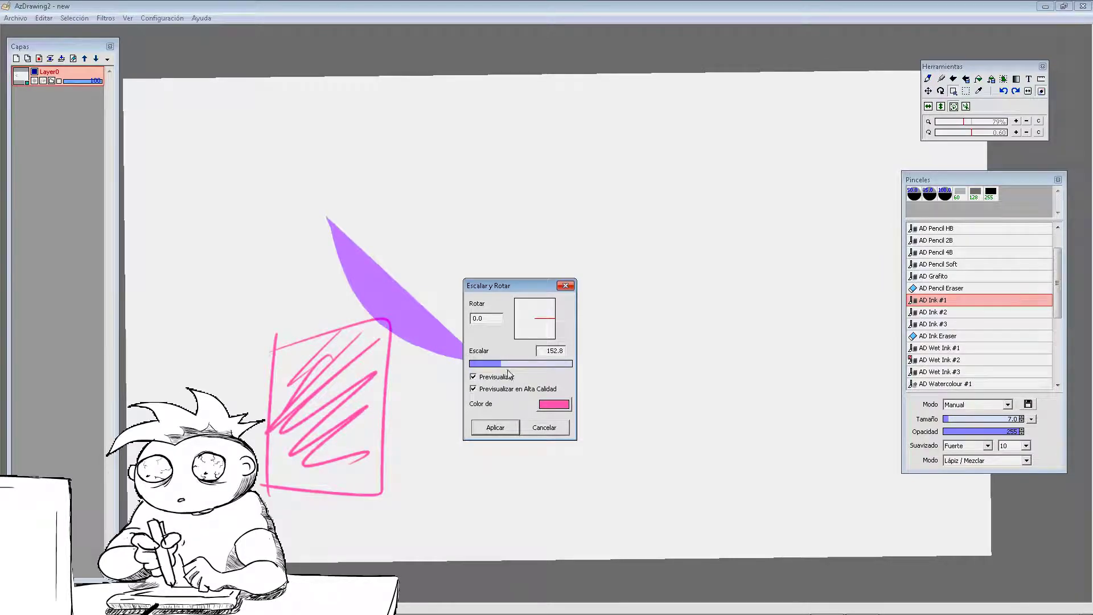
{"action": "mouse_move", "coordinate": [550, 325]}
{"action": "left_mouse_down"}
{"action": "mouse_move", "coordinate": [526, 337]}
{"action": "mouse_move", "coordinate": [528, 304]}
{"action": "mouse_move", "coordinate": [558, 312]}
{"action": "mouse_move", "coordinate": [538, 337]}
{"action": "left_mouse_up"}
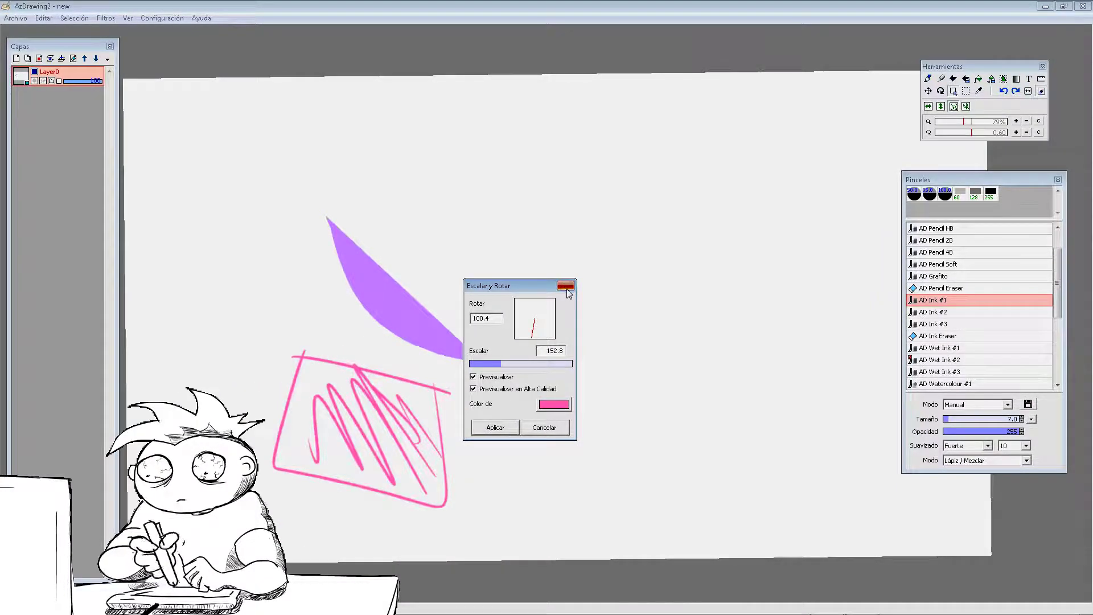
{"action": "key", "text": "Escape"}
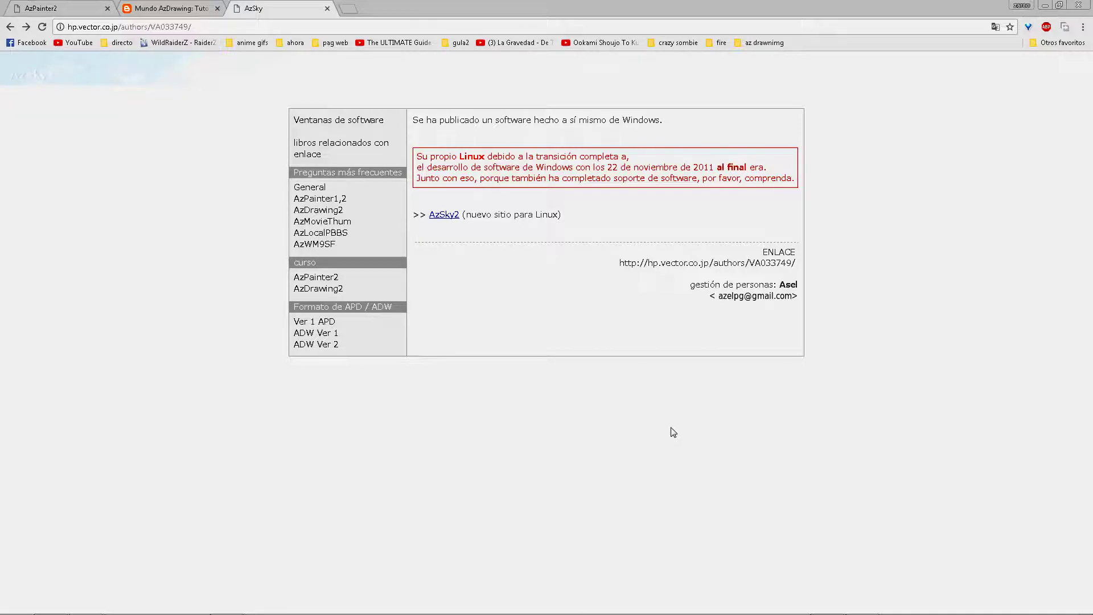
- Switch to the browser's AzSky page, open the AzSky2 site for Linux, and read it translated into Spanish
{"action": "left_click", "coordinate": [450, 216]}
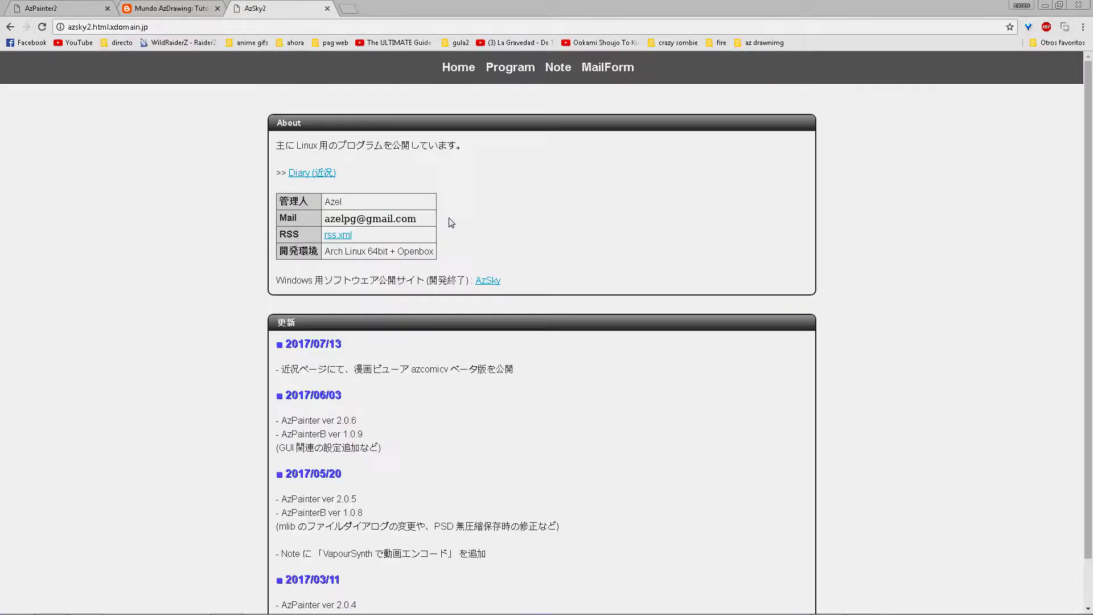
{"action": "right_click", "coordinate": [538, 258]}
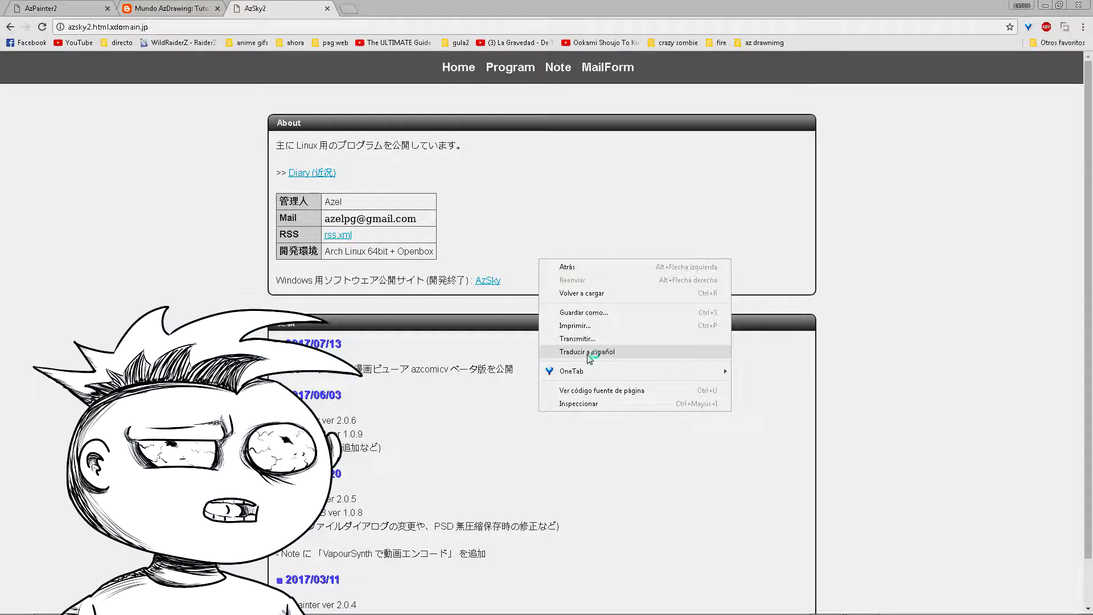
{"action": "left_click", "coordinate": [591, 351]}
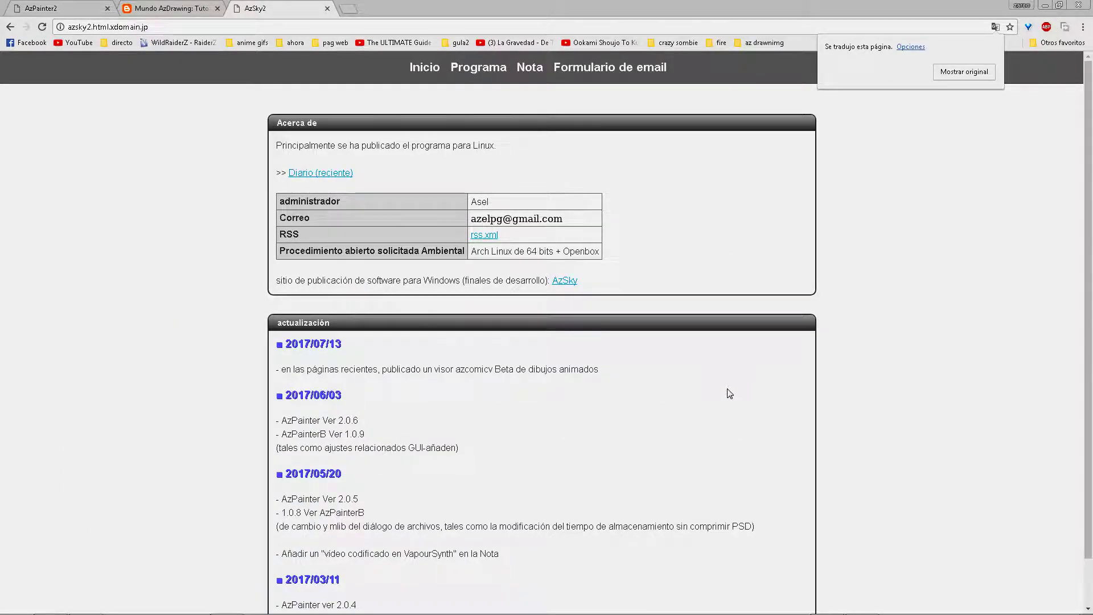
{"action": "scroll", "coordinate": [764, 408], "scroll_direction": "down", "scroll_amount": 1}
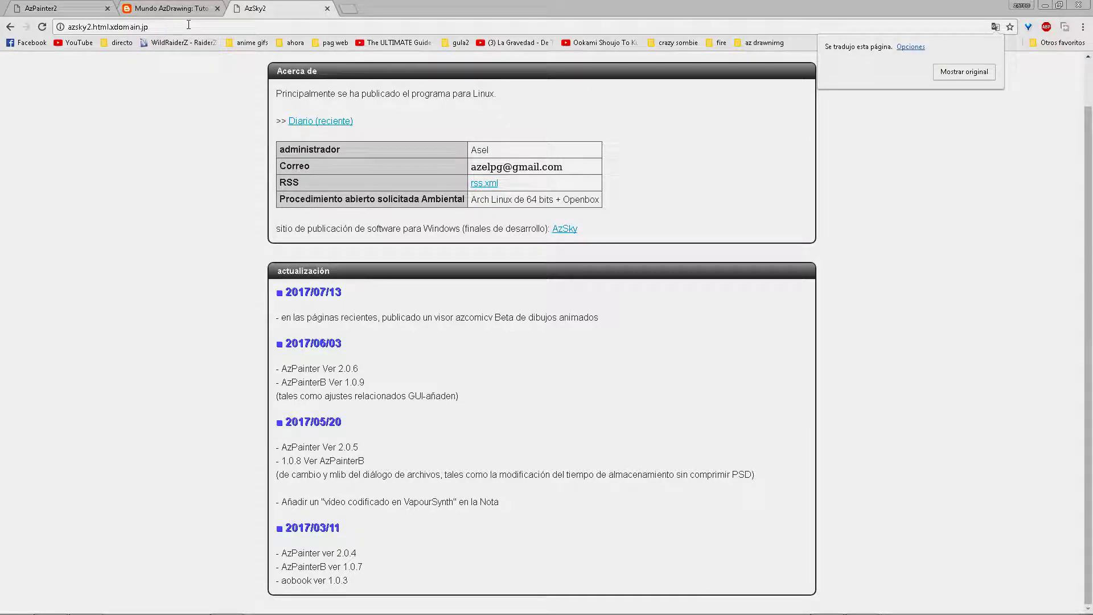
- Return to the AzSky page and open its frequently asked questions for AzPainter1 and 2
{"action": "left_click", "coordinate": [10, 27]}
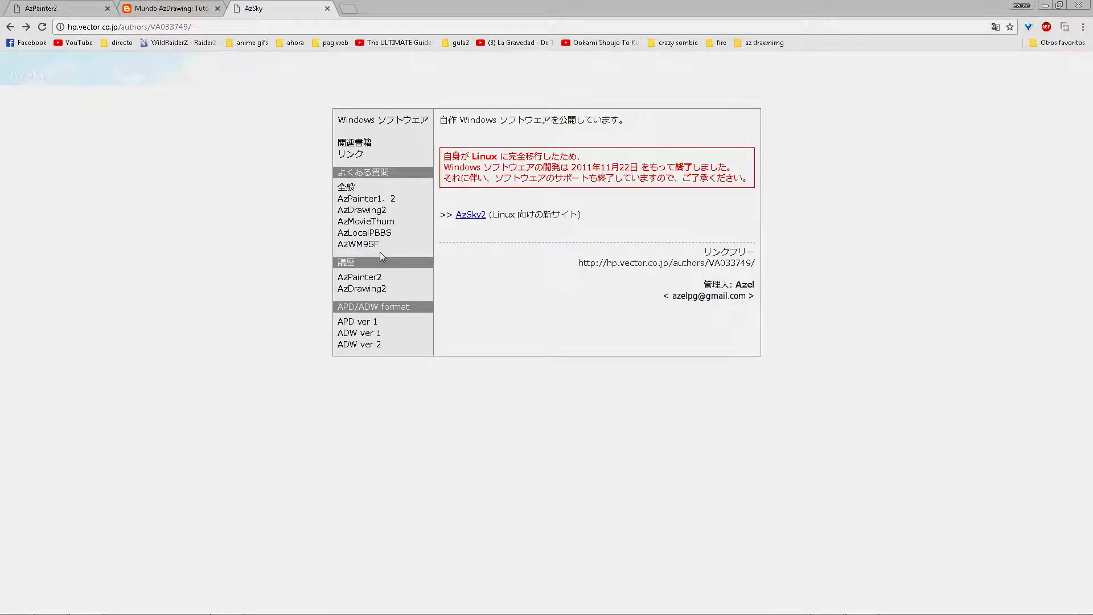
{"action": "left_click", "coordinate": [382, 200]}
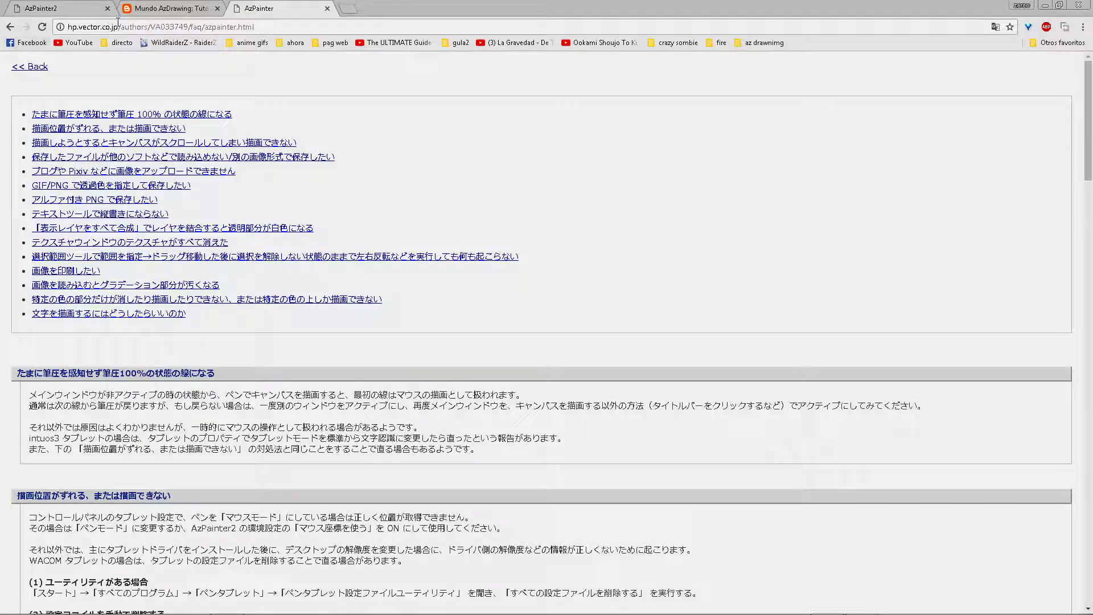
- Look through the Mundo AzDrawing blog's tutorials on PSD files, halftone filters and layer masks, and return to the page's beginning
{"action": "left_click", "coordinate": [200, 13]}
{"action": "scroll", "coordinate": [692, 339], "scroll_direction": "down", "scroll_amount": 4}
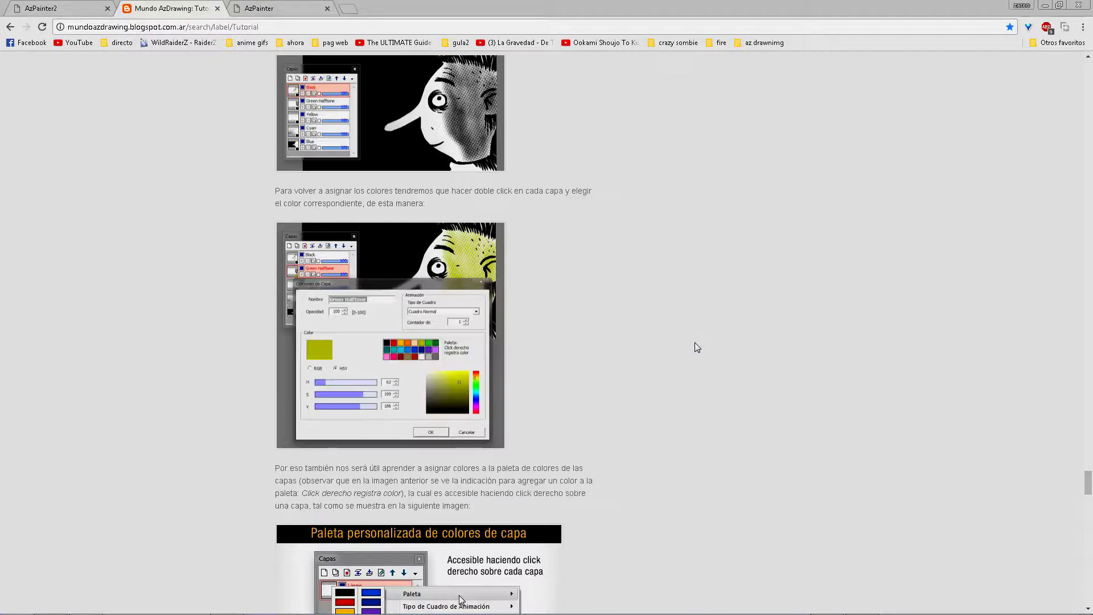
{"action": "scroll", "coordinate": [694, 398], "scroll_direction": "up", "scroll_amount": 15}
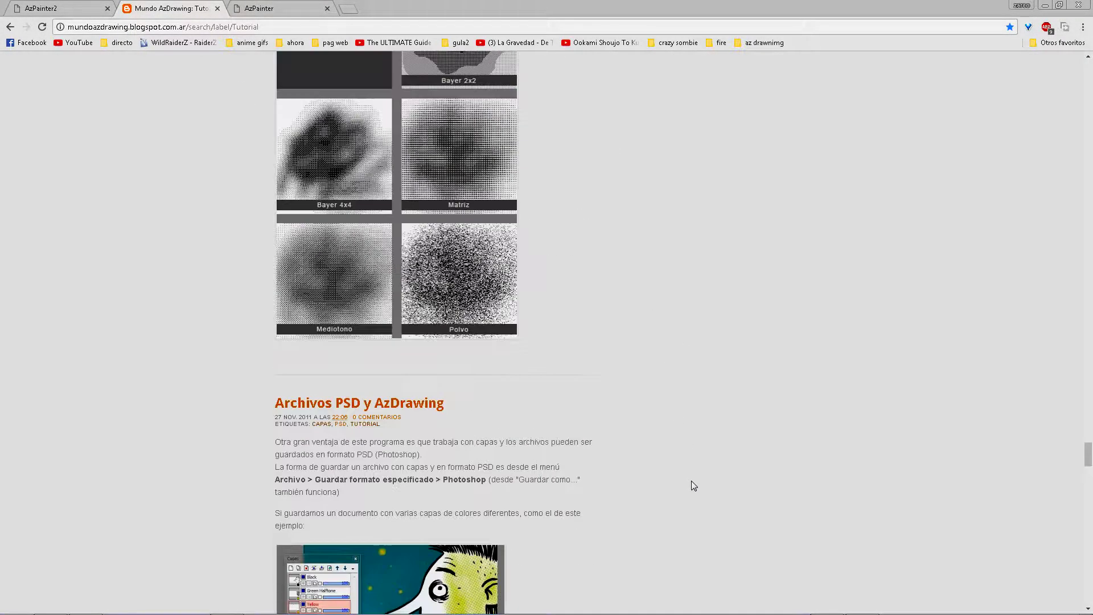
{"action": "scroll", "coordinate": [691, 490], "scroll_direction": "up", "scroll_amount": 15}
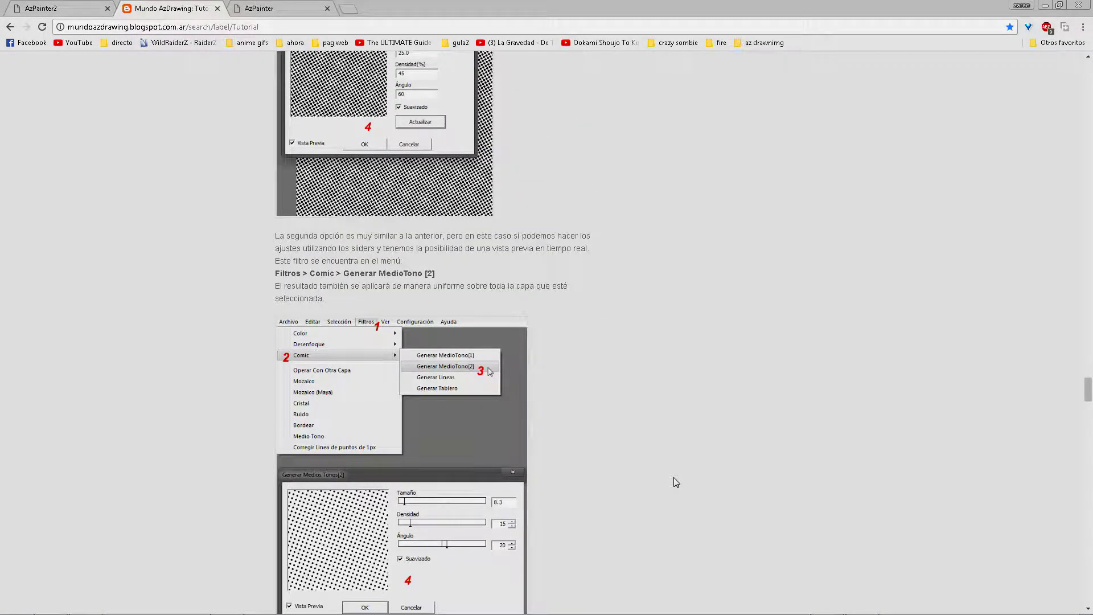
{"action": "scroll", "coordinate": [685, 493], "scroll_direction": "up", "scroll_amount": 14}
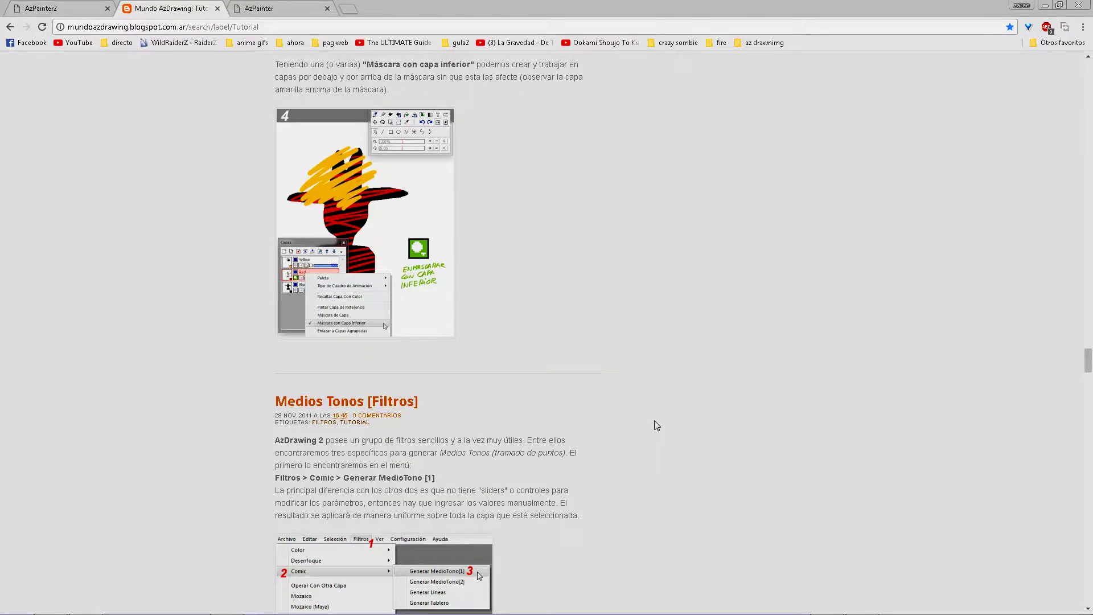
{"action": "scroll", "coordinate": [654, 422], "scroll_direction": "up", "scroll_amount": 19}
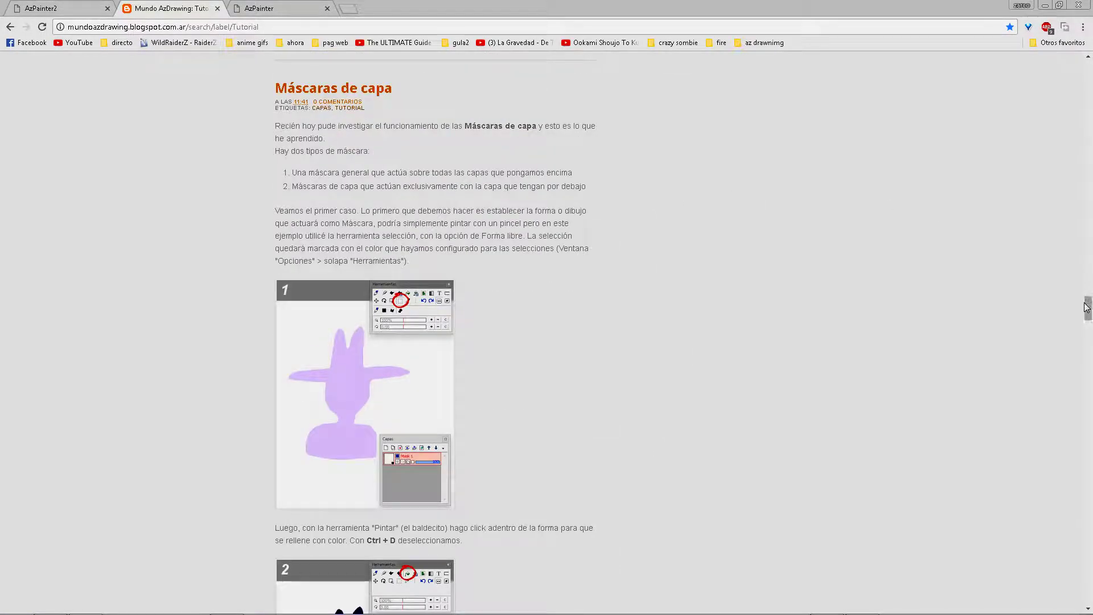
{"action": "left_click_drag", "start_coordinate": [1088, 307], "coordinate": [1091, 44]}
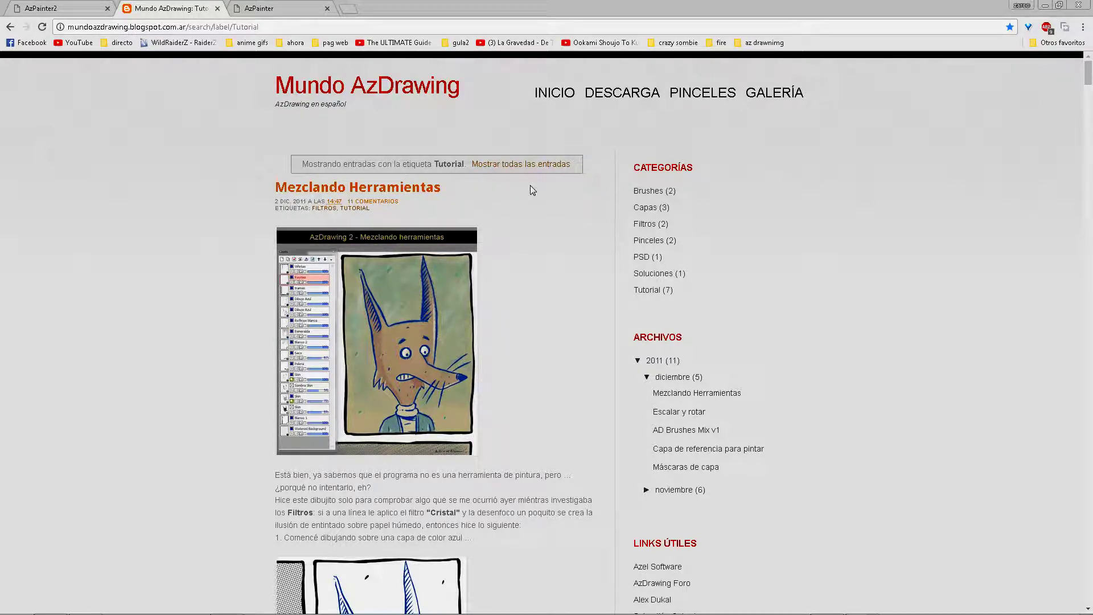
- Open the Mundo AzDrawing home page and skim the Mezclando Herramientas post
{"action": "left_click", "coordinate": [569, 97]}
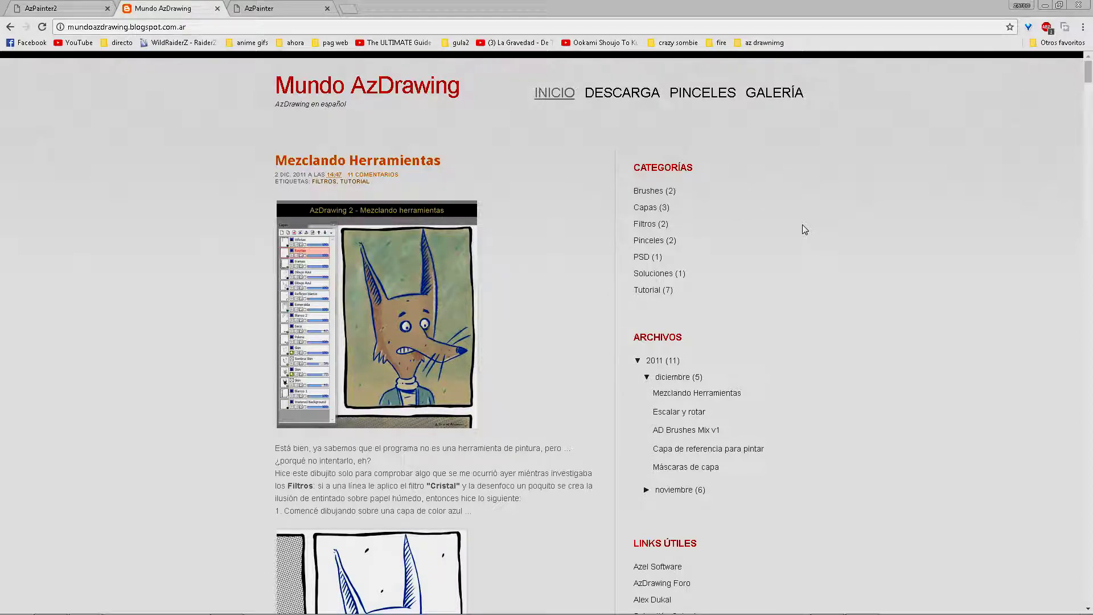
{"action": "scroll", "coordinate": [801, 224], "scroll_direction": "down", "scroll_amount": 15}
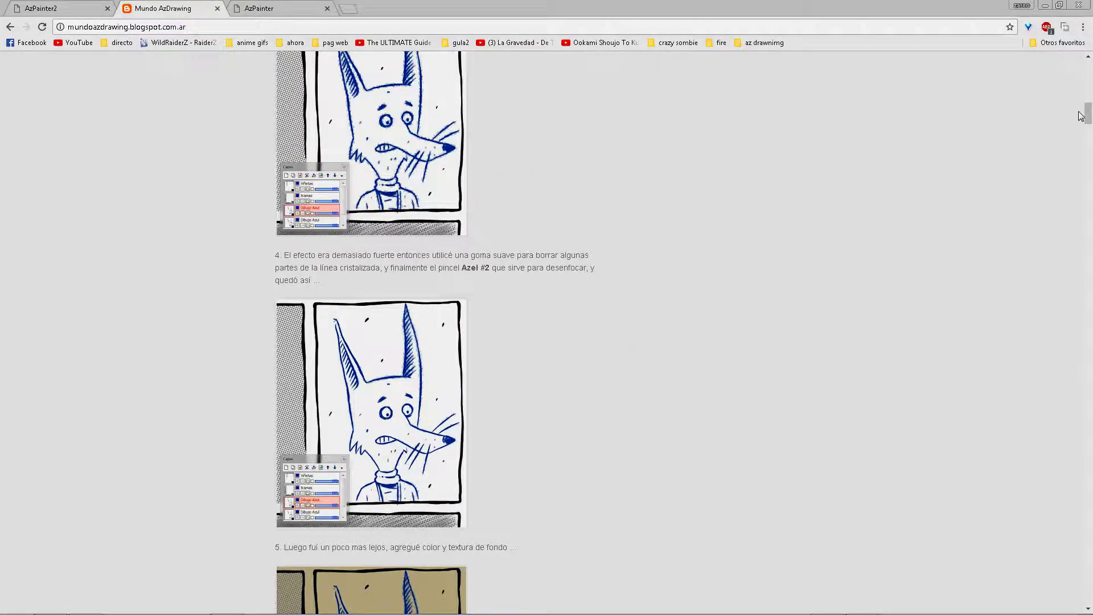
{"action": "mouse_move", "coordinate": [1081, 116]}
{"action": "left_mouse_down"}
{"action": "mouse_move", "coordinate": [1080, 438]}
{"action": "mouse_move", "coordinate": [1046, 502]}
{"action": "mouse_move", "coordinate": [1020, 518]}
{"action": "mouse_move", "coordinate": [1009, 609]}
{"action": "mouse_move", "coordinate": [1079, 59]}
{"action": "left_mouse_up"}
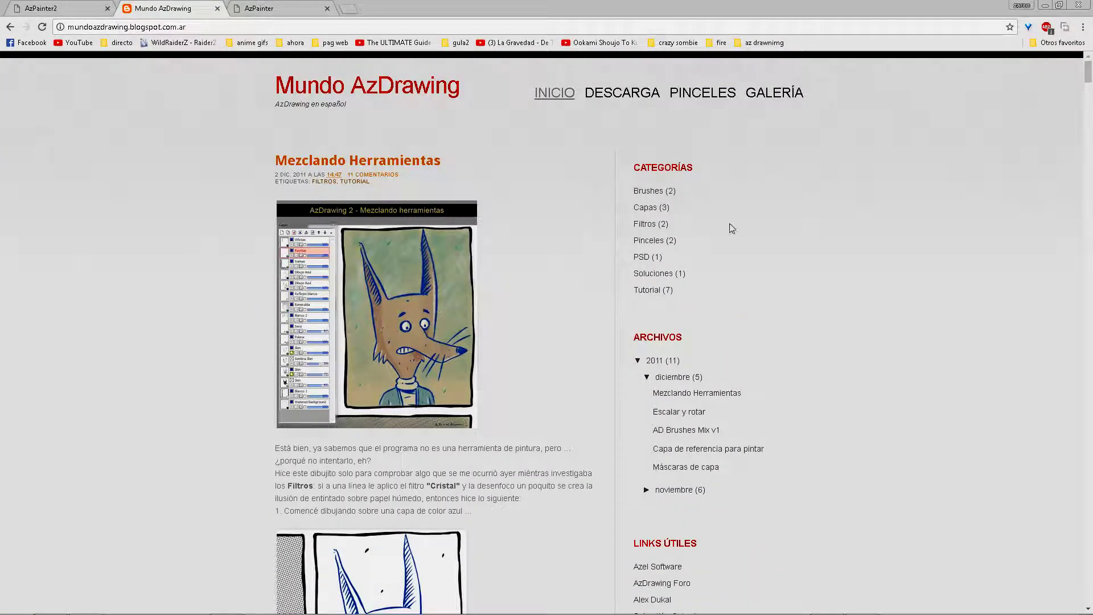
- Return the AzPainter FAQ to the AzSky page, and read further through the Mundo AzDrawing home page
{"action": "left_click", "coordinate": [260, 12]}
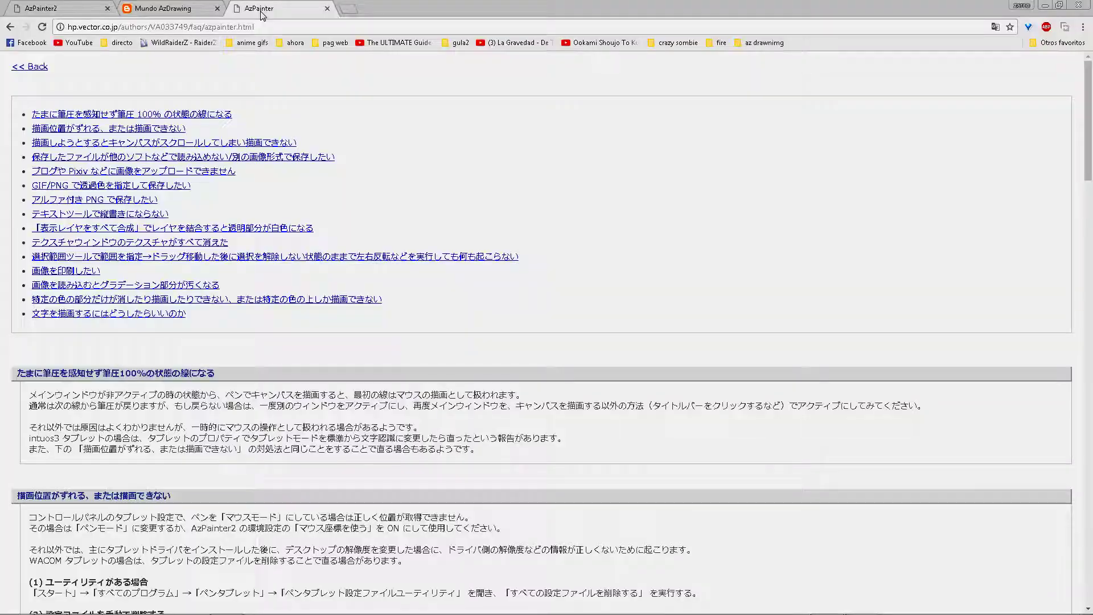
{"action": "left_click", "coordinate": [10, 27]}
{"action": "left_click", "coordinate": [182, 8]}
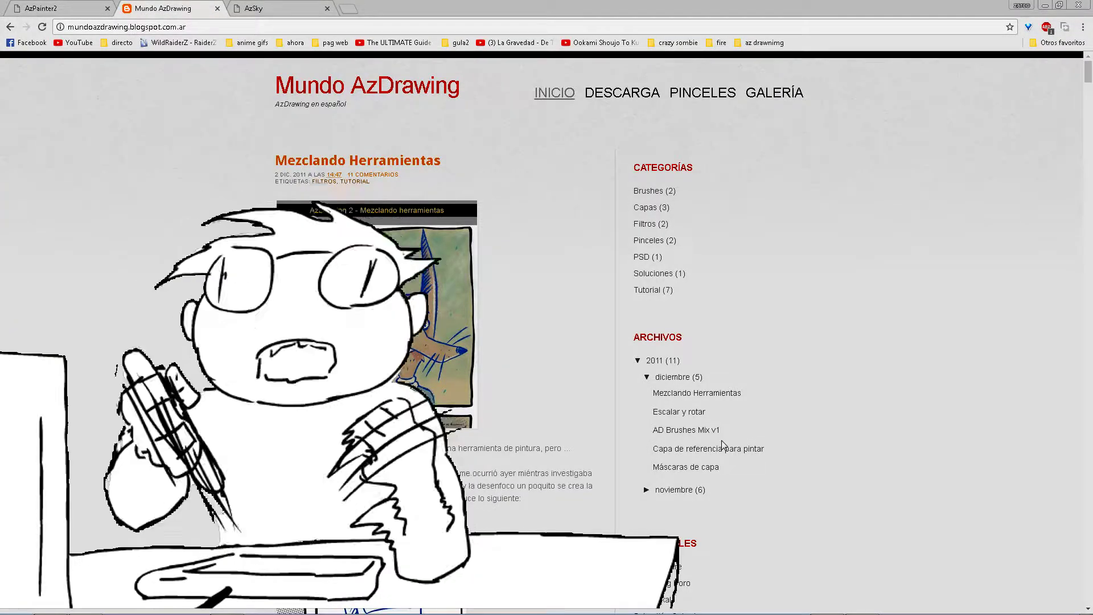
{"action": "scroll", "coordinate": [723, 445], "scroll_direction": "down", "scroll_amount": 5}
{"action": "scroll", "coordinate": [712, 449], "scroll_direction": "down", "scroll_amount": 3}
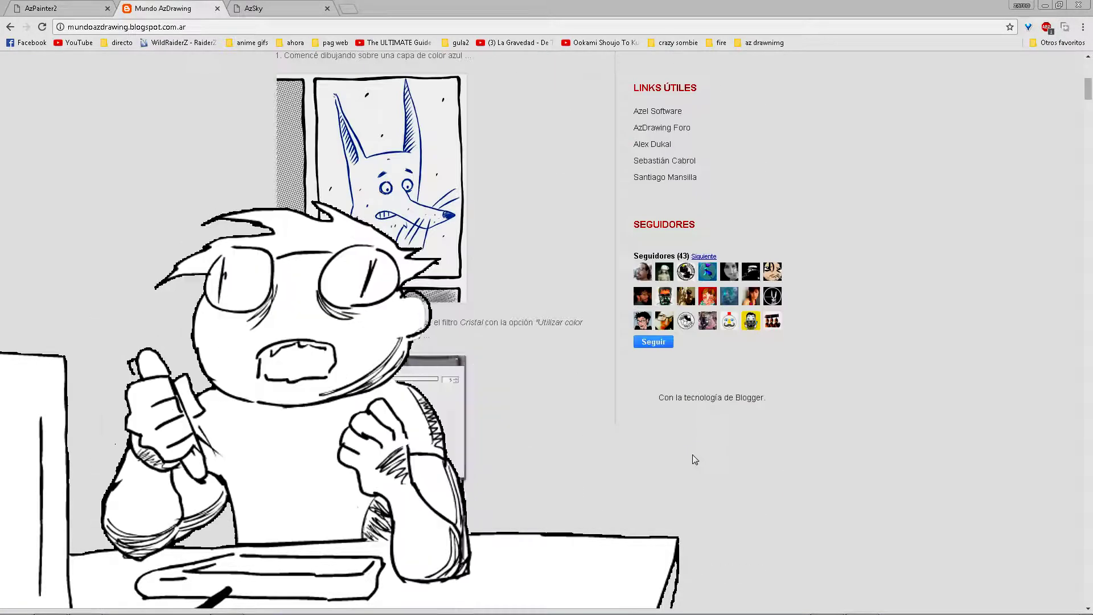
{"action": "scroll", "coordinate": [692, 454], "scroll_direction": "down", "scroll_amount": 5}
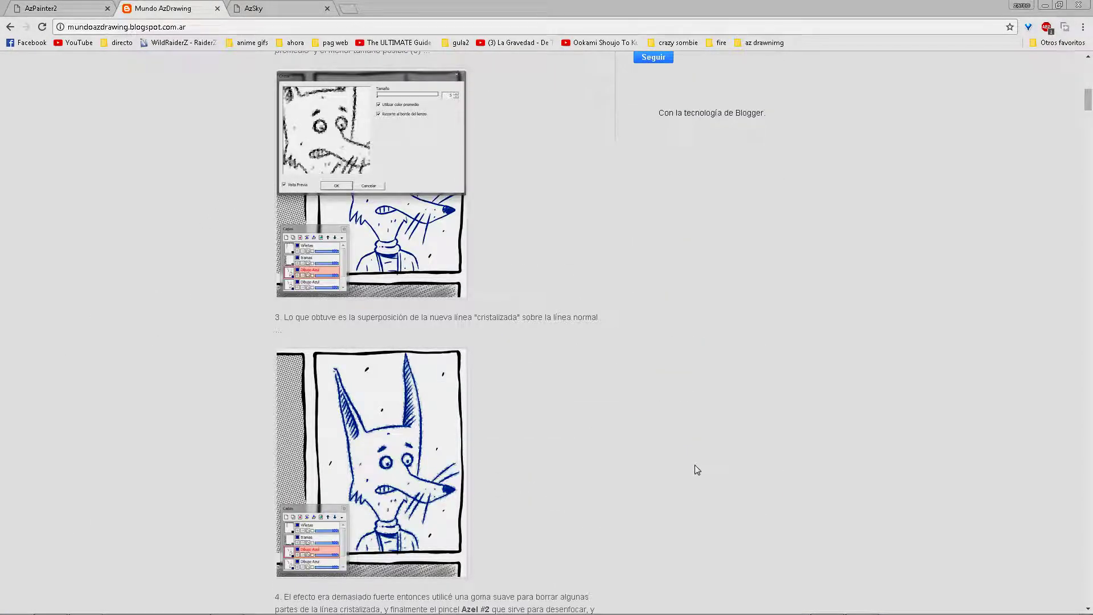
{"action": "scroll", "coordinate": [694, 465], "scroll_direction": "down", "scroll_amount": 5}
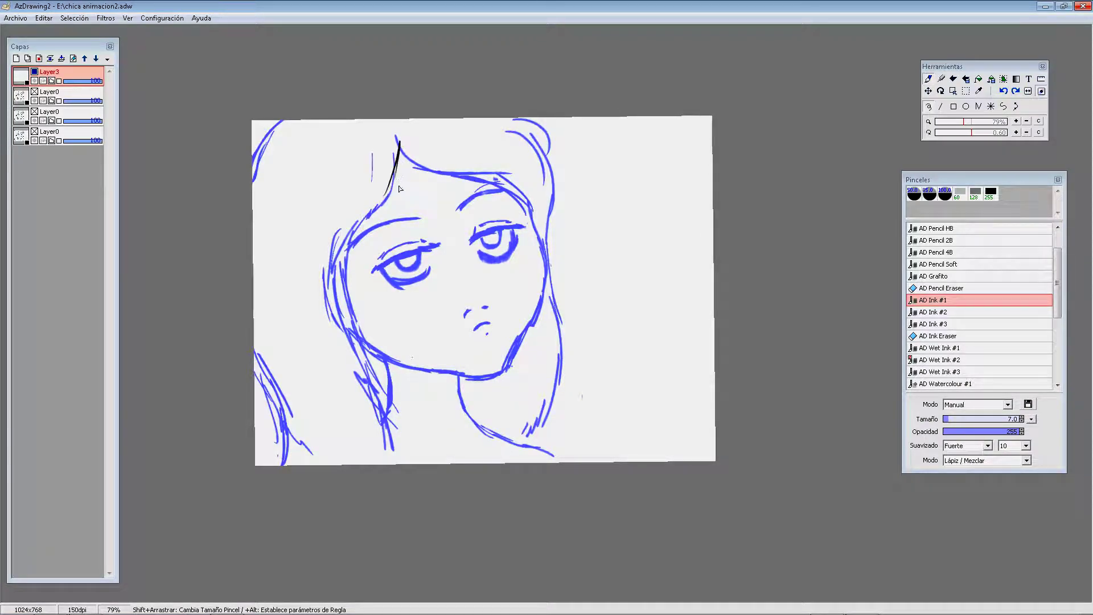
- Ink the girl's hair parting, fringe and right face contour in black with AD Ink #1 over the blue sketch on Layer3
{"action": "scroll", "coordinate": [398, 189], "scroll_direction": "up", "scroll_amount": 1}
{"action": "mouse_move", "coordinate": [390, 136]}
{"action": "left_mouse_down"}
{"action": "mouse_move", "coordinate": [354, 205]}
{"action": "mouse_move", "coordinate": [348, 332]}
{"action": "left_mouse_up"}
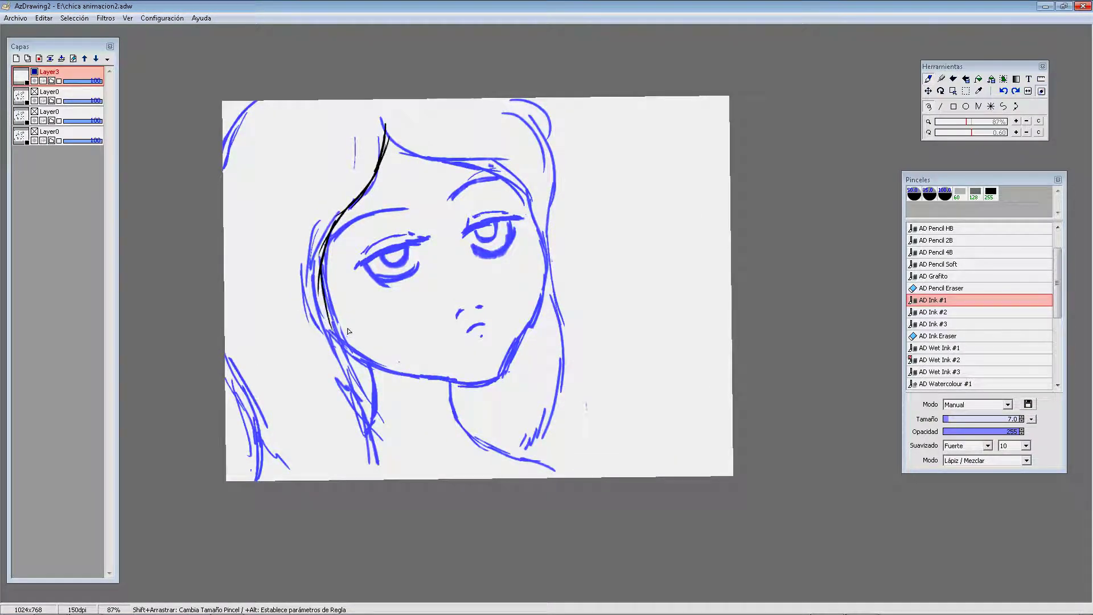
{"action": "left_click_drag", "start_coordinate": [363, 262], "coordinate": [390, 251]}
{"action": "scroll", "coordinate": [391, 251], "scroll_direction": "up", "scroll_amount": 3}
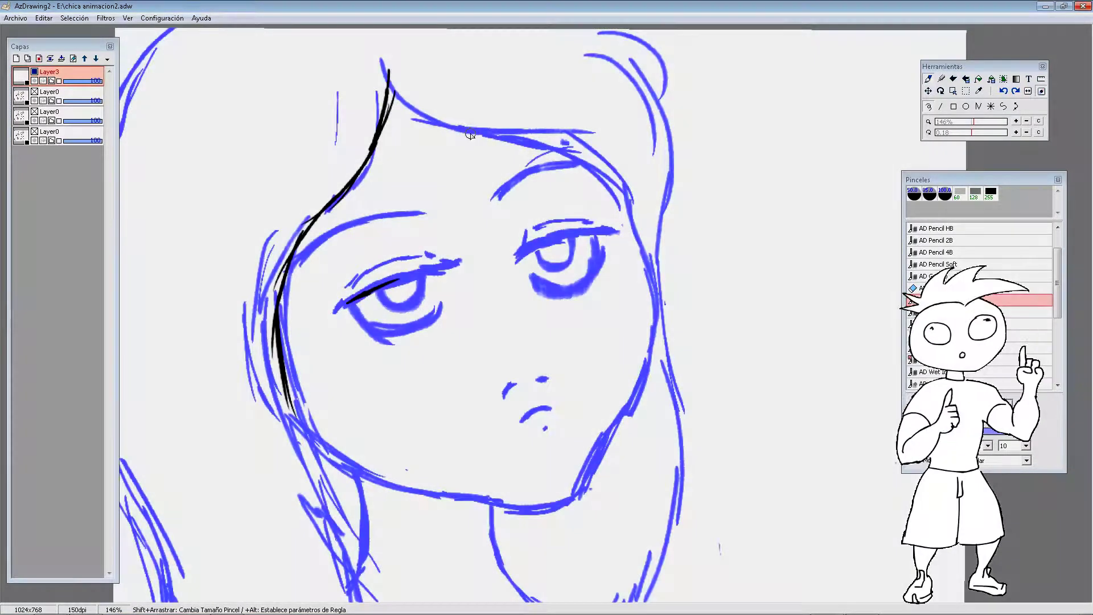
{"action": "left_click_drag", "start_coordinate": [404, 79], "coordinate": [569, 136]}
{"action": "mouse_move", "coordinate": [473, 121]}
{"action": "left_mouse_down"}
{"action": "mouse_move", "coordinate": [560, 136]}
{"action": "mouse_move", "coordinate": [651, 319]}
{"action": "left_mouse_up"}
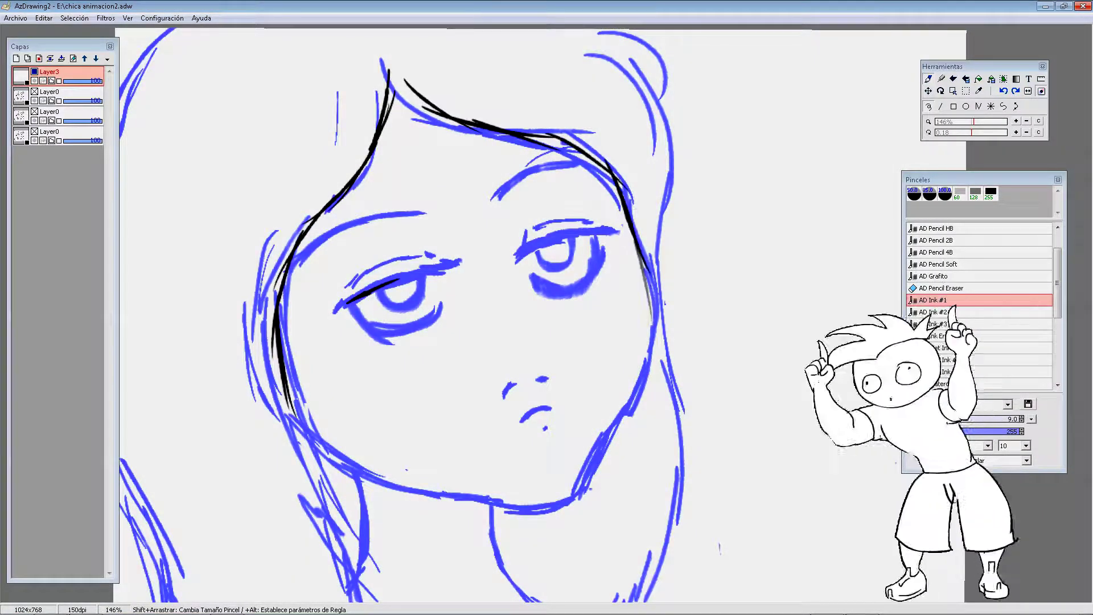
{"action": "left_click_drag", "start_coordinate": [655, 273], "coordinate": [632, 399]}
- Ink the upper eyelids, left eye, jawline, side hair strands and neck of the girl over the blue sketch
{"action": "left_click_drag", "start_coordinate": [516, 261], "coordinate": [621, 235]}
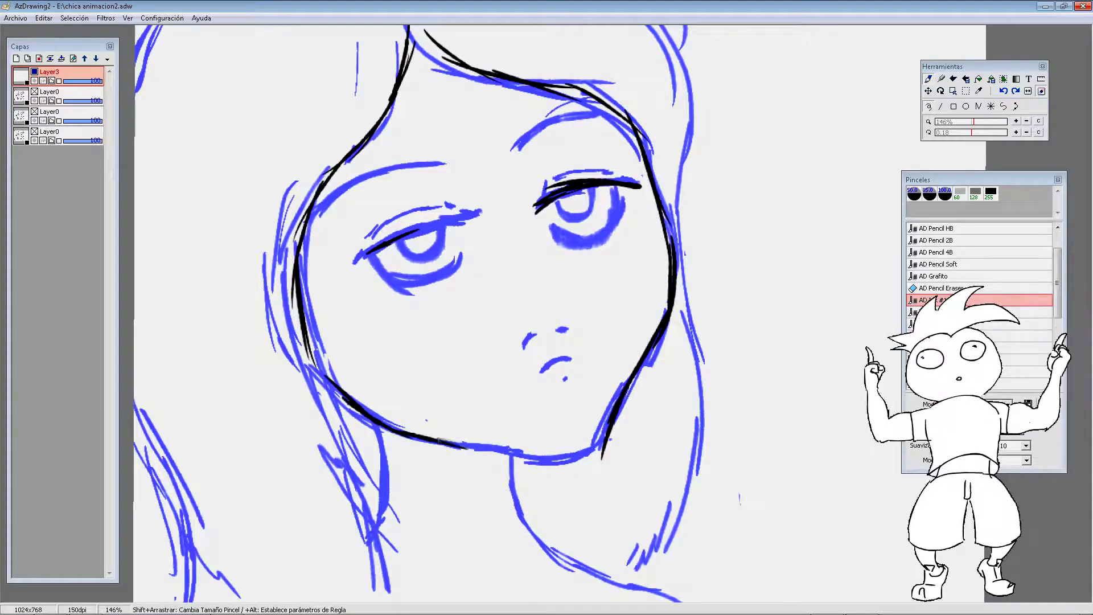
{"action": "left_click_drag", "start_coordinate": [307, 307], "coordinate": [378, 549]}
{"action": "left_click_drag", "start_coordinate": [439, 449], "coordinate": [597, 450]}
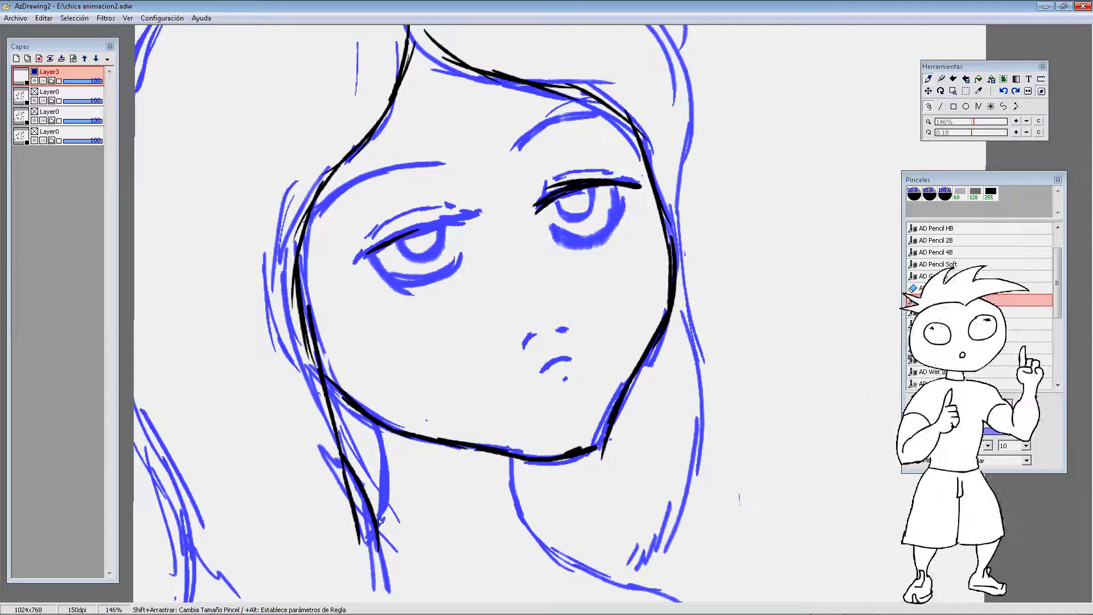
{"action": "left_click_drag", "start_coordinate": [362, 285], "coordinate": [461, 253]}
{"action": "scroll", "coordinate": [456, 252], "scroll_direction": "up", "scroll_amount": 1}
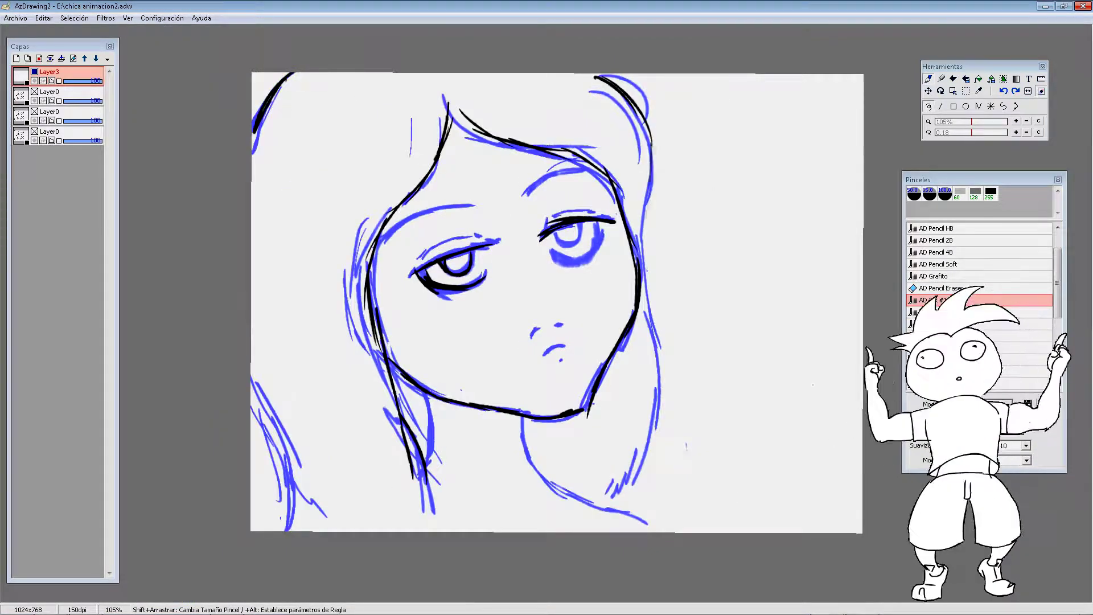
{"action": "left_click_drag", "start_coordinate": [661, 148], "coordinate": [612, 496]}
{"action": "left_click_drag", "start_coordinate": [518, 421], "coordinate": [652, 533]}
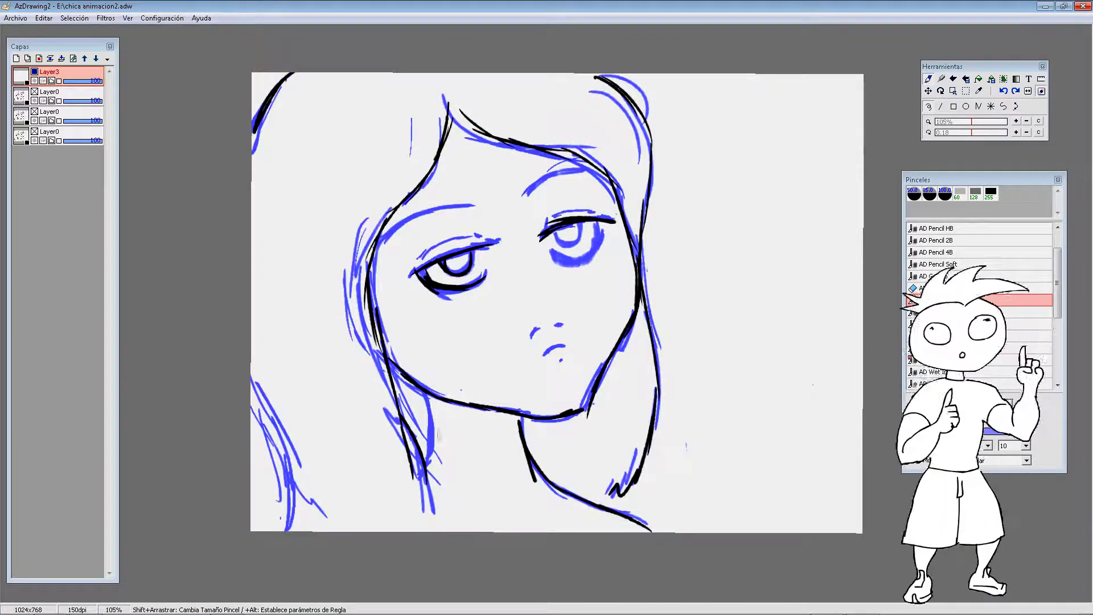
- Ink the lower-left hair strand, both eyebrows, the right eye's lower outline, the mouth and the nose
{"action": "left_click_drag", "start_coordinate": [282, 382], "coordinate": [254, 530]}
{"action": "scroll", "coordinate": [559, 301], "scroll_direction": "up", "scroll_amount": 1}
{"action": "left_click_drag", "start_coordinate": [344, 236], "coordinate": [460, 182]}
{"action": "left_click_drag", "start_coordinate": [518, 169], "coordinate": [601, 136]}
{"action": "left_click_drag", "start_coordinate": [557, 242], "coordinate": [612, 214]}
{"action": "left_click_drag", "start_coordinate": [547, 371], "coordinate": [569, 352]}
{"action": "left_click_drag", "start_coordinate": [537, 330], "coordinate": [530, 340]}
- Erase the upper eyelid lines of both eyes and redraw them in black ink
{"action": "left_click", "coordinate": [966, 79]}
{"action": "left_click_drag", "start_coordinate": [415, 228], "coordinate": [469, 248]}
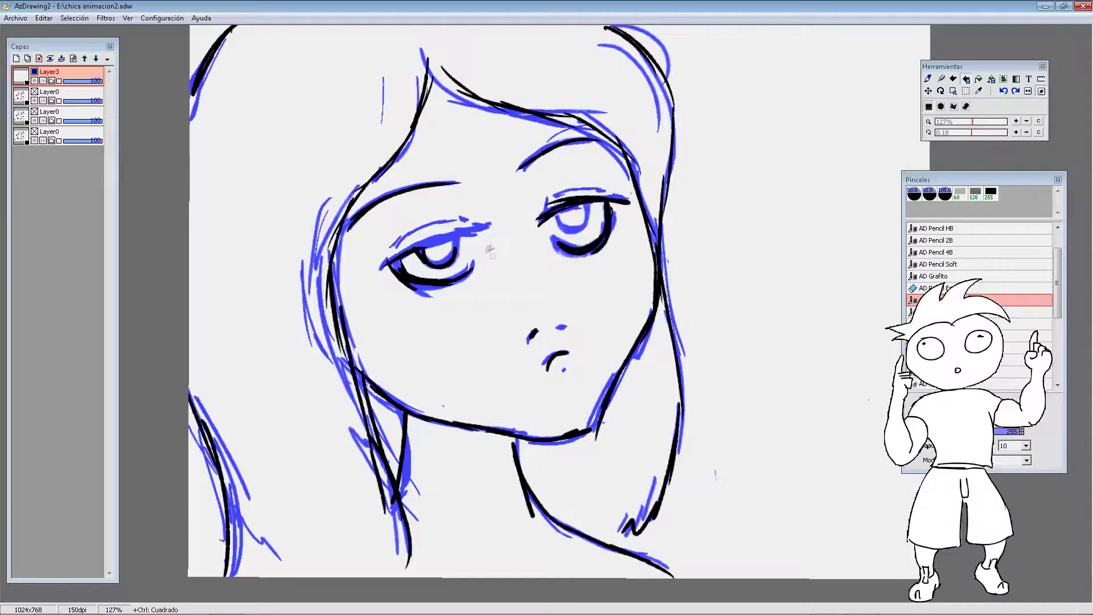
{"action": "left_click_drag", "start_coordinate": [386, 245], "coordinate": [434, 272]}
{"action": "left_click_drag", "start_coordinate": [537, 193], "coordinate": [620, 218]}
{"action": "left_click", "coordinate": [929, 78]}
{"action": "mouse_move", "coordinate": [389, 254]}
{"action": "left_mouse_down"}
{"action": "mouse_move", "coordinate": [464, 224]}
{"action": "mouse_move", "coordinate": [455, 237]}
{"action": "left_mouse_up"}
{"action": "left_click_drag", "start_coordinate": [538, 219], "coordinate": [620, 199]}
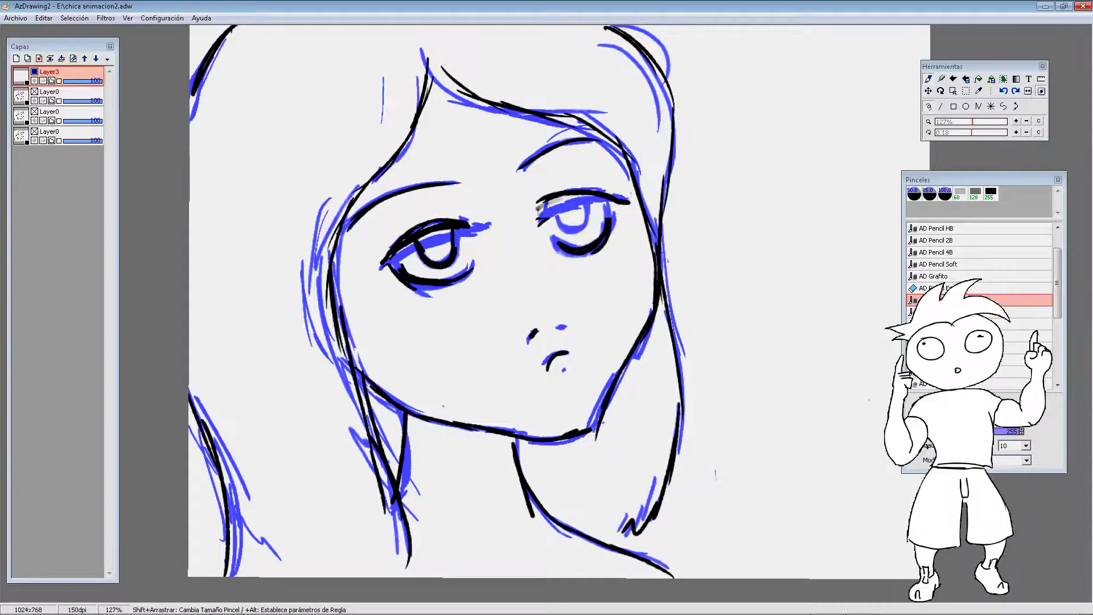
{"action": "left_click_drag", "start_coordinate": [538, 227], "coordinate": [598, 236]}
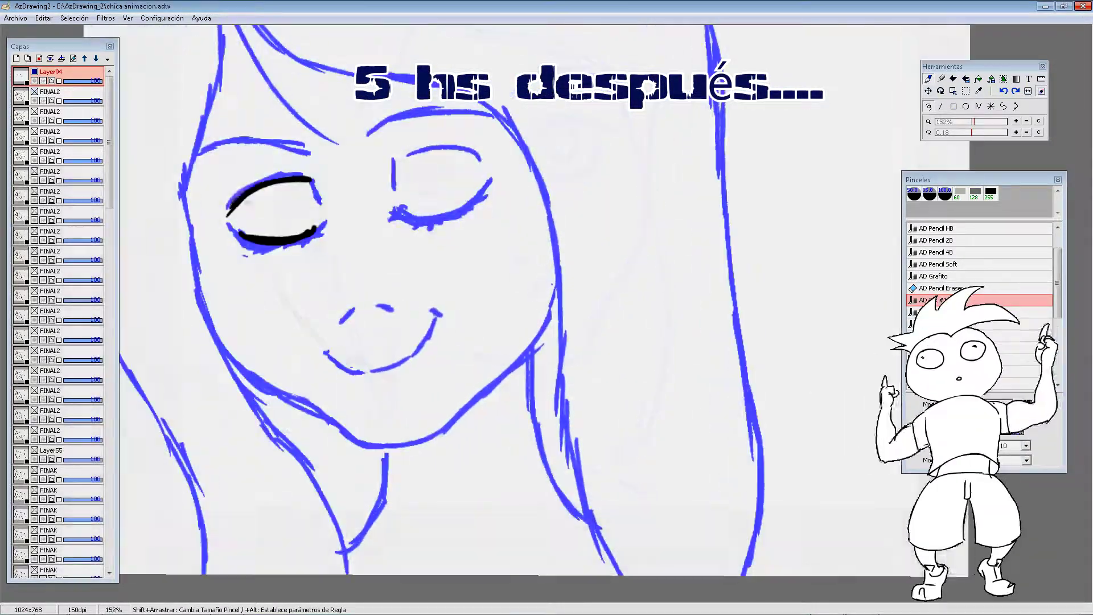
- Ink both open eyes on Layer94 of chica animacion.adw, redoing the left iris and trying the right iris with AD Wet Ink #2
{"action": "left_click_drag", "start_coordinate": [227, 211], "coordinate": [319, 192]}
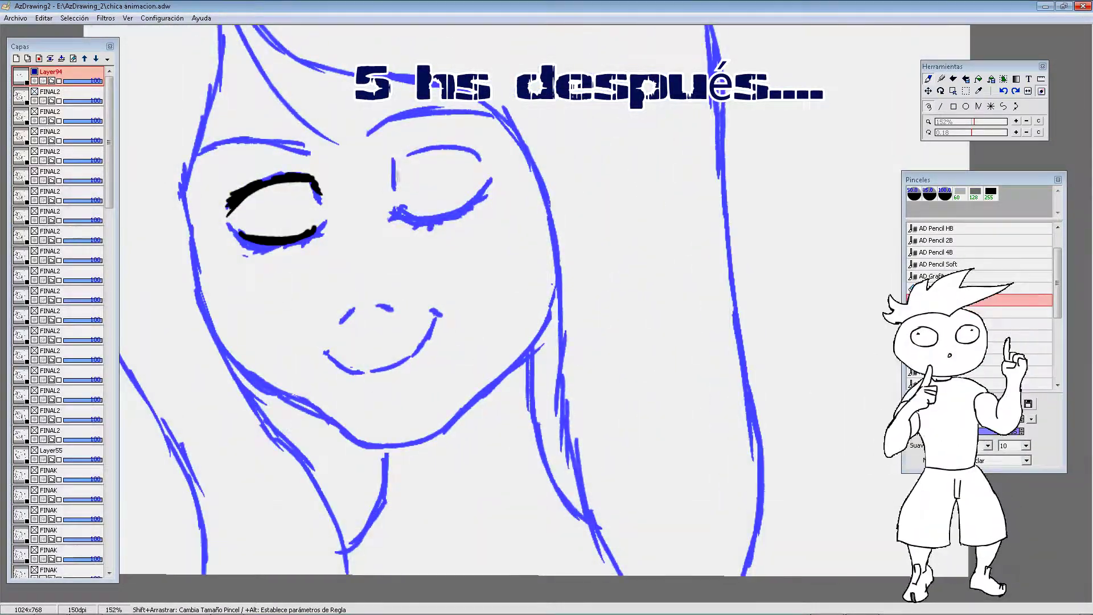
{"action": "left_click_drag", "start_coordinate": [380, 157], "coordinate": [483, 153]}
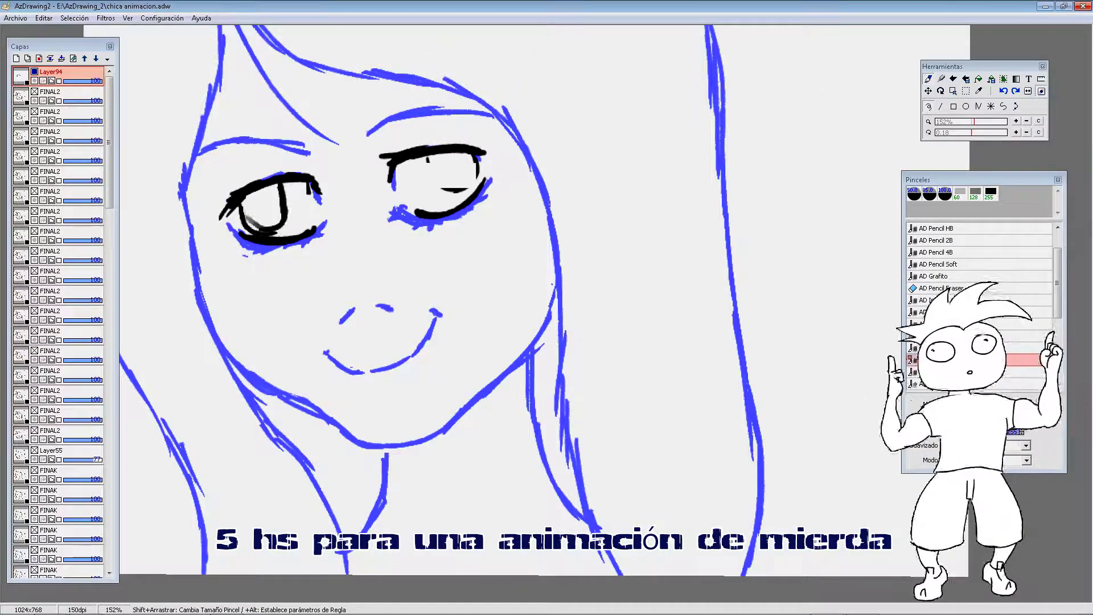
{"action": "key", "text": "ctrl+z"}
{"action": "left_click_drag", "start_coordinate": [272, 186], "coordinate": [234, 206]}
{"action": "left_click", "coordinate": [945, 360]}
{"action": "left_click_drag", "start_coordinate": [450, 153], "coordinate": [446, 189]}
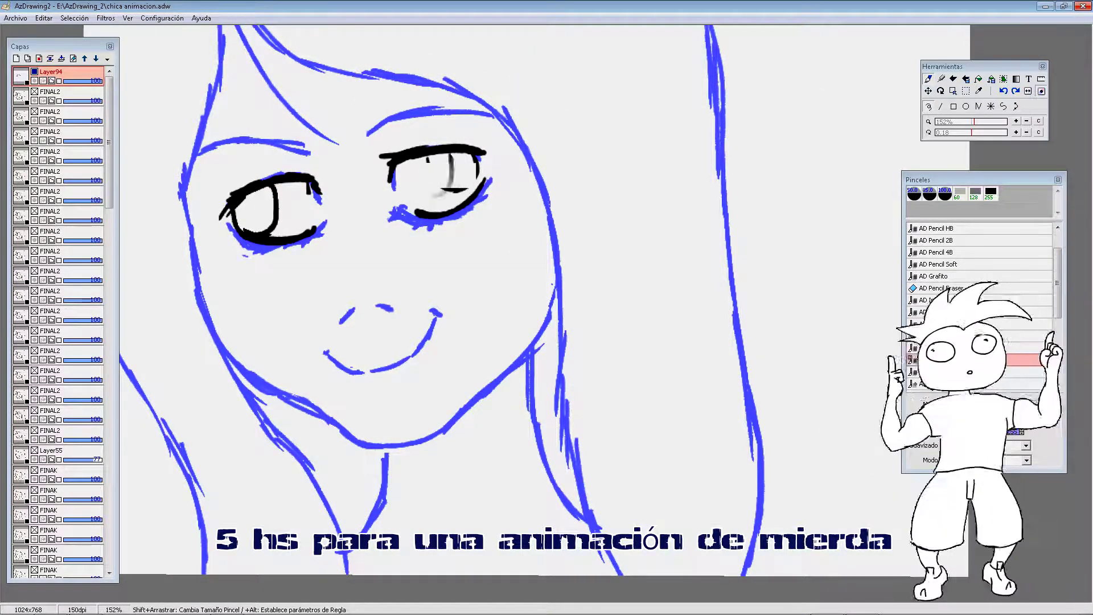
{"action": "key", "text": "ctrl+z"}
{"action": "left_click", "coordinate": [966, 79]}
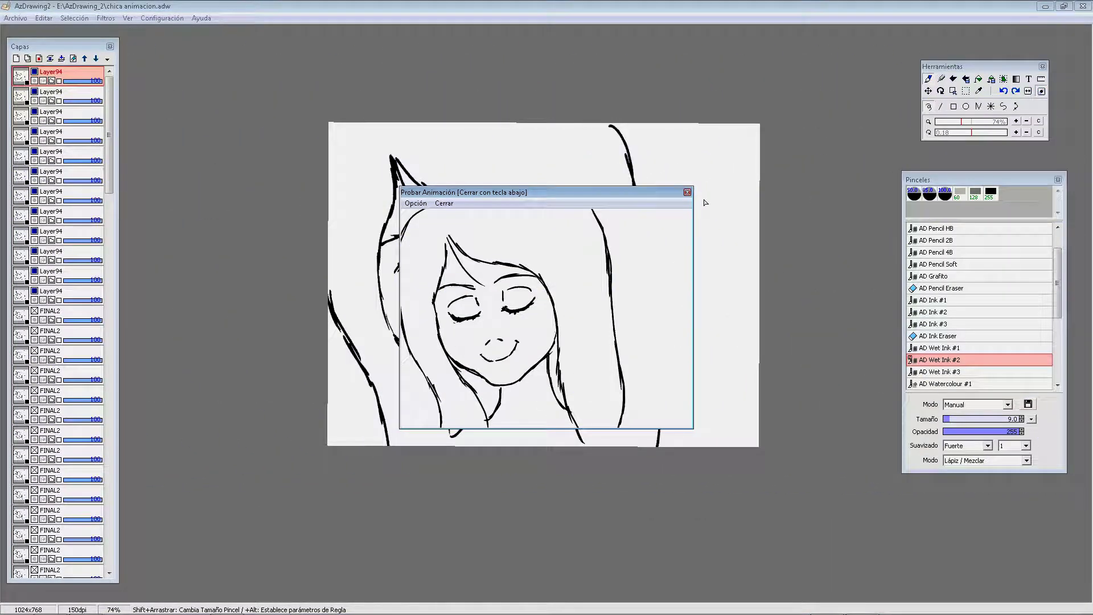
- Duplicate the inked Layer94 drawing into repeated frames and test the animation
{"action": "left_click", "coordinate": [687, 193]}
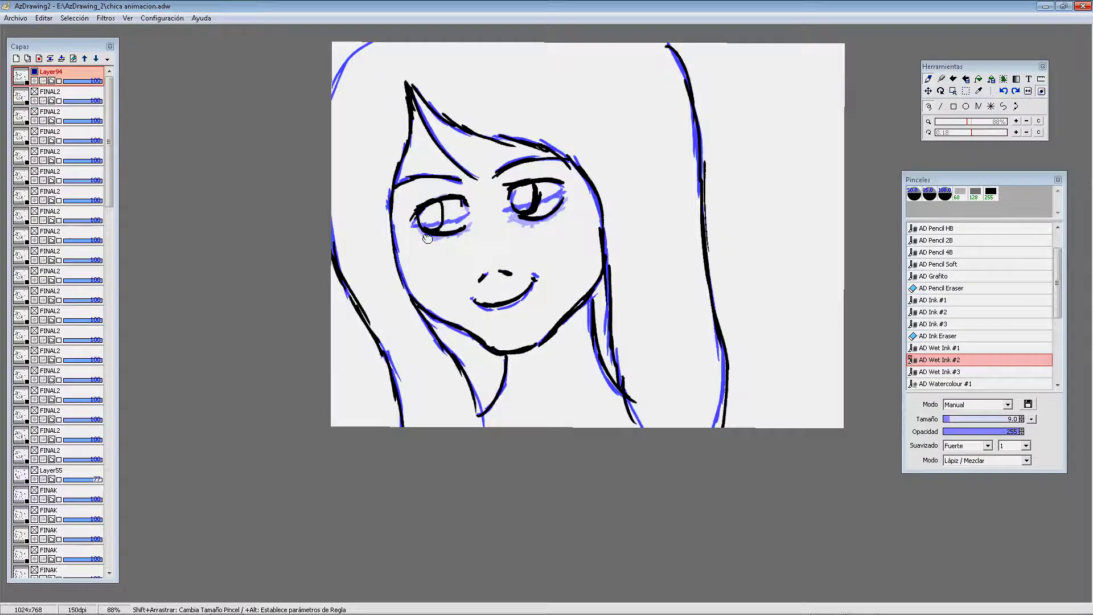
{"action": "left_click_drag", "start_coordinate": [424, 236], "coordinate": [345, 242]}
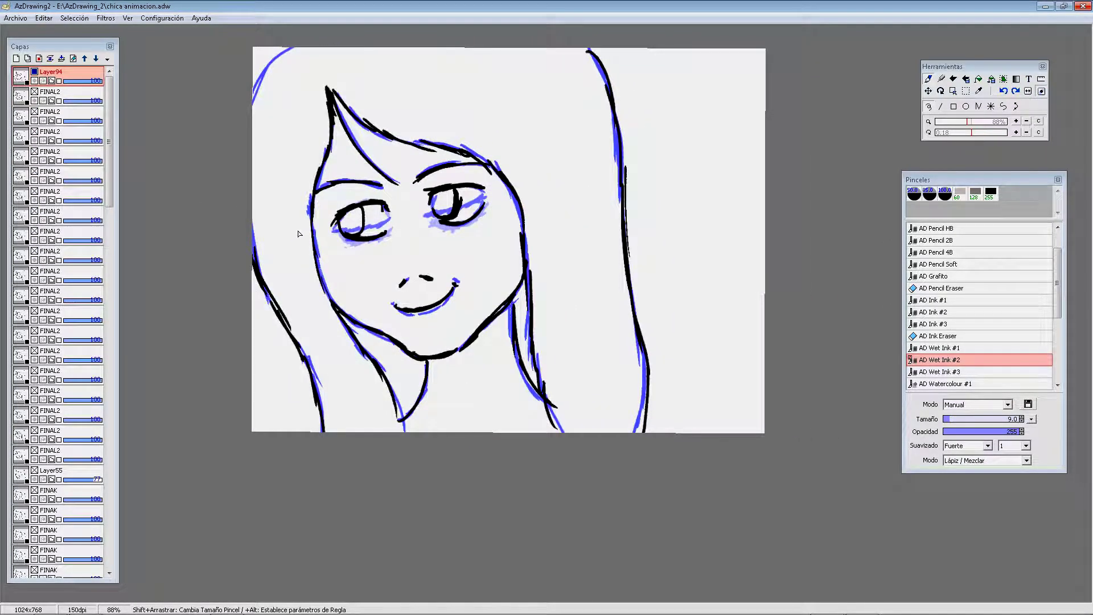
{"action": "key", "text": "ctrl+d"}
{"action": "key", "text": "ctrl+d"}
{"action": "key", "text": "ctrl+d"}
{"action": "key", "text": "ctrl+d"}
{"action": "key", "text": "ctrl+d"}
{"action": "key", "text": "ctrl+d"}
{"action": "key", "text": "ctrl+d"}
{"action": "key", "text": "ctrl+d"}
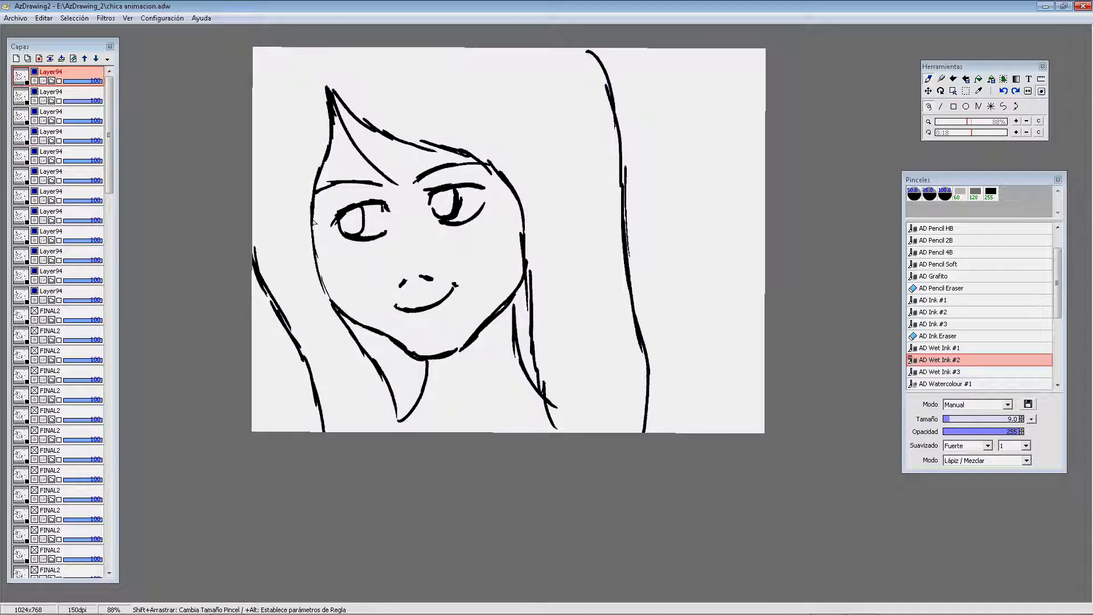
{"action": "key", "text": "F5"}
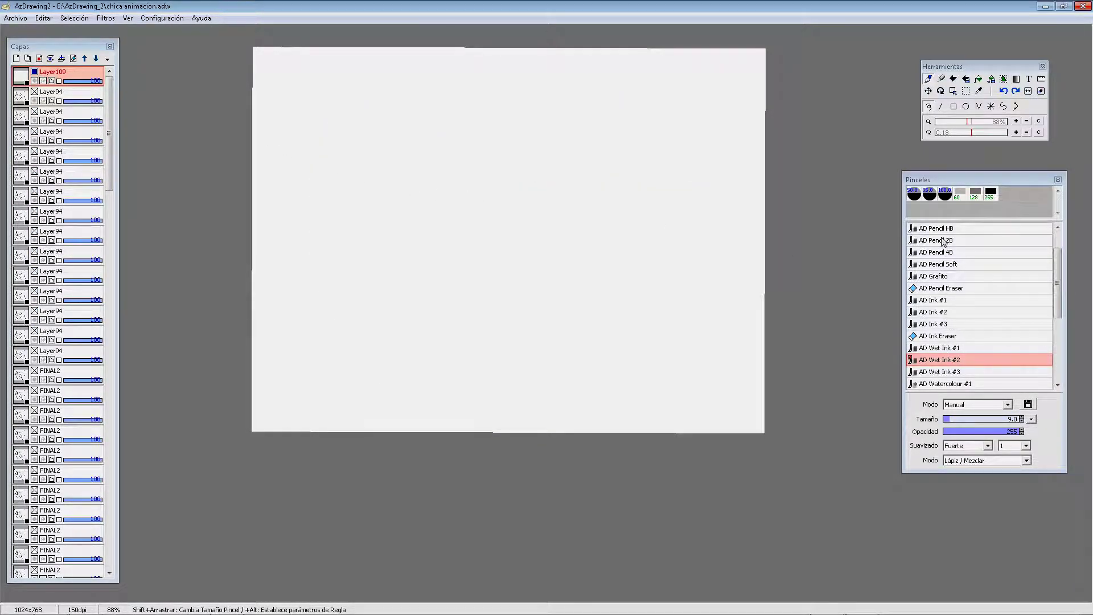
- Try the Azel #1 brush at size 23.9 with an oval and freehand strokes on the blank Layer109, and undo them
{"action": "scroll", "coordinate": [1042, 285], "scroll_direction": "up", "scroll_amount": 3}
{"action": "left_click", "coordinate": [998, 228]}
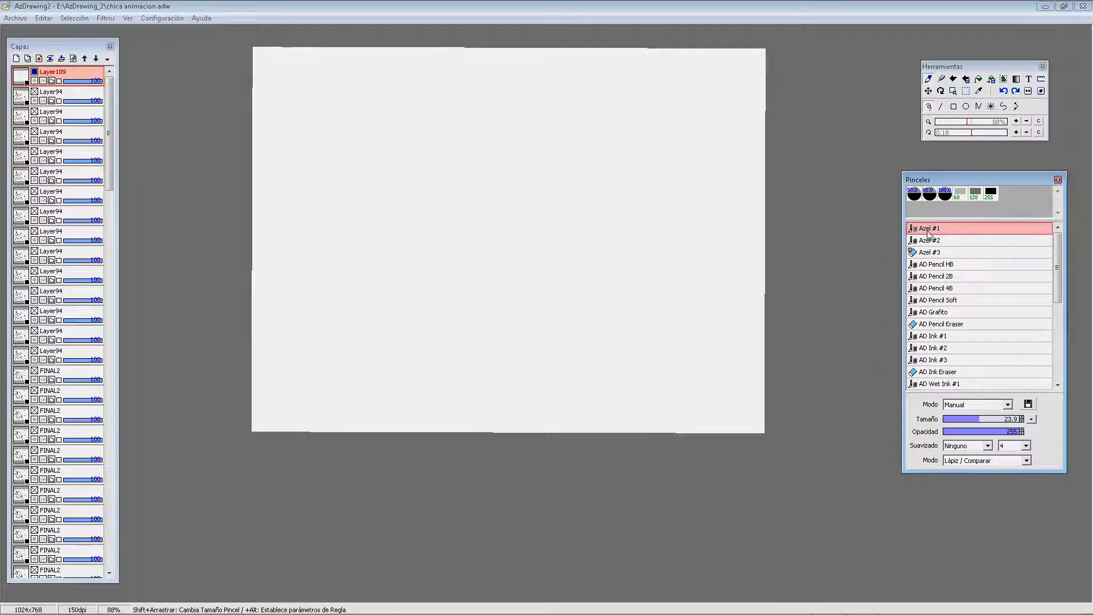
{"action": "mouse_move", "coordinate": [415, 170]}
{"action": "left_mouse_down"}
{"action": "mouse_move", "coordinate": [442, 168]}
{"action": "mouse_move", "coordinate": [424, 147]}
{"action": "left_mouse_up"}
{"action": "key", "text": "ctrl+z"}
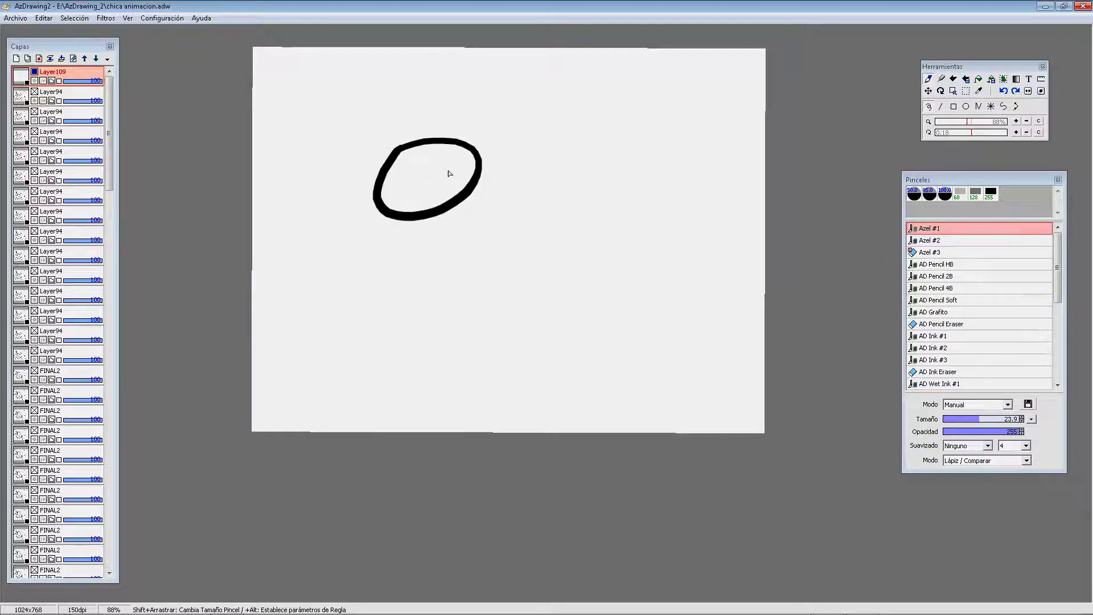
{"action": "key", "text": "ctrl+z"}
{"action": "mouse_move", "coordinate": [500, 124]}
{"action": "left_mouse_down"}
{"action": "mouse_move", "coordinate": [495, 182]}
{"action": "mouse_move", "coordinate": [559, 216]}
{"action": "left_mouse_up"}
{"action": "left_click_drag", "start_coordinate": [607, 167], "coordinate": [502, 276]}
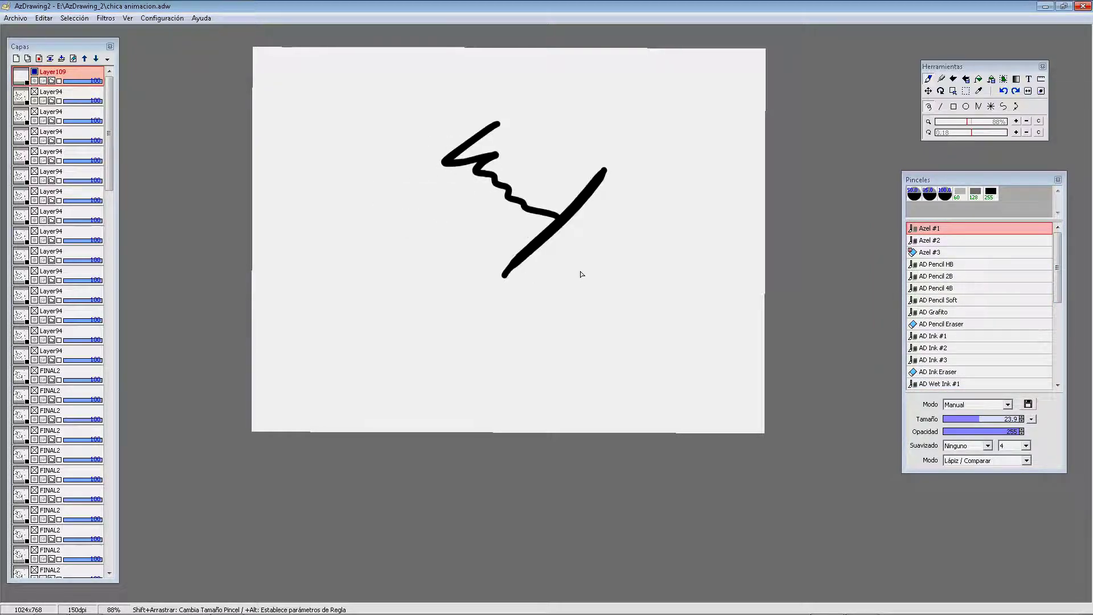
{"action": "key", "text": "ctrl+z"}
{"action": "key", "text": "ctrl+z"}
- Try looping strokes with Azel #2 at size 4, undo them, and try Azel #1 strokes at size 45
{"action": "left_click", "coordinate": [929, 240]}
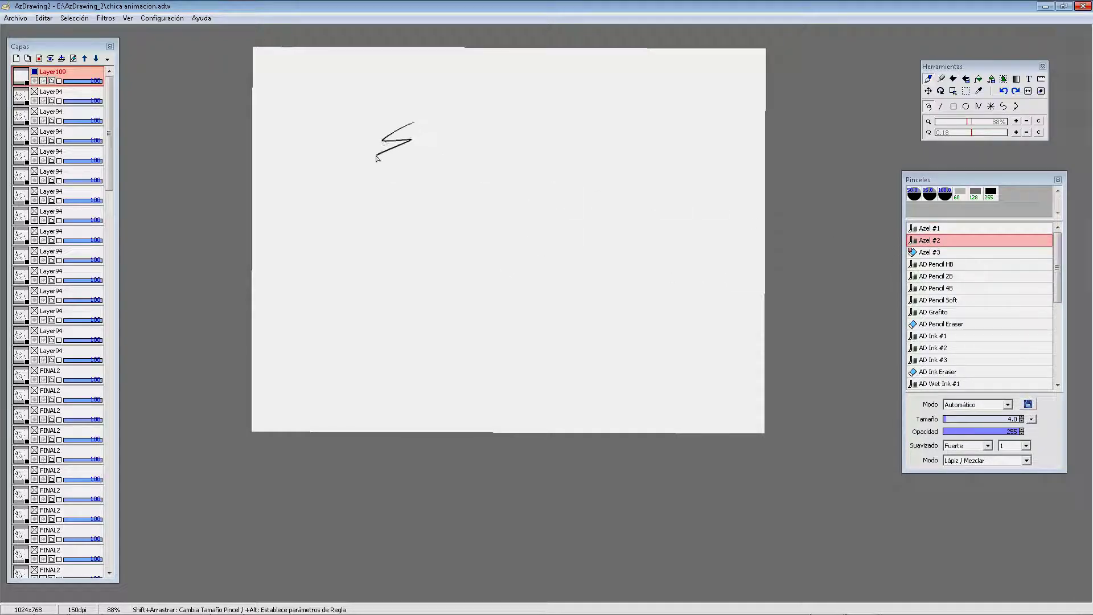
{"action": "mouse_move", "coordinate": [453, 149]}
{"action": "left_mouse_down"}
{"action": "mouse_move", "coordinate": [481, 210]}
{"action": "mouse_move", "coordinate": [576, 227]}
{"action": "mouse_move", "coordinate": [582, 298]}
{"action": "left_mouse_up"}
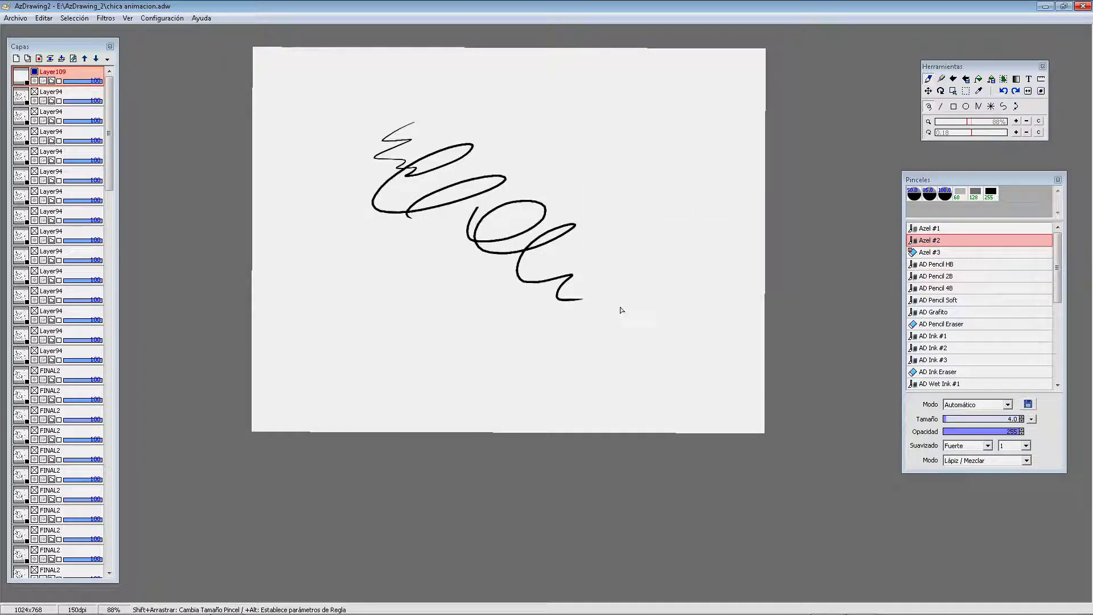
{"action": "key", "text": "ctrl+z"}
{"action": "key", "text": "ctrl+z"}
{"action": "key", "text": "ctrl+z"}
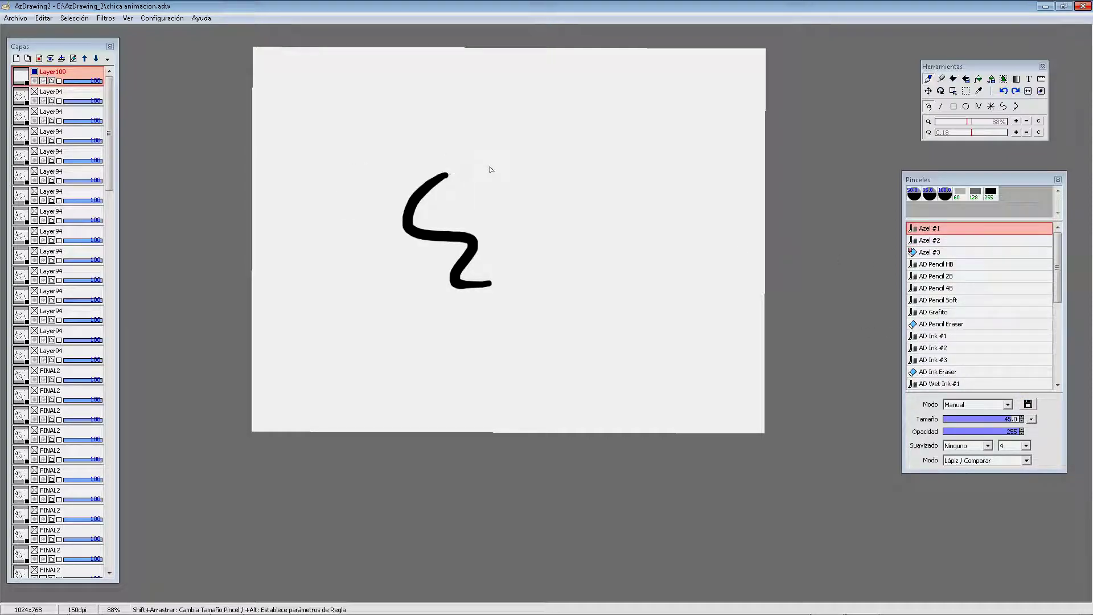
{"action": "mouse_move", "coordinate": [399, 118]}
{"action": "left_mouse_down"}
{"action": "mouse_move", "coordinate": [375, 192]}
{"action": "mouse_move", "coordinate": [445, 161]}
{"action": "mouse_move", "coordinate": [485, 224]}
{"action": "mouse_move", "coordinate": [538, 203]}
{"action": "mouse_move", "coordinate": [579, 164]}
{"action": "mouse_move", "coordinate": [578, 145]}
{"action": "mouse_move", "coordinate": [607, 234]}
{"action": "mouse_move", "coordinate": [598, 311]}
{"action": "mouse_move", "coordinate": [659, 336]}
{"action": "mouse_move", "coordinate": [492, 384]}
{"action": "left_mouse_up"}
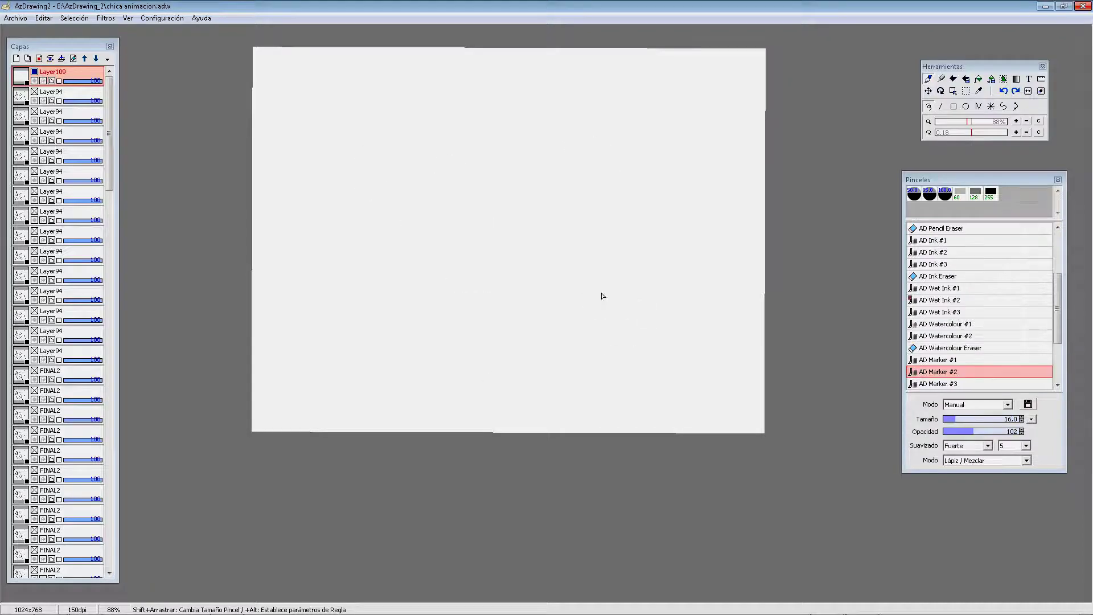
- Draw freehand test curves with AD Marker #2, AD Marker #1 and AD Marker #3 on Layer109, and clear the layer
{"action": "mouse_move", "coordinate": [420, 233]}
{"action": "left_mouse_down"}
{"action": "mouse_move", "coordinate": [469, 308]}
{"action": "mouse_move", "coordinate": [606, 215]}
{"action": "mouse_move", "coordinate": [561, 226]}
{"action": "left_mouse_up"}
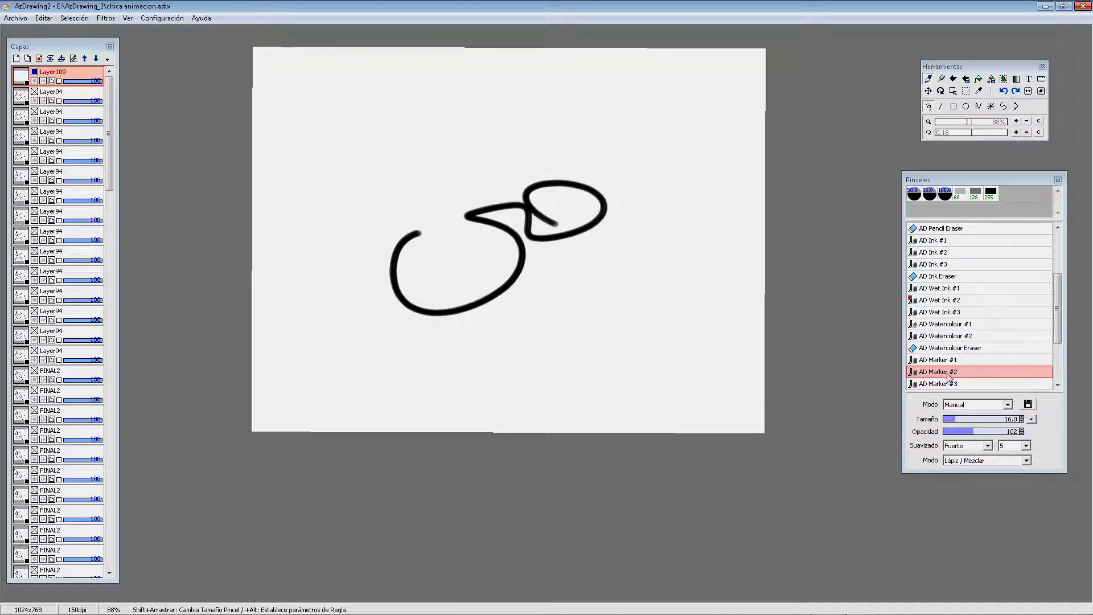
{"action": "left_click", "coordinate": [946, 361]}
{"action": "left_click_drag", "start_coordinate": [631, 275], "coordinate": [604, 362]}
{"action": "left_click", "coordinate": [945, 384]}
{"action": "mouse_move", "coordinate": [687, 341]}
{"action": "left_mouse_down"}
{"action": "mouse_move", "coordinate": [752, 309]}
{"action": "mouse_move", "coordinate": [564, 128]}
{"action": "mouse_move", "coordinate": [427, 146]}
{"action": "mouse_move", "coordinate": [405, 297]}
{"action": "mouse_move", "coordinate": [468, 273]}
{"action": "left_mouse_up"}
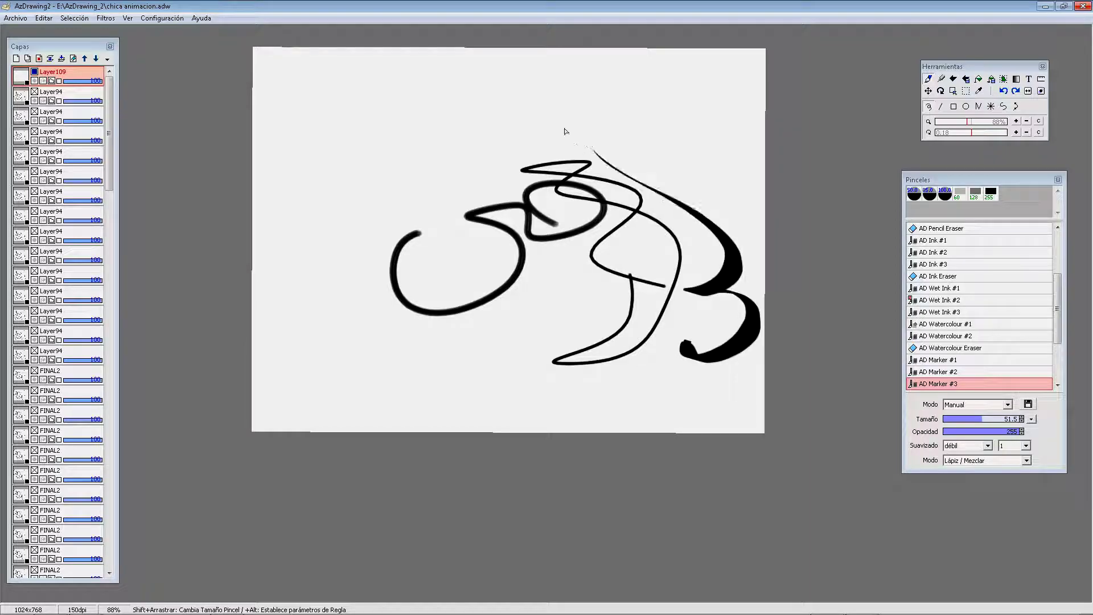
{"action": "left_click_drag", "start_coordinate": [453, 354], "coordinate": [257, 397]}
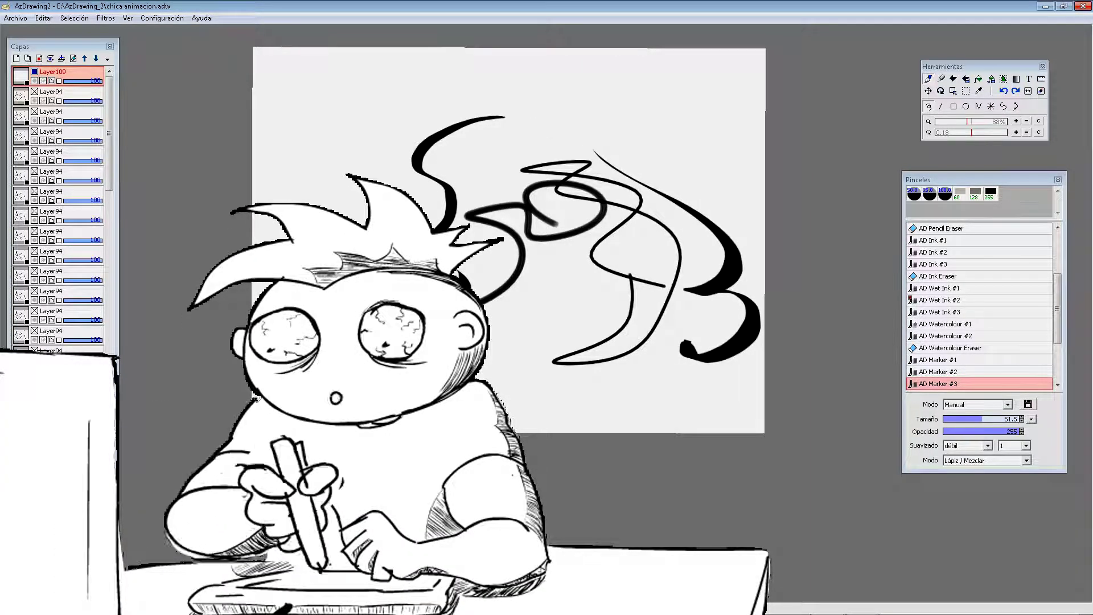
{"action": "left_click_drag", "start_coordinate": [1054, 311], "coordinate": [1053, 359]}
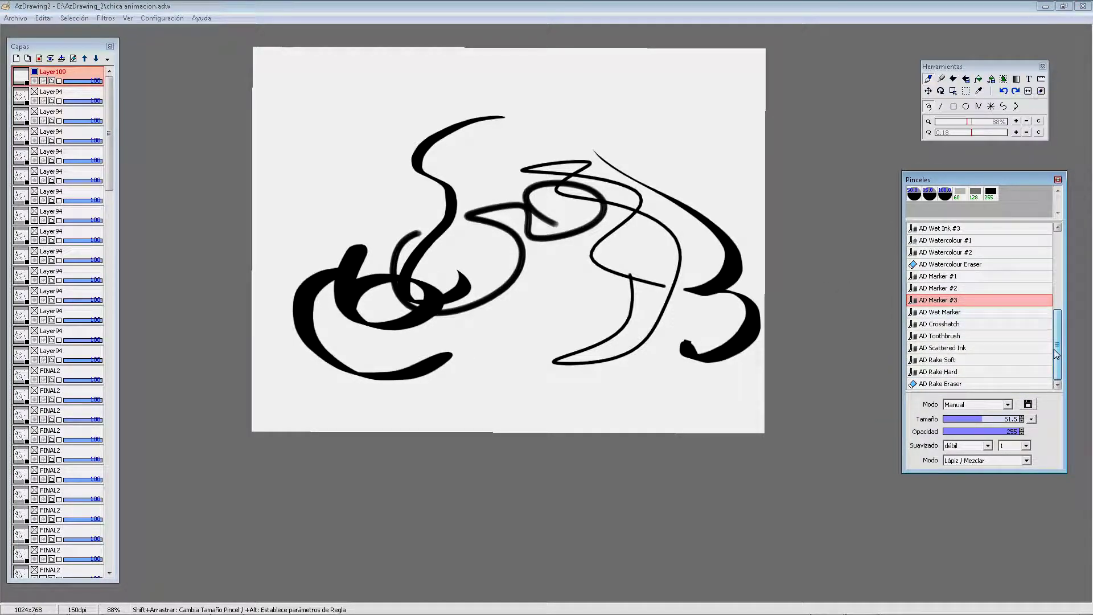
{"action": "key", "text": "Delete"}
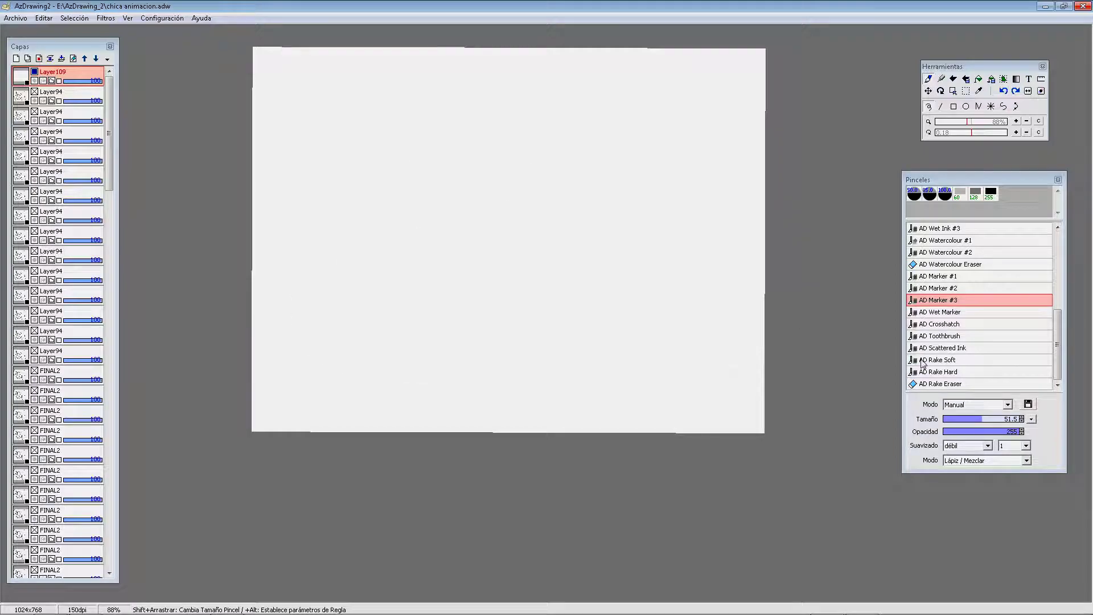
- Draw sample strokes on the cleared layer with the AD Rake Hard and AD Rake Soft brushes
{"action": "left_click", "coordinate": [944, 373]}
{"action": "left_click_drag", "start_coordinate": [524, 303], "coordinate": [547, 290]}
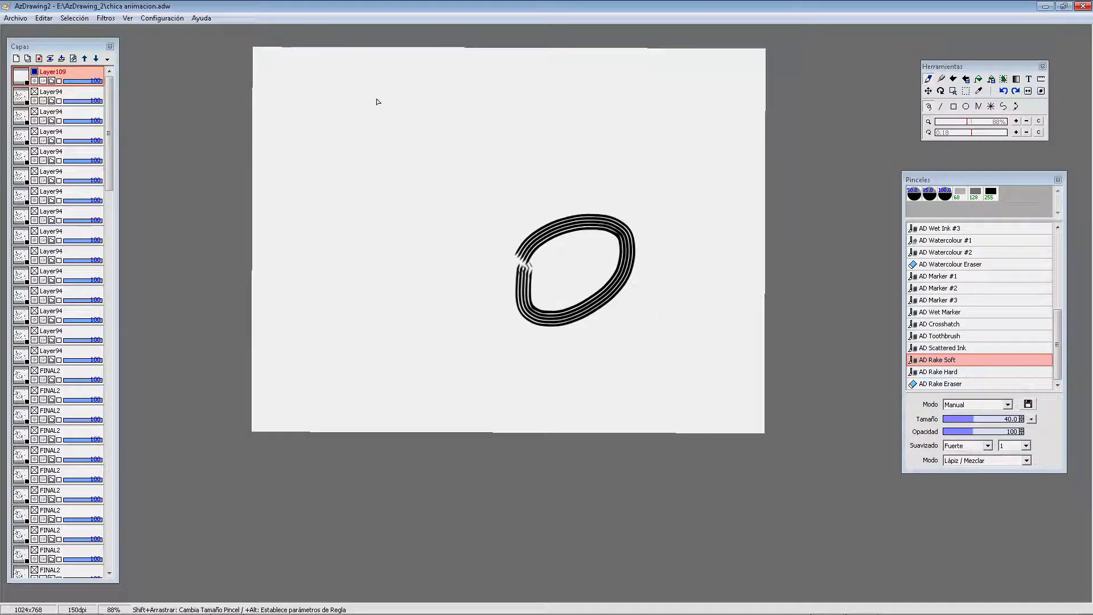
{"action": "mouse_move", "coordinate": [376, 100]}
{"action": "left_mouse_down"}
{"action": "mouse_move", "coordinate": [356, 159]}
{"action": "mouse_move", "coordinate": [391, 108]}
{"action": "left_mouse_up"}
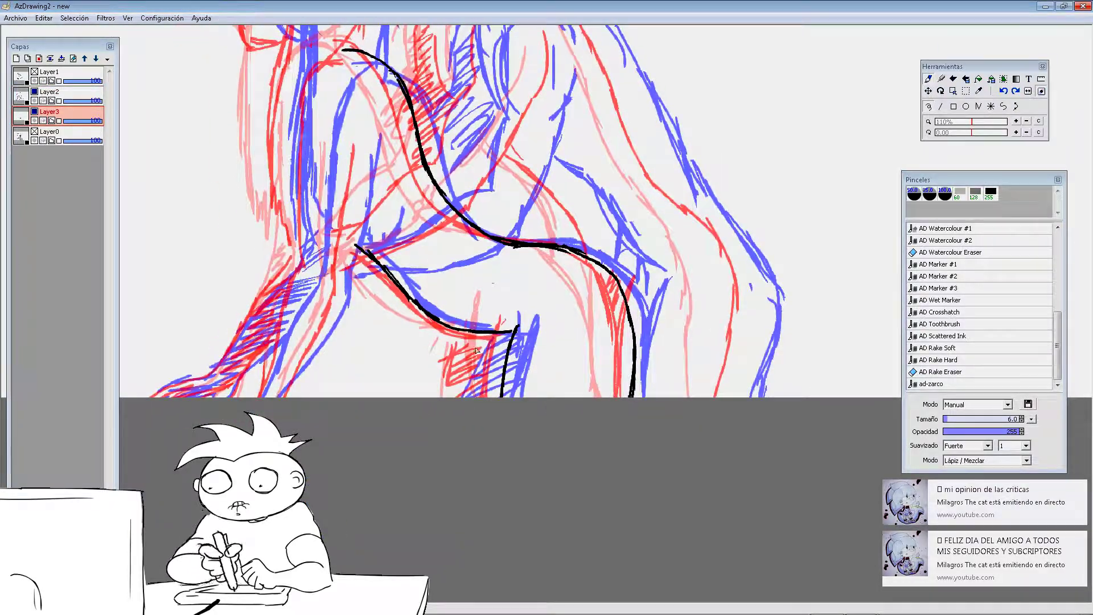
- Ink the edge and hatching of the shaded area beneath the front figure's leg in black on Layer3
{"action": "left_click_drag", "start_coordinate": [482, 334], "coordinate": [455, 395]}
{"action": "left_click_drag", "start_coordinate": [486, 350], "coordinate": [472, 392]}
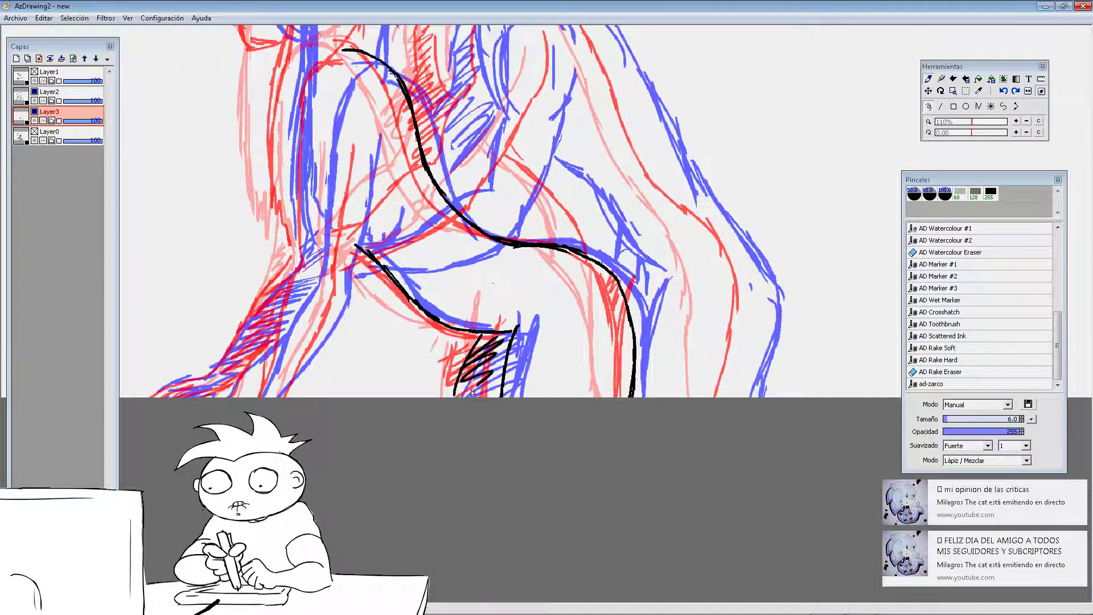
{"action": "left_click_drag", "start_coordinate": [324, 177], "coordinate": [442, 248]}
{"action": "scroll", "coordinate": [424, 246], "scroll_direction": "up", "scroll_amount": 1}
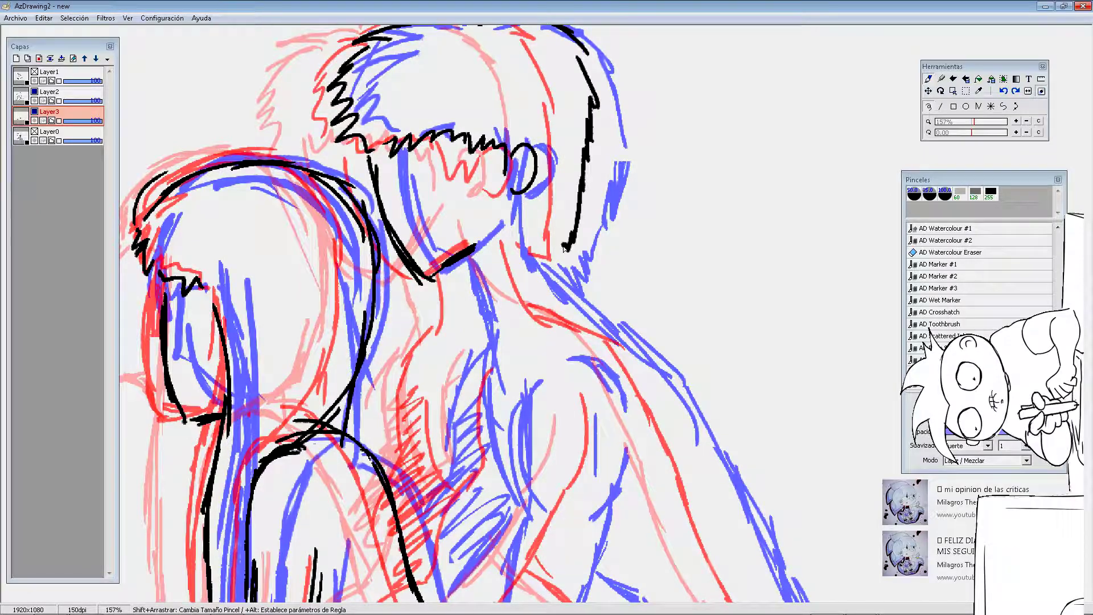
- Ink the rear figure's outer arm contour down to the canvas edge and the inner line beside the leg on Layer3
{"action": "scroll", "coordinate": [515, 224], "scroll_direction": "down", "scroll_amount": 3}
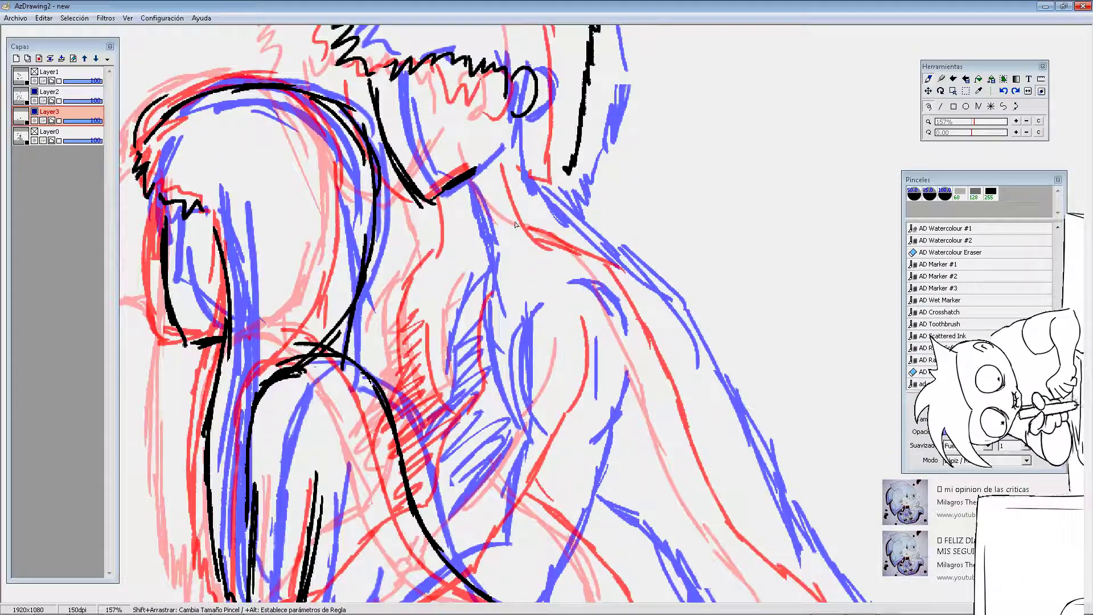
{"action": "scroll", "coordinate": [467, 211], "scroll_direction": "down", "scroll_amount": 10}
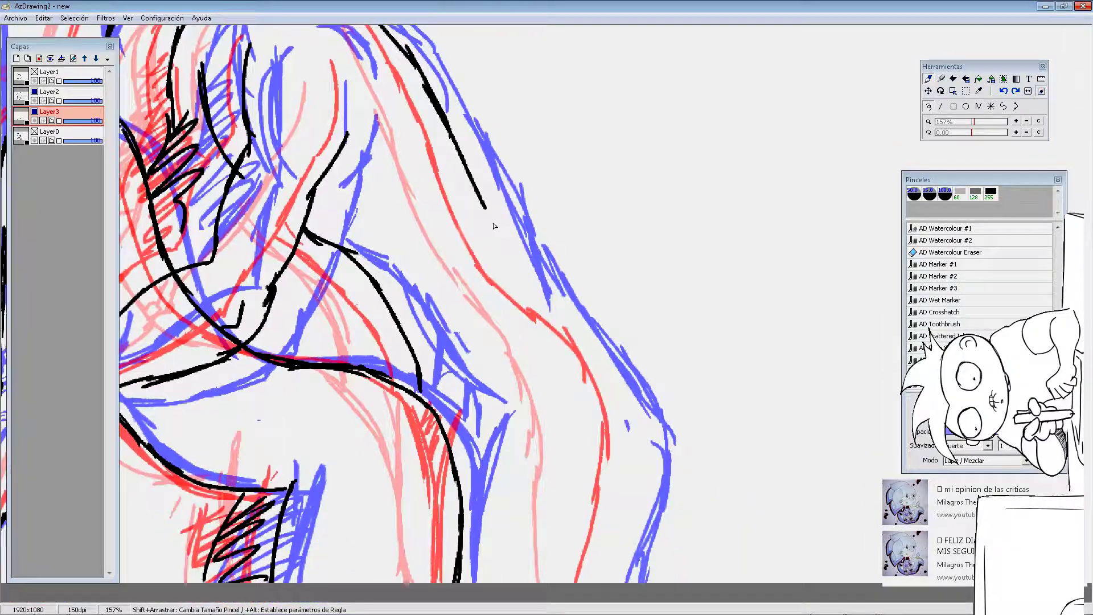
{"action": "left_click_drag", "start_coordinate": [550, 310], "coordinate": [503, 218]}
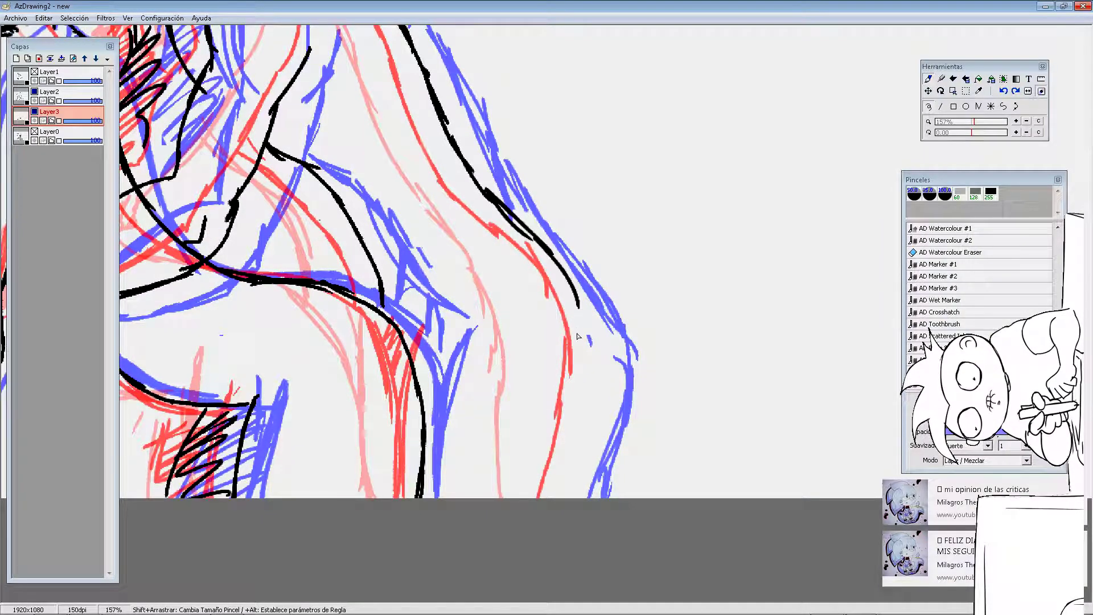
{"action": "left_click_drag", "start_coordinate": [577, 336], "coordinate": [577, 242]}
{"action": "left_click_drag", "start_coordinate": [567, 189], "coordinate": [589, 293]}
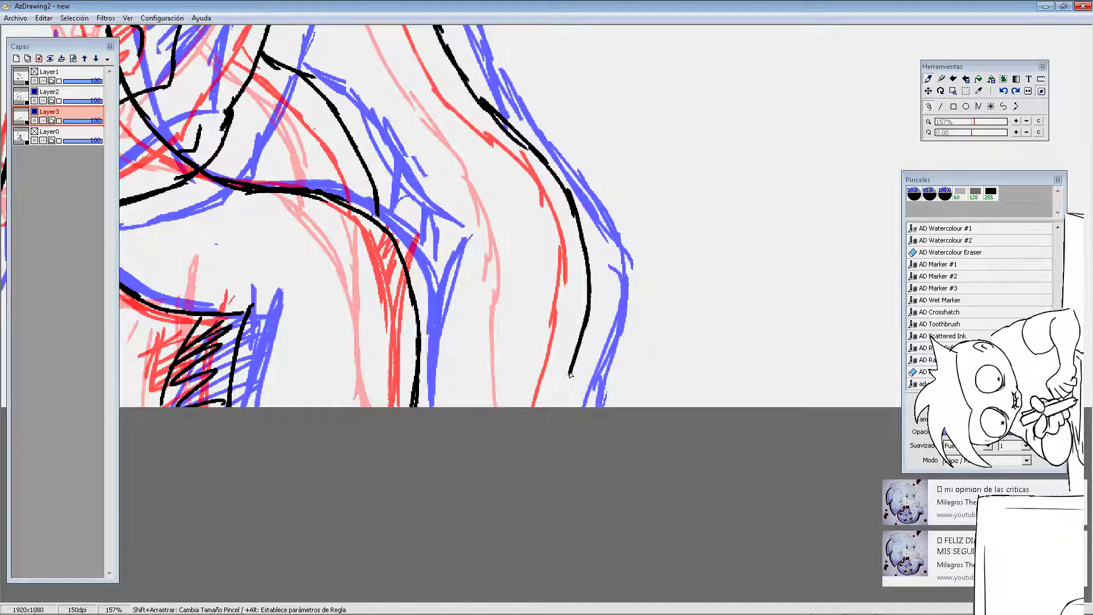
{"action": "left_click_drag", "start_coordinate": [578, 350], "coordinate": [568, 409]}
{"action": "mouse_move", "coordinate": [446, 232]}
{"action": "left_mouse_down"}
{"action": "mouse_move", "coordinate": [505, 212]}
{"action": "mouse_move", "coordinate": [473, 386]}
{"action": "left_mouse_up"}
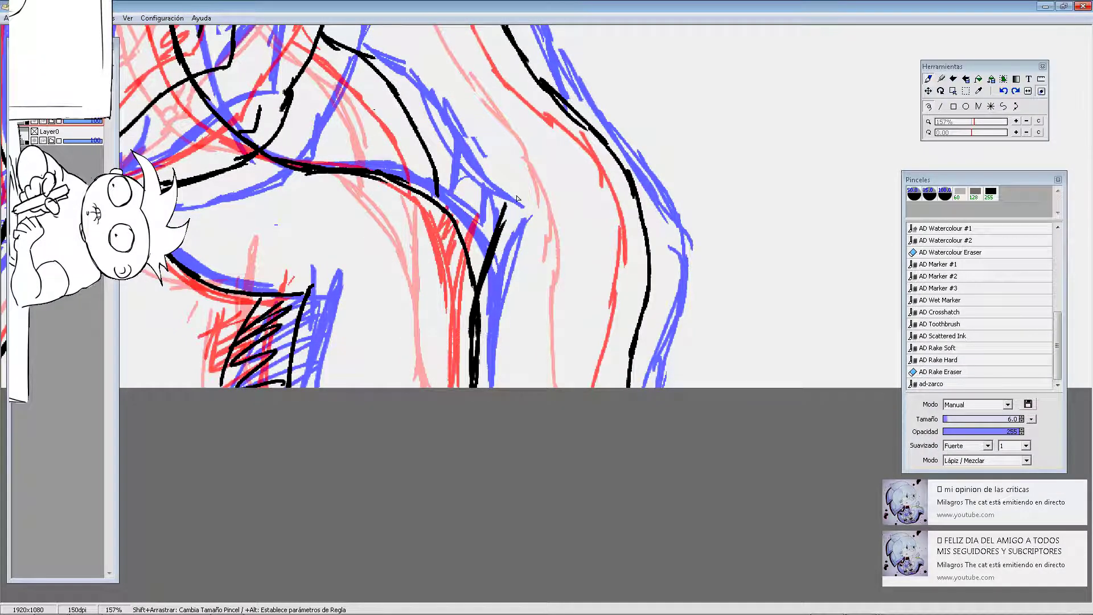
- Add a short finishing stroke on Layer3's rear figure, and play the animation preview of the inked frames
{"action": "left_click_drag", "start_coordinate": [460, 217], "coordinate": [460, 242]}
{"action": "scroll", "coordinate": [460, 228], "scroll_direction": "down", "scroll_amount": 3}
{"action": "left_click_drag", "start_coordinate": [457, 148], "coordinate": [557, 306]}
{"action": "key", "text": "Left"}
{"action": "key", "text": "Left"}
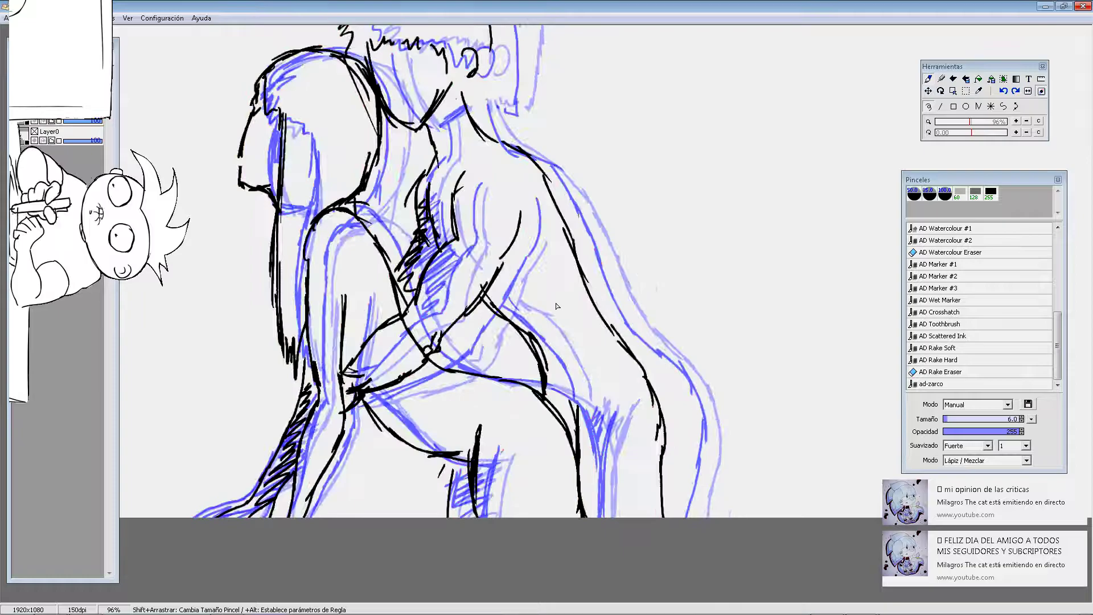
{"action": "key", "text": "Down"}
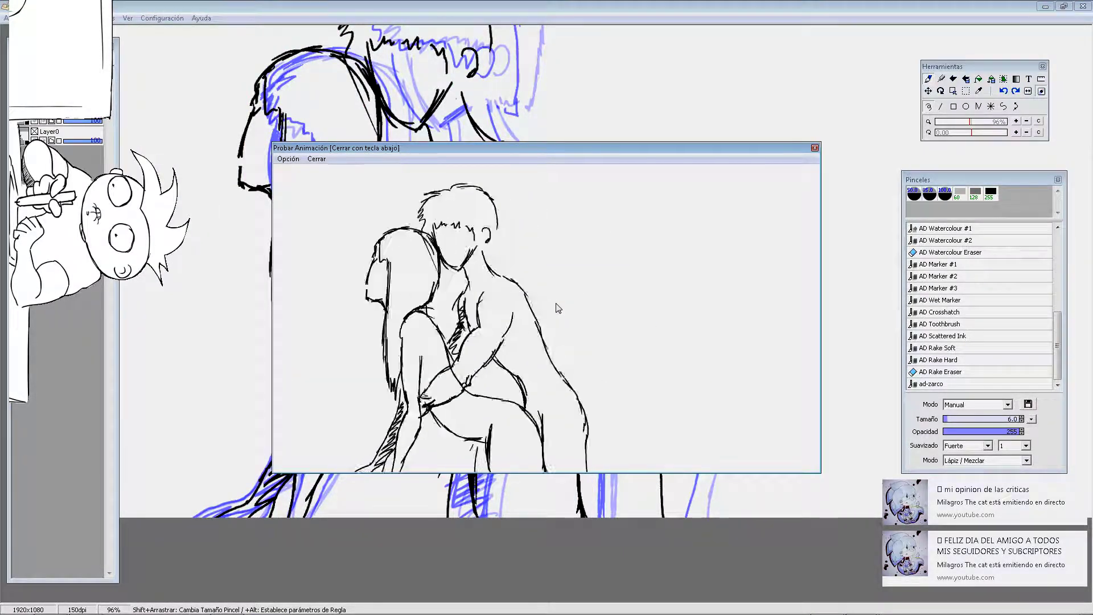
{"action": "key", "text": "Down"}
- Flip back and forth through the inked frame layers to compare the two figures' poses
{"action": "key", "text": "Right"}
{"action": "key", "text": "Right"}
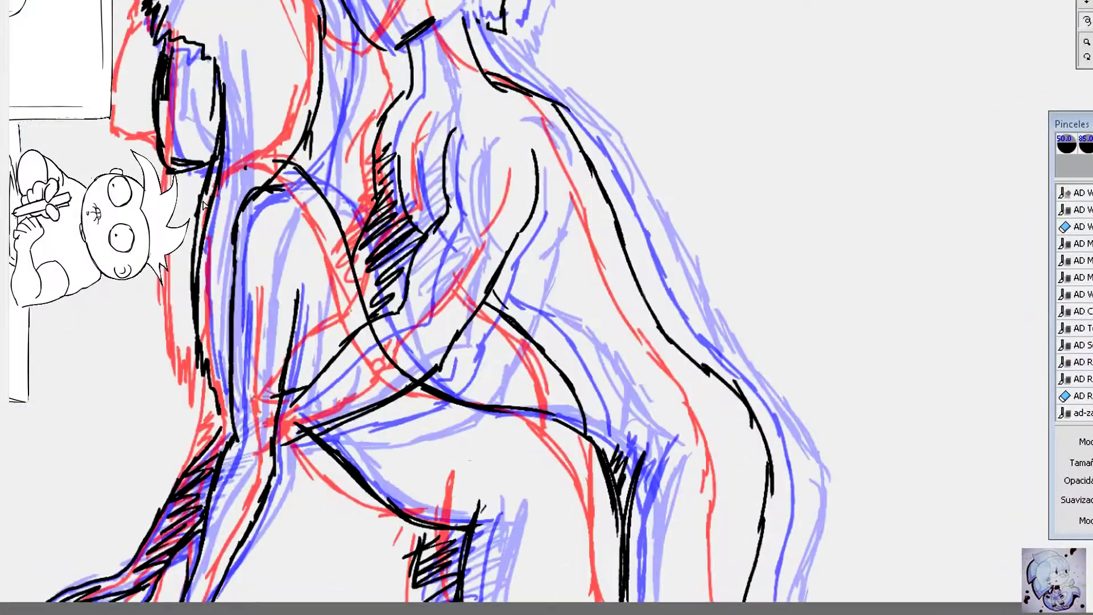
{"action": "key", "text": "Left"}
{"action": "key", "text": "Right"}
{"action": "key", "text": "Left"}
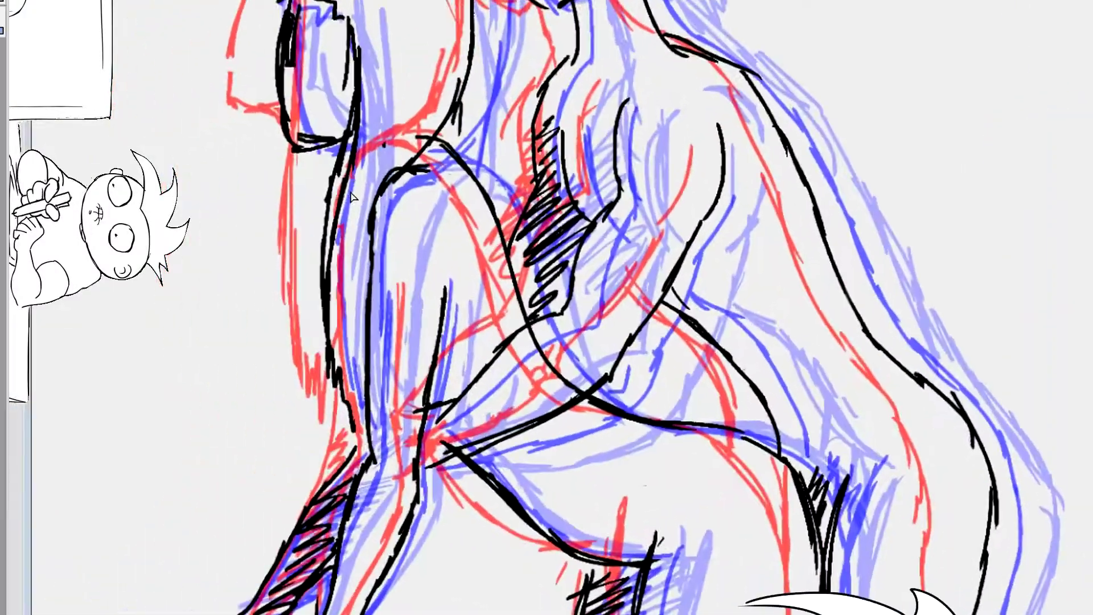
{"action": "key", "text": "Left"}
{"action": "key", "text": "Left"}
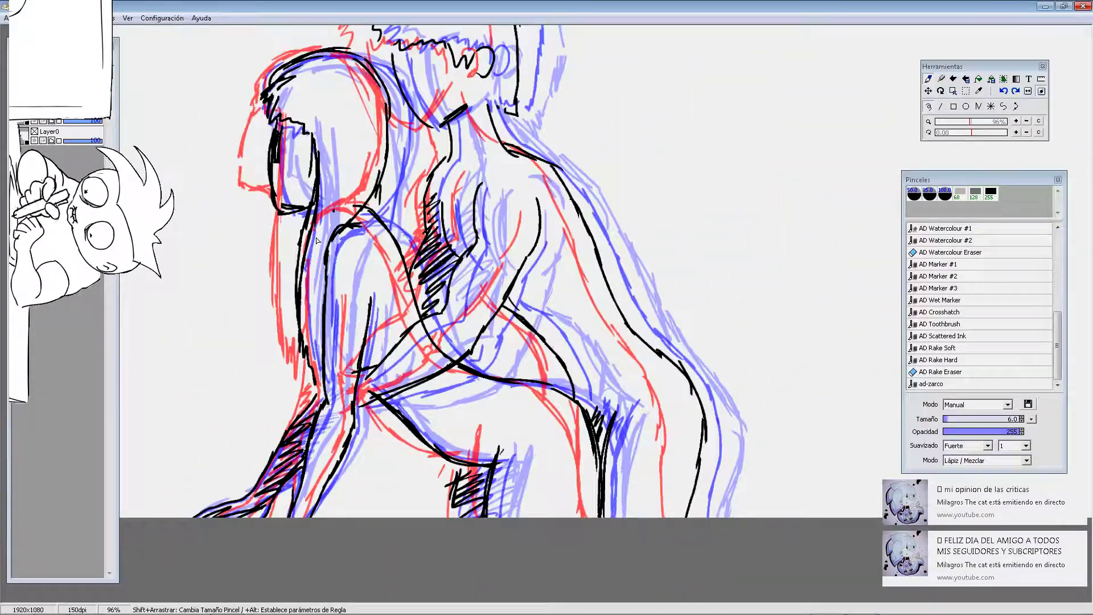
- Add a new frame layer between Layer1 and Layer2, and ink the edge of the front figure's face in black
{"action": "key", "text": "ctrl+shift+n"}
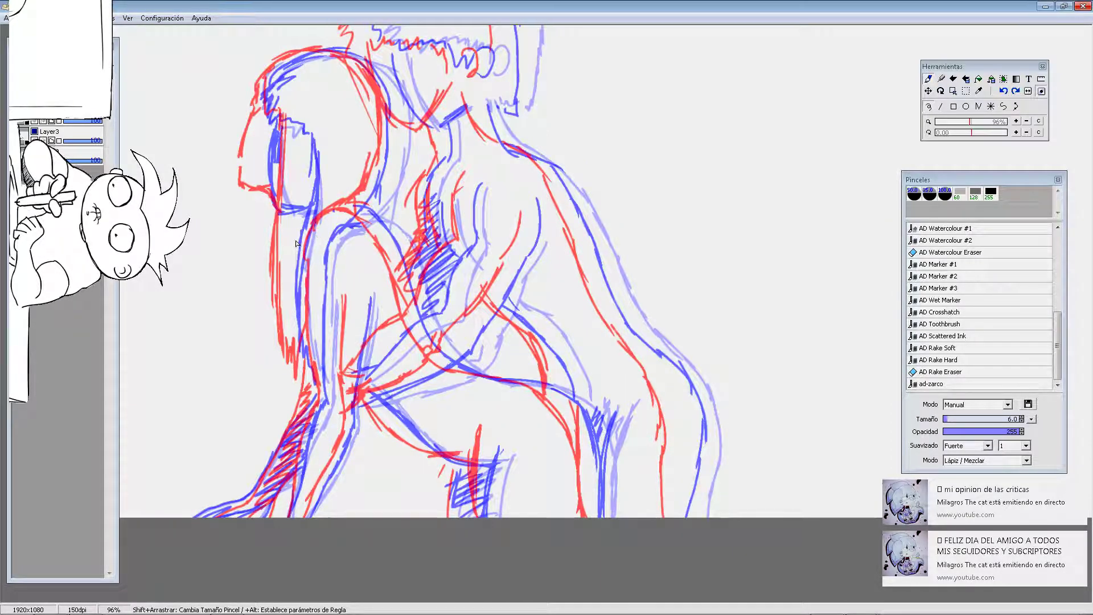
{"action": "scroll", "coordinate": [295, 244], "scroll_direction": "up", "scroll_amount": 1}
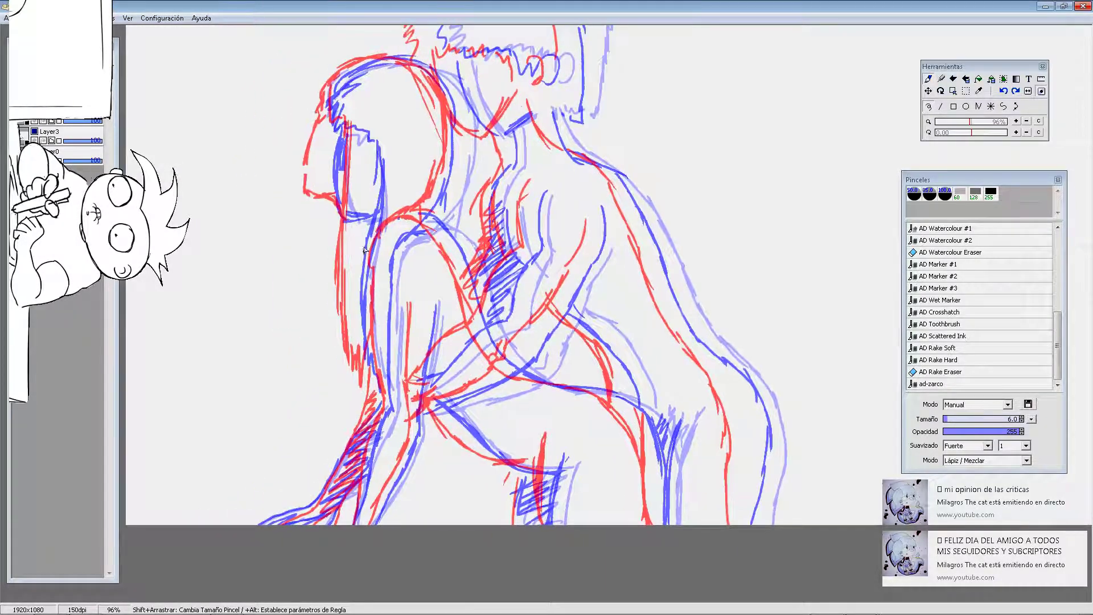
{"action": "scroll", "coordinate": [344, 164], "scroll_direction": "up", "scroll_amount": 1}
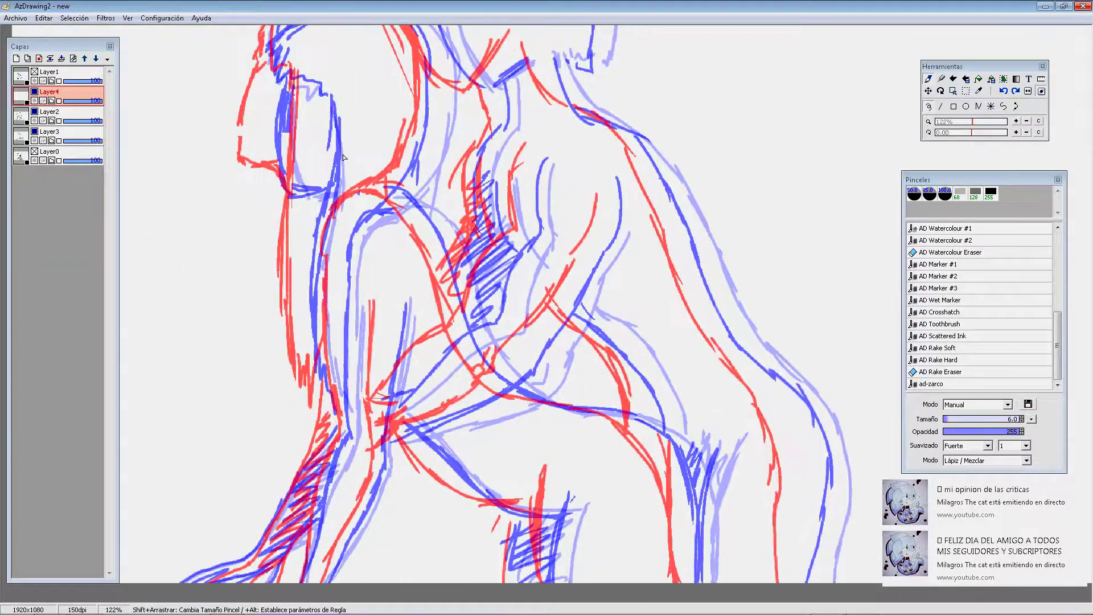
{"action": "left_click_drag", "start_coordinate": [319, 165], "coordinate": [405, 222]}
{"action": "left_click_drag", "start_coordinate": [362, 131], "coordinate": [344, 220]}
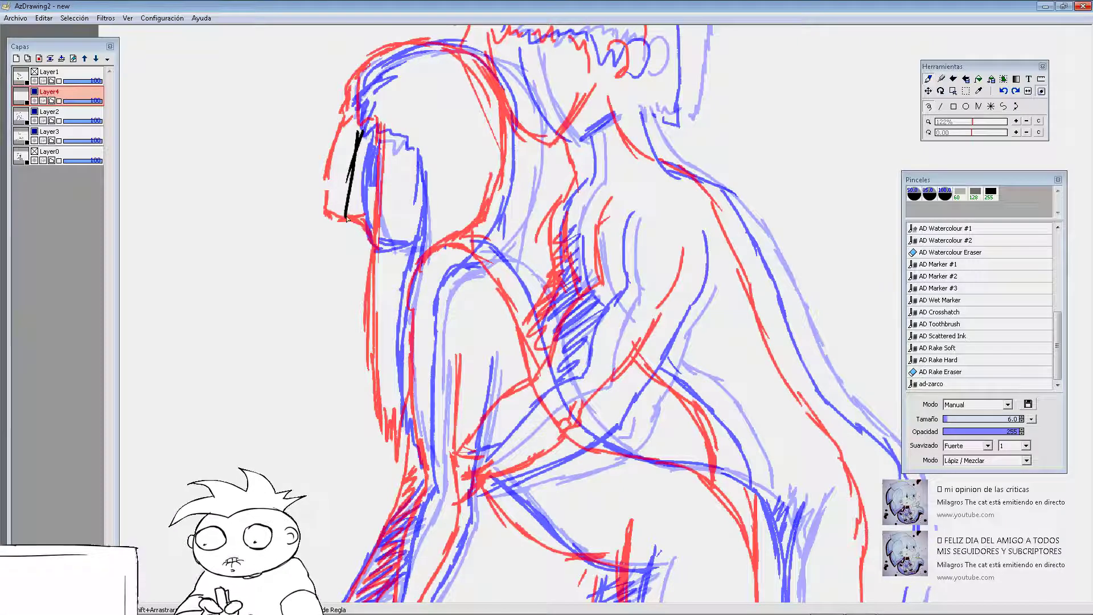
{"action": "left_click_drag", "start_coordinate": [355, 162], "coordinate": [354, 237]}
{"action": "key", "text": "ctrl+z"}
{"action": "key", "text": "ctrl+z"}
{"action": "left_click_drag", "start_coordinate": [364, 131], "coordinate": [351, 183]}
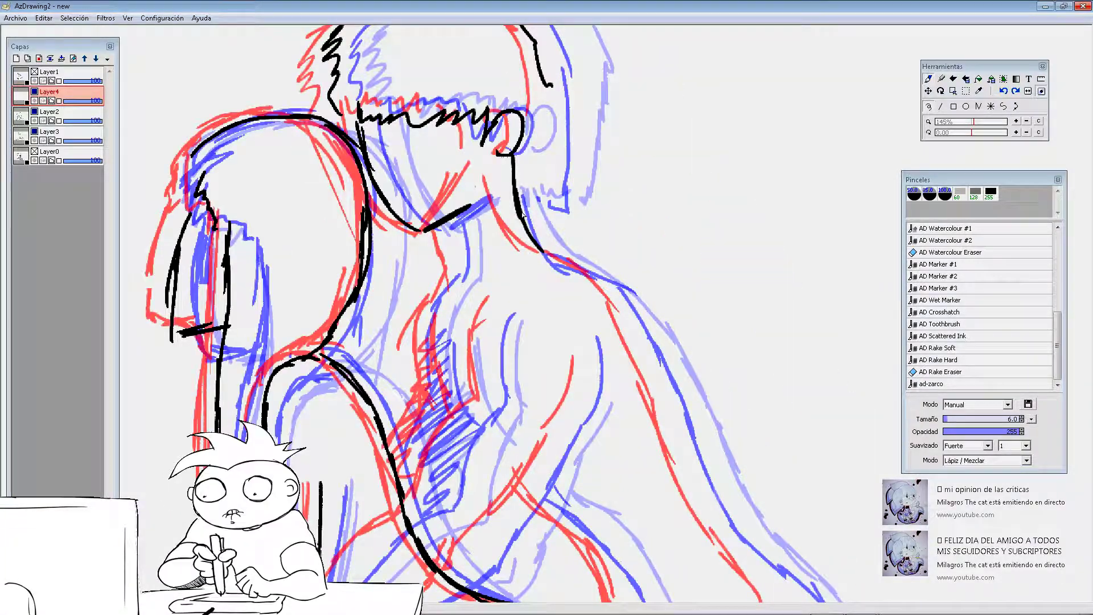
- Ink the back edge of the rear figure's hair and the neck lines below his jaw on Layer4
{"action": "mouse_move", "coordinate": [536, 72]}
{"action": "left_mouse_down"}
{"action": "mouse_move", "coordinate": [542, 168]}
{"action": "mouse_move", "coordinate": [563, 211]}
{"action": "mouse_move", "coordinate": [553, 201]}
{"action": "mouse_move", "coordinate": [564, 154]}
{"action": "left_mouse_up"}
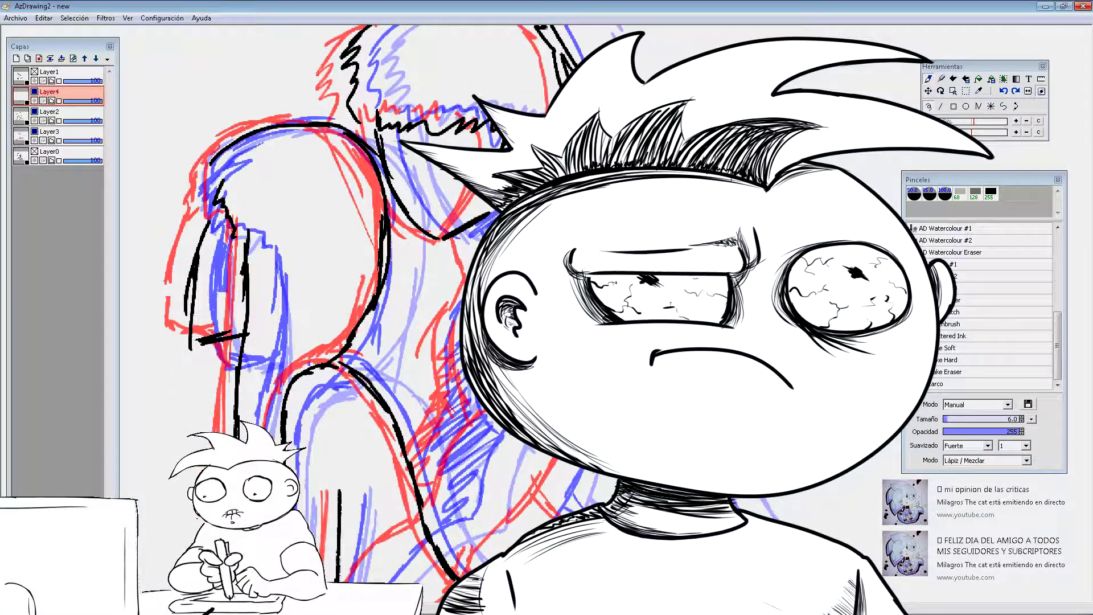
{"action": "left_click_drag", "start_coordinate": [547, 251], "coordinate": [542, 155]}
{"action": "left_click_drag", "start_coordinate": [464, 136], "coordinate": [475, 189]}
{"action": "left_click_drag", "start_coordinate": [472, 191], "coordinate": [457, 203]}
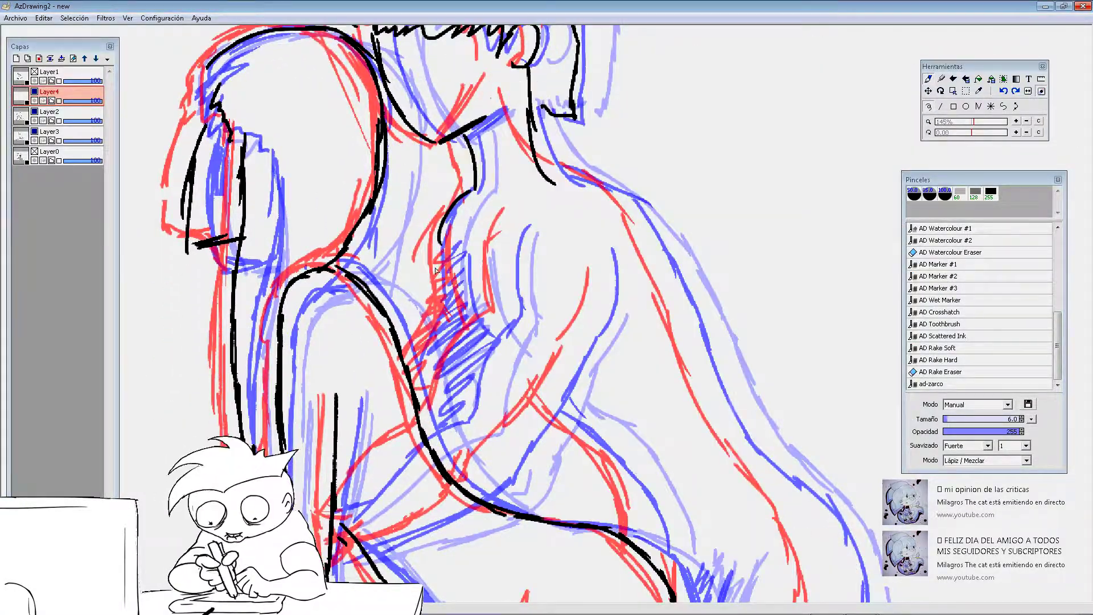
{"action": "scroll", "coordinate": [435, 270], "scroll_direction": "down", "scroll_amount": 5}
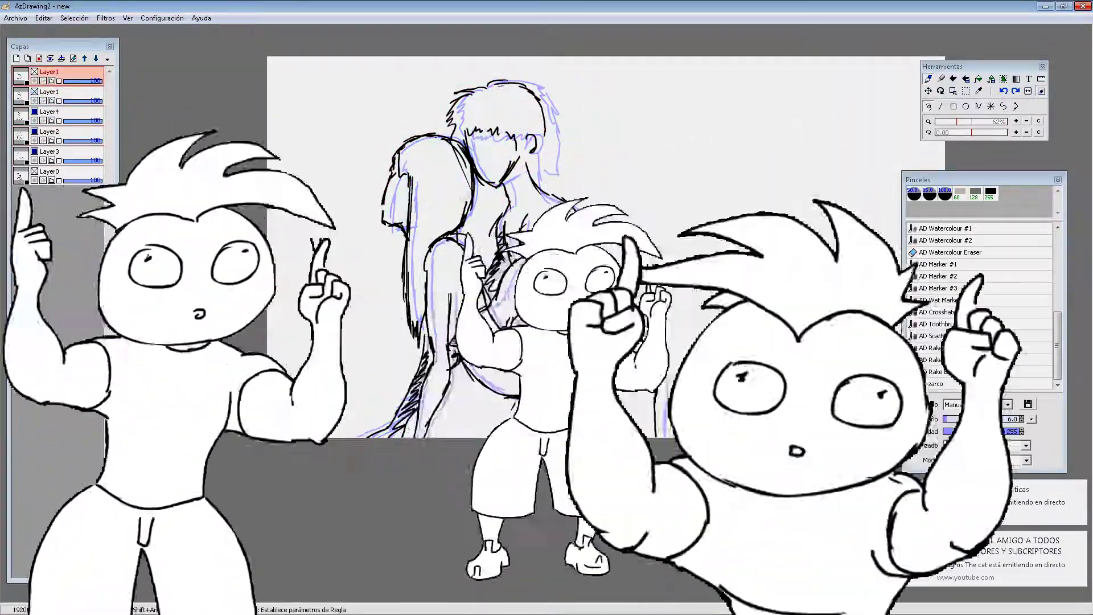
- Duplicate Layer1 above itself, and rework the front figure's long hair on the copy so it swings outward
{"action": "scroll", "coordinate": [403, 209], "scroll_direction": "up", "scroll_amount": 4}
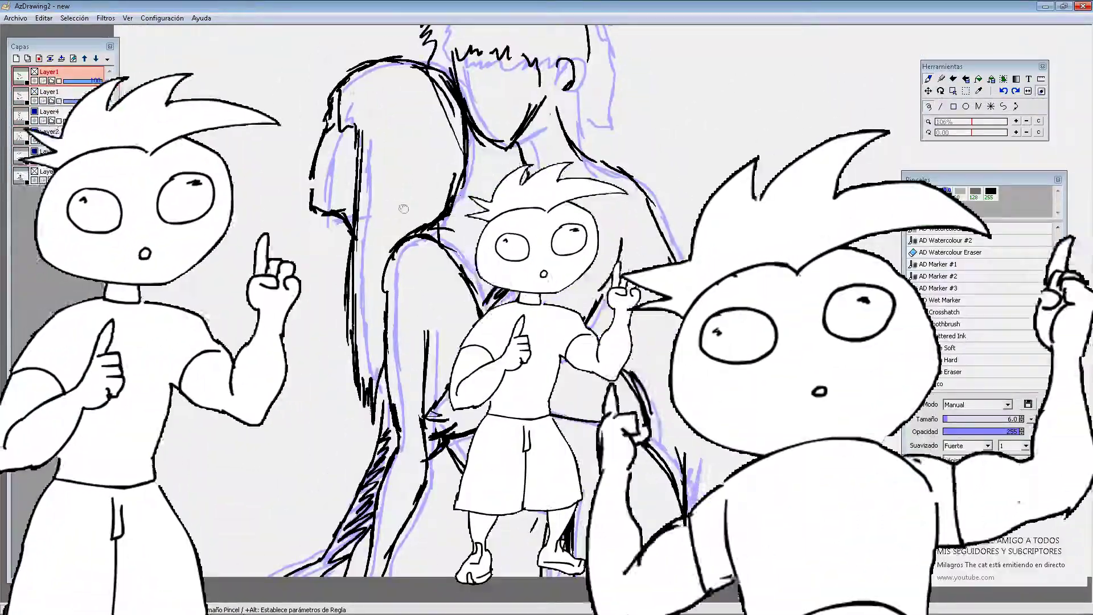
{"action": "left_click", "coordinate": [966, 92]}
{"action": "mouse_move", "coordinate": [365, 48]}
{"action": "left_mouse_down"}
{"action": "mouse_move", "coordinate": [370, 406]}
{"action": "mouse_move", "coordinate": [373, 51]}
{"action": "left_mouse_up"}
{"action": "key", "text": "ctrl+d"}
{"action": "mouse_move", "coordinate": [399, 240]}
{"action": "left_mouse_down"}
{"action": "mouse_move", "coordinate": [410, 176]}
{"action": "mouse_move", "coordinate": [392, 203]}
{"action": "left_mouse_up"}
{"action": "mouse_move", "coordinate": [367, 202]}
{"action": "left_mouse_down"}
{"action": "mouse_move", "coordinate": [387, 360]}
{"action": "mouse_move", "coordinate": [367, 202]}
{"action": "left_mouse_up"}
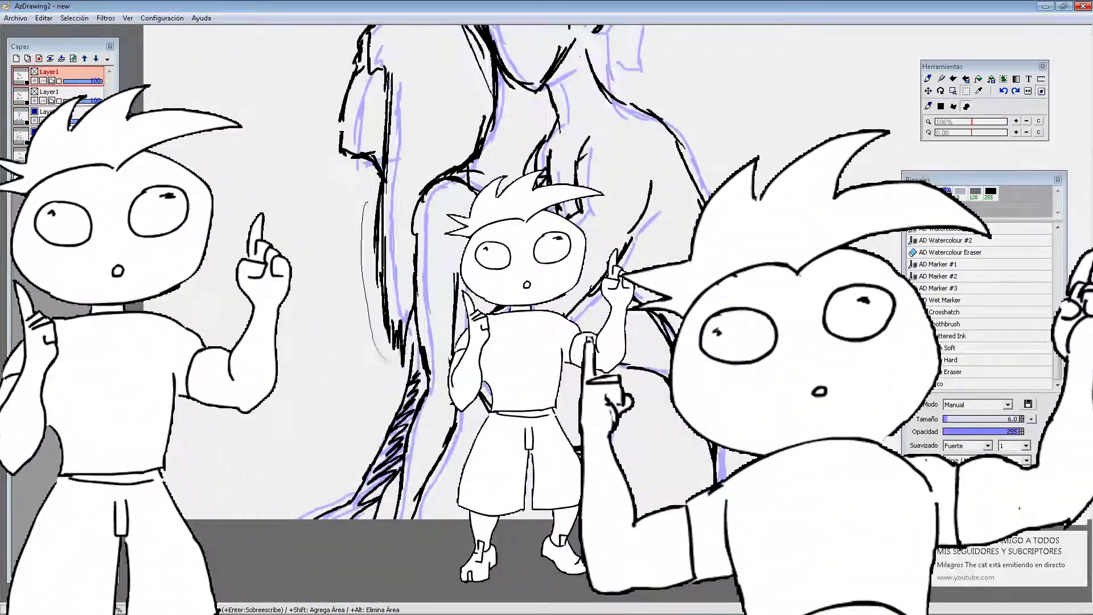
{"action": "left_click_drag", "start_coordinate": [384, 224], "coordinate": [463, 207]}
{"action": "key", "text": "b"}
{"action": "left_click_drag", "start_coordinate": [461, 181], "coordinate": [454, 217]}
{"action": "left_click_drag", "start_coordinate": [447, 325], "coordinate": [449, 327]}
{"action": "key", "text": "ctrl+z"}
{"action": "mouse_move", "coordinate": [432, 284]}
{"action": "left_mouse_down"}
{"action": "mouse_move", "coordinate": [423, 339]}
{"action": "mouse_move", "coordinate": [457, 355]}
{"action": "left_mouse_up"}
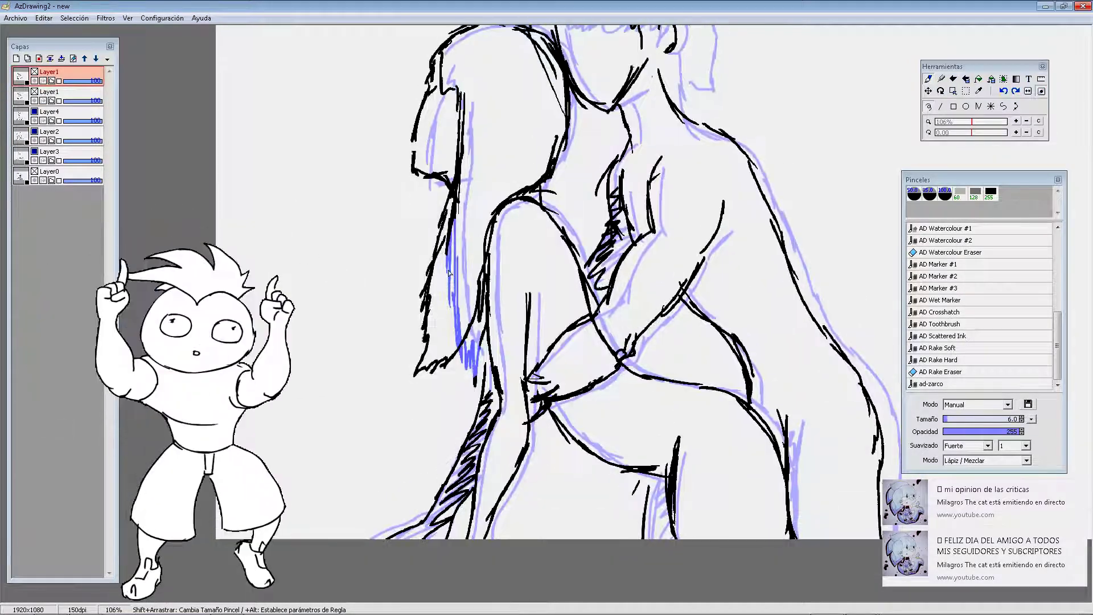
- Duplicate the swinging-hair frame, and redraw the front figure's hair strands in a shifted position
{"action": "left_click", "coordinate": [16, 58]}
{"action": "left_click_drag", "start_coordinate": [442, 250], "coordinate": [440, 385]}
{"action": "left_click_drag", "start_coordinate": [440, 385], "coordinate": [456, 360]}
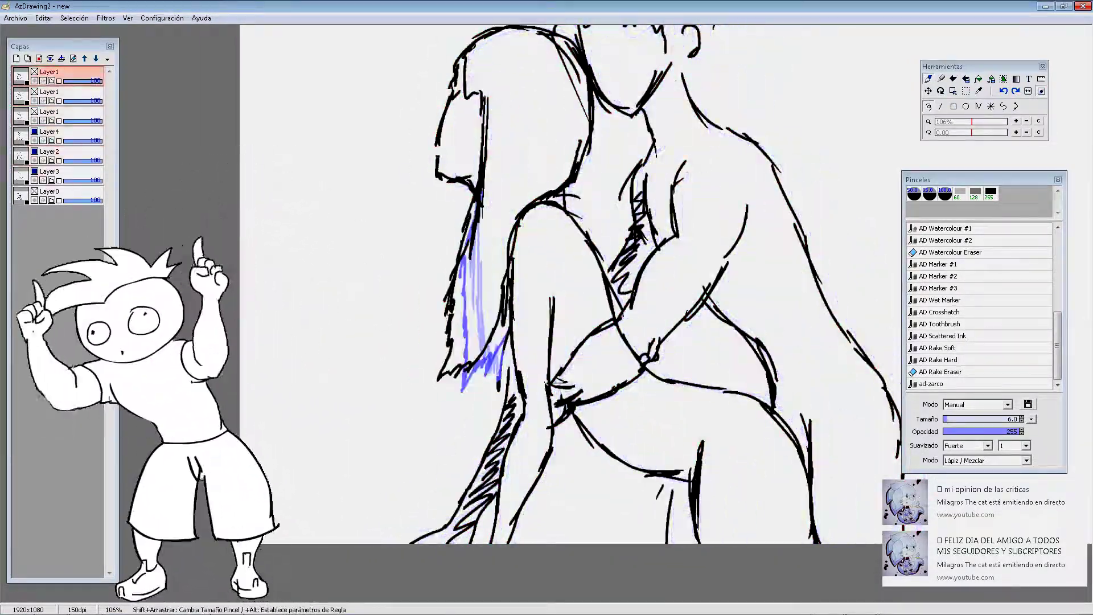
- Rename the two upper hair frame layers 2 and 3, and play the animation preview
{"action": "double_click", "coordinate": [67, 117]}
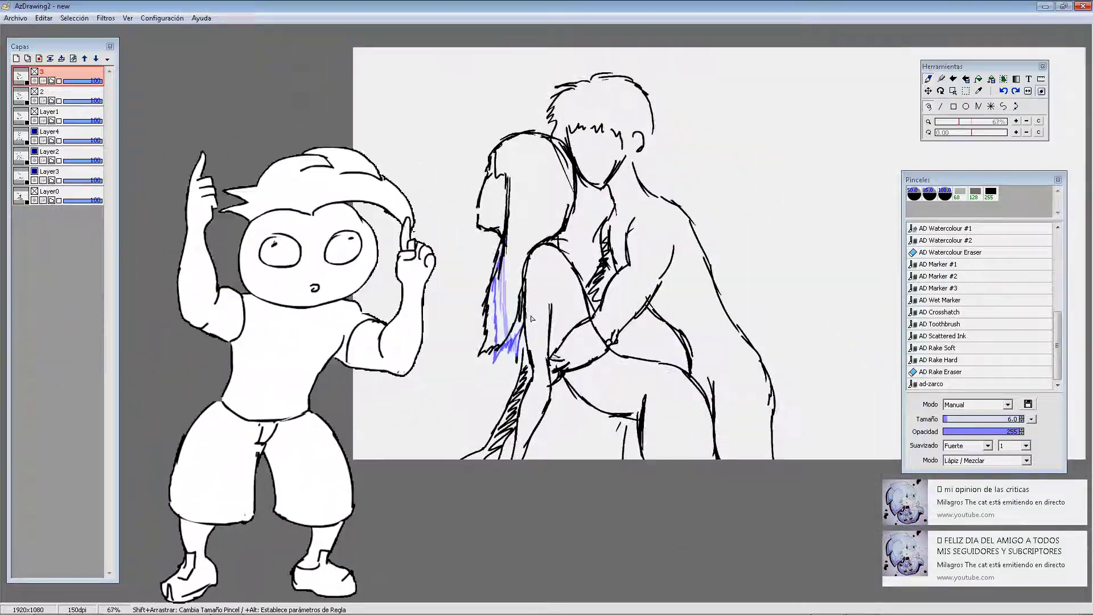
{"action": "key", "text": "ctrl+t"}
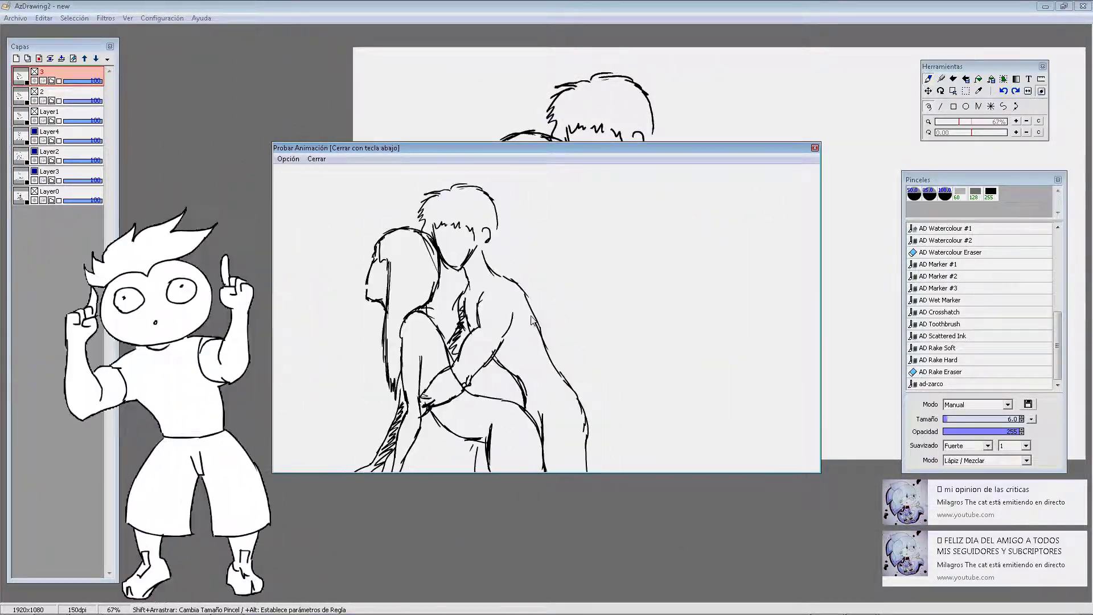
{"action": "key", "text": "Down"}
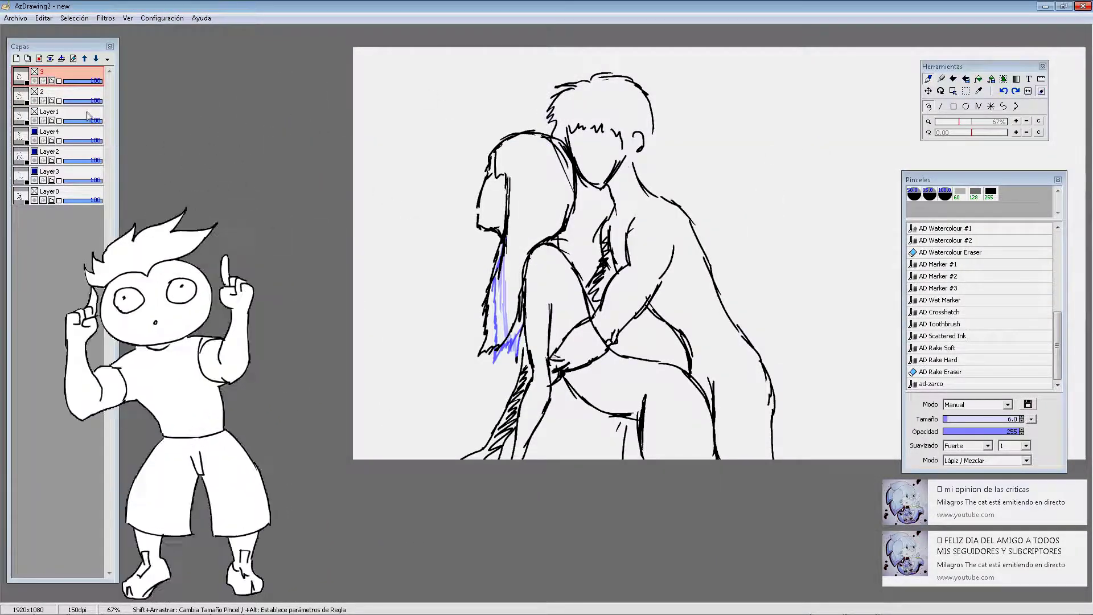
- Duplicate frame layer 3, redraw the hair strands on the copy, and rename the copy 4
{"action": "left_click", "coordinate": [27, 58]}
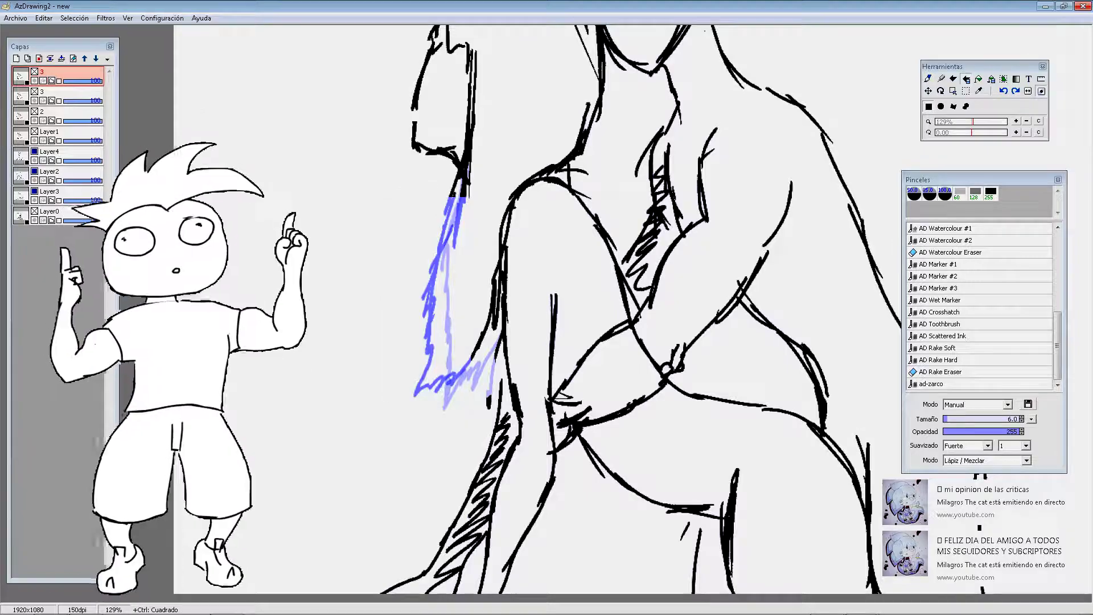
{"action": "left_click_drag", "start_coordinate": [459, 198], "coordinate": [436, 365]}
{"action": "left_click_drag", "start_coordinate": [480, 291], "coordinate": [468, 375]}
{"action": "left_click_drag", "start_coordinate": [496, 325], "coordinate": [487, 383]}
{"action": "double_click", "coordinate": [62, 72]}
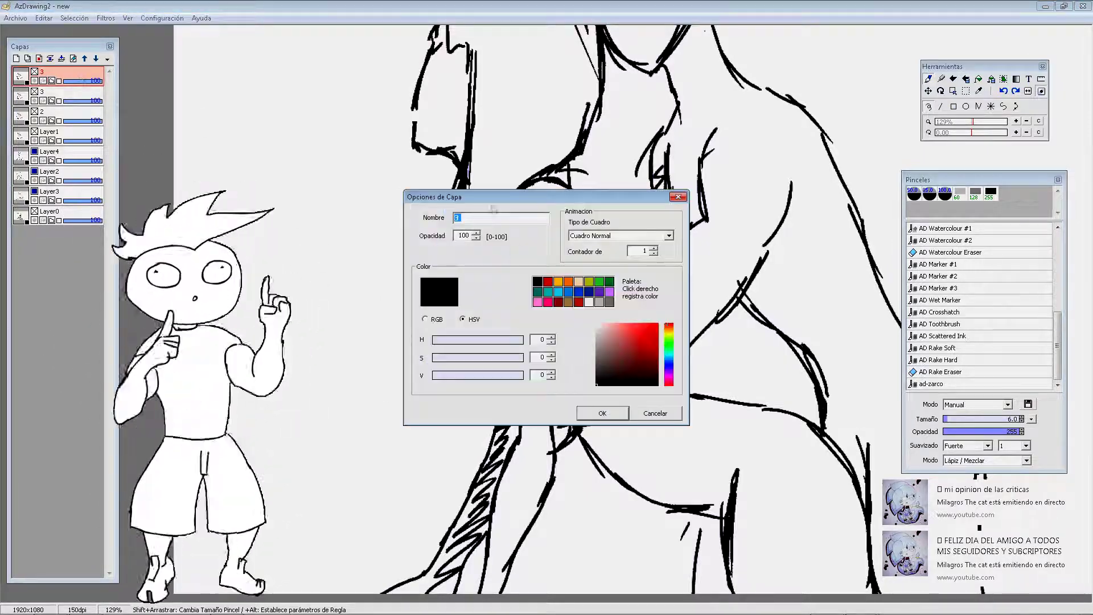
{"action": "type", "text": "4"}
{"action": "key", "text": "Return"}
- Duplicate frame layer 4, and redraw the front figure's hair ends in a new position on the copy
{"action": "left_click", "coordinate": [27, 59]}
{"action": "left_click", "coordinate": [966, 79]}
{"action": "left_click_drag", "start_coordinate": [439, 286], "coordinate": [497, 383]}
{"action": "scroll", "coordinate": [419, 328], "scroll_direction": "down", "scroll_amount": 5}
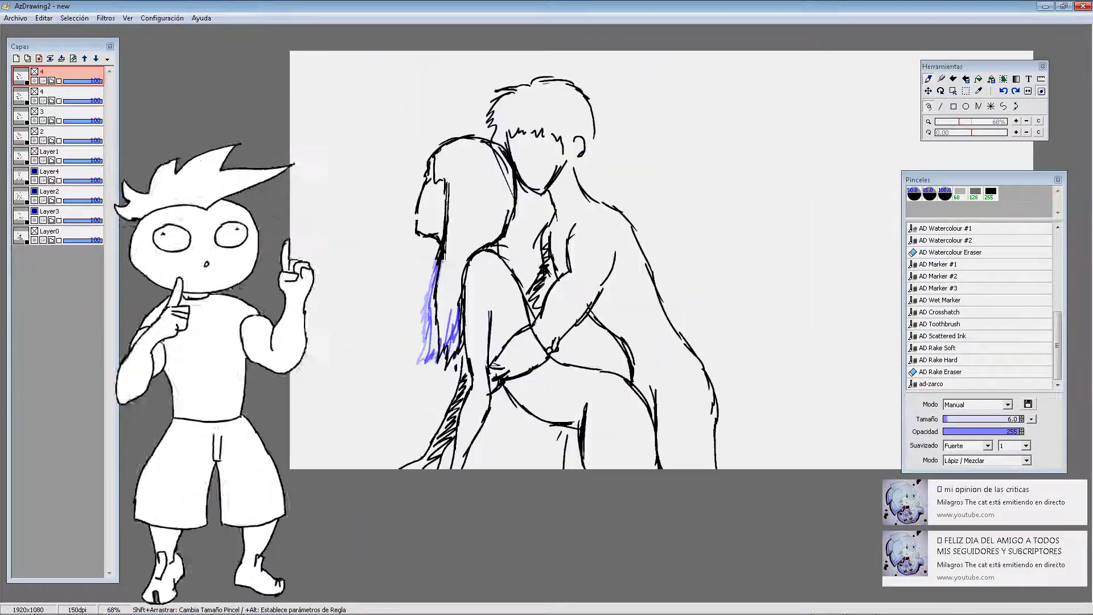
- Place copies of Layer4, Layer2 and Layer3 above the hair frames in the layer stack, and play the animation preview
{"action": "left_click", "coordinate": [63, 92]}
{"action": "left_click", "coordinate": [62, 72]}
{"action": "key", "text": "F5"}
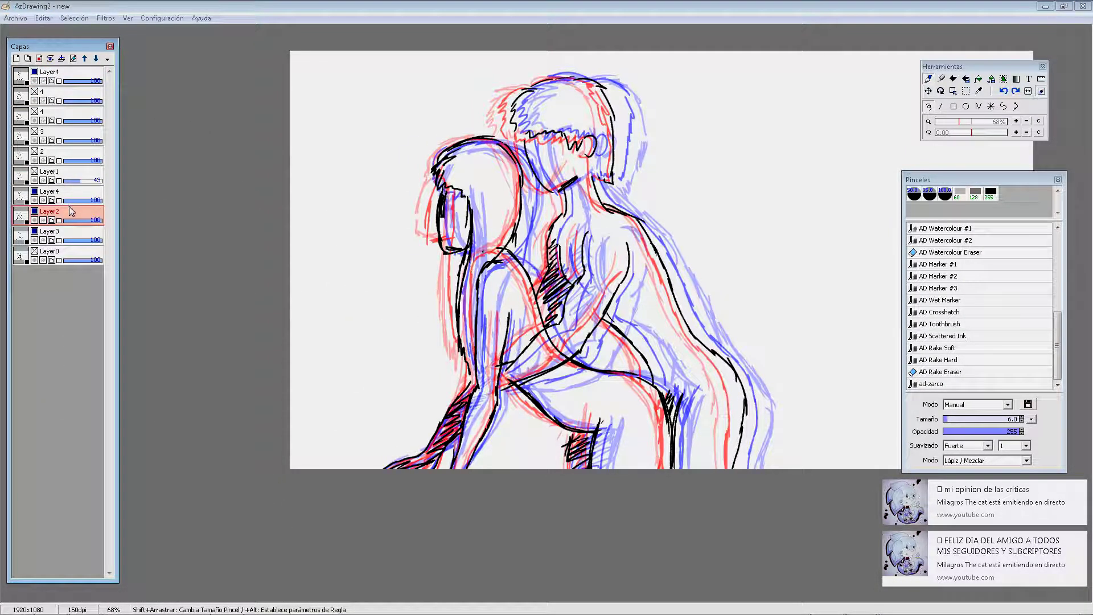
{"action": "left_click", "coordinate": [27, 59]}
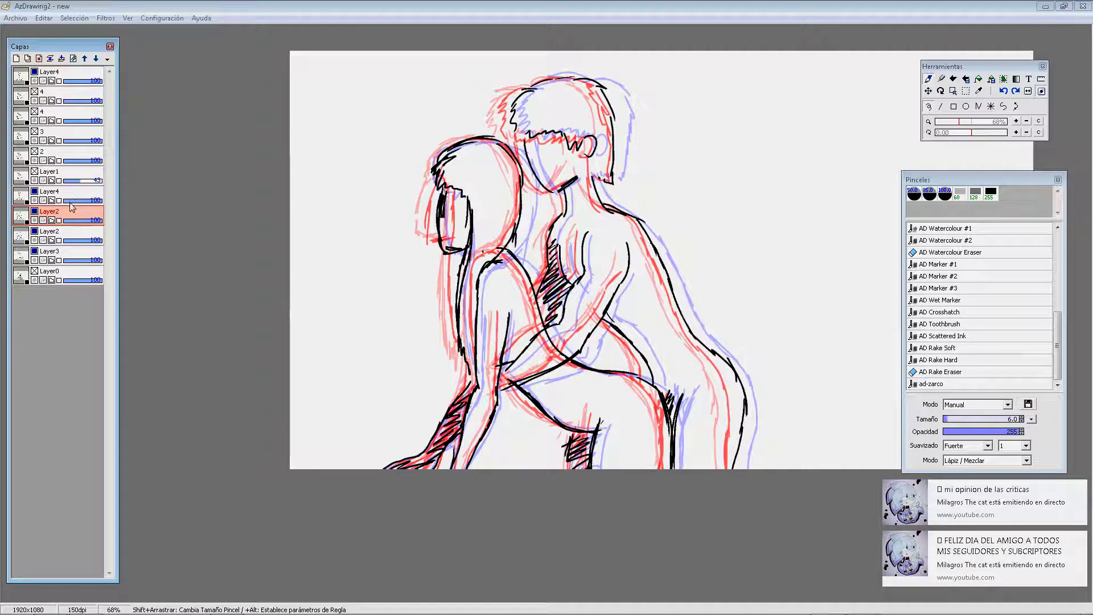
{"action": "left_click_drag", "start_coordinate": [67, 74], "coordinate": [68, 73]}
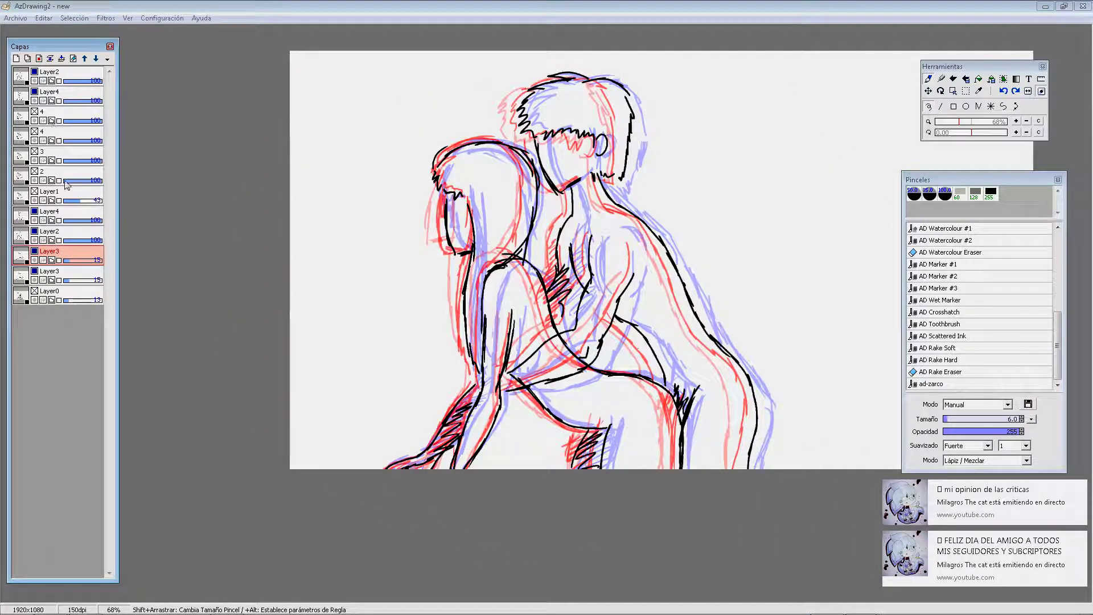
{"action": "left_click", "coordinate": [27, 58]}
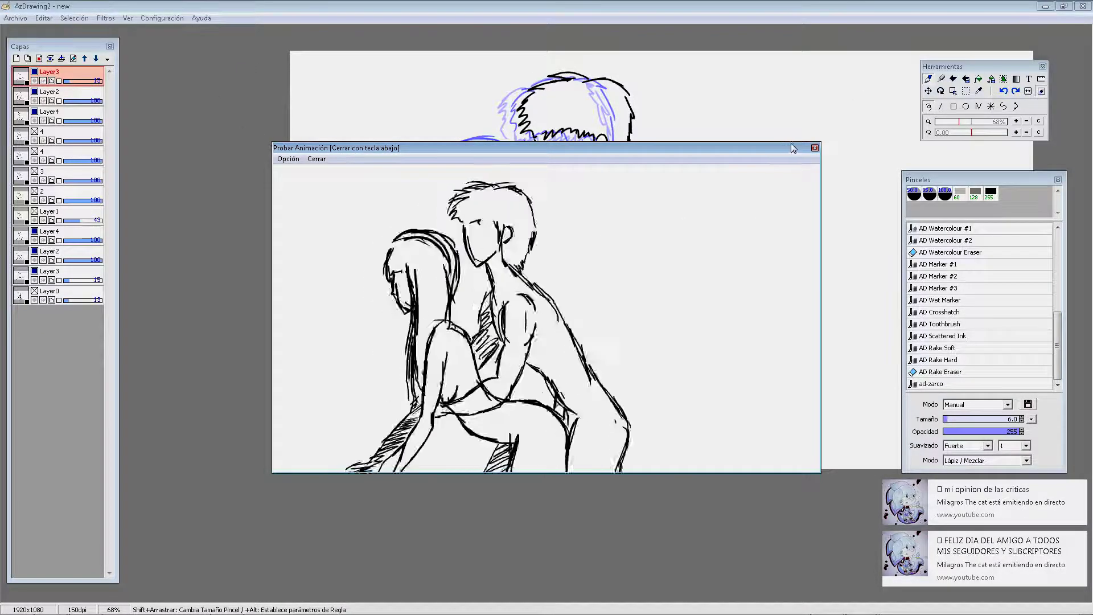
{"action": "left_click", "coordinate": [816, 149]}
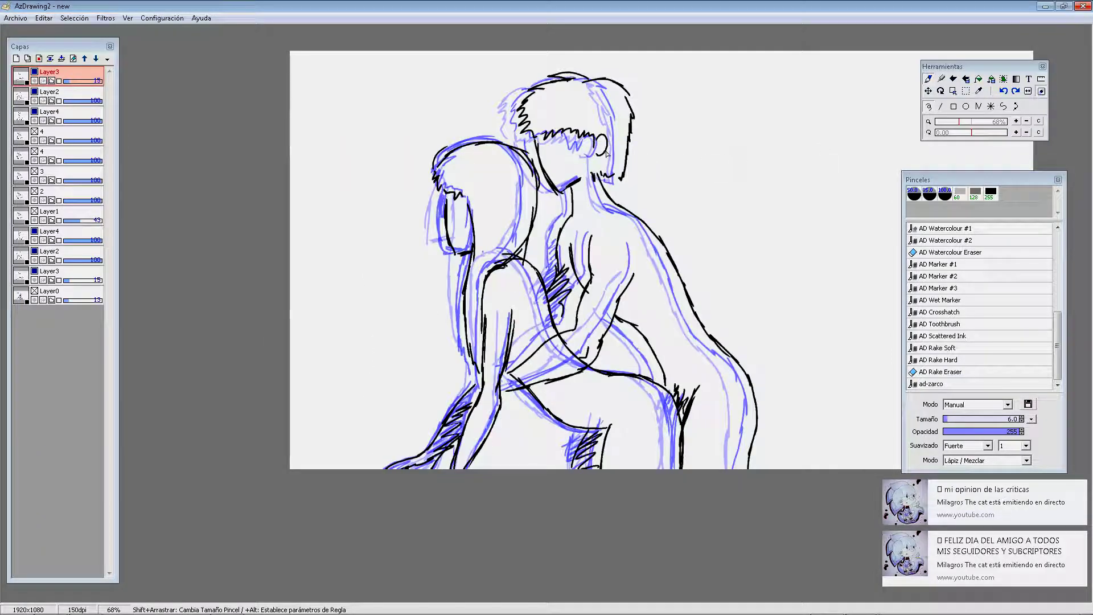
- Replay the preview of the extended animation, and open chica animacion.adw to play its animation
{"action": "left_click", "coordinate": [73, 133]}
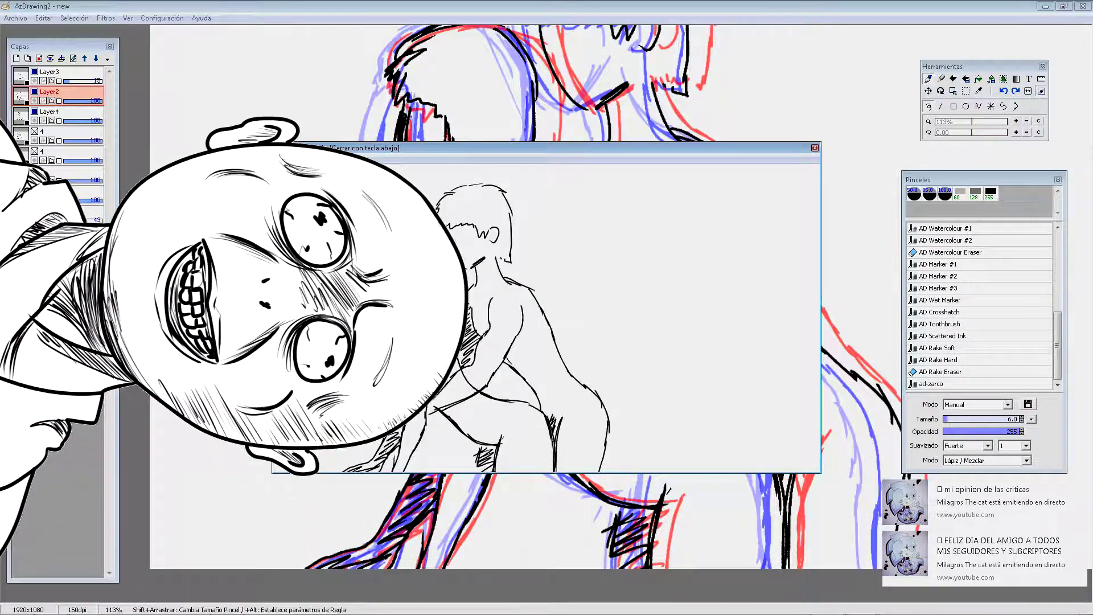
{"action": "left_click", "coordinate": [815, 147]}
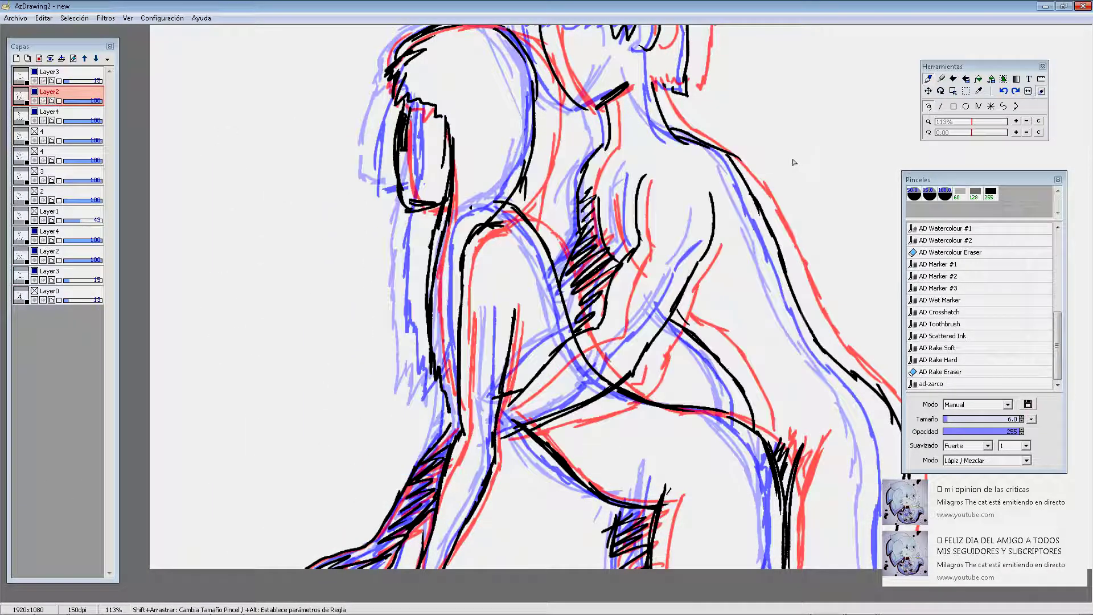
{"action": "scroll", "coordinate": [713, 175], "scroll_direction": "down", "scroll_amount": 3}
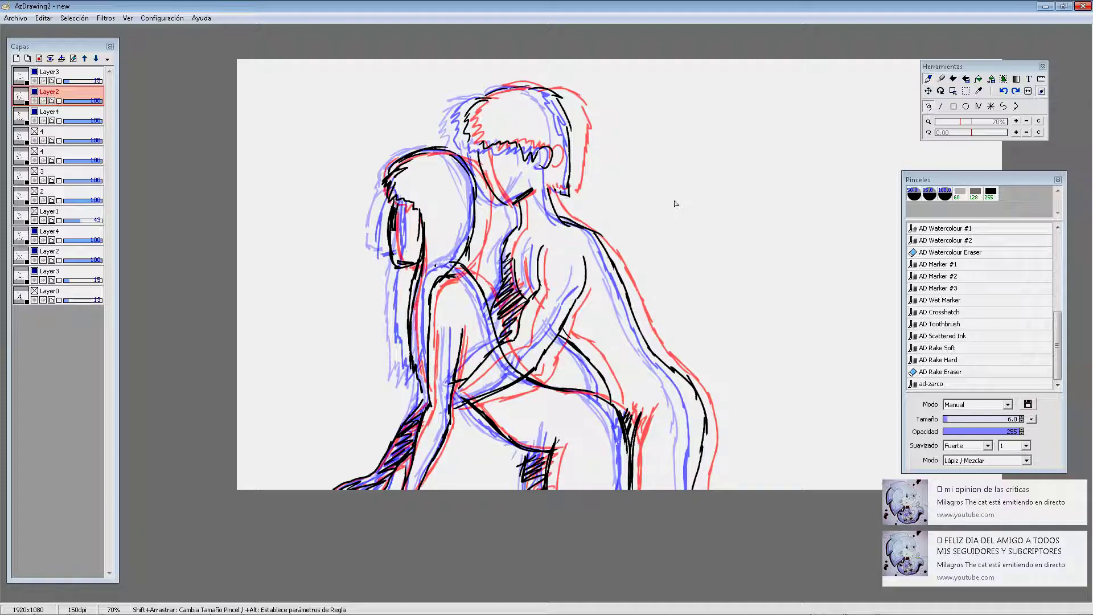
{"action": "mouse_move", "coordinate": [385, 245]}
{"action": "left_mouse_down"}
{"action": "mouse_move", "coordinate": [387, 274]}
{"action": "mouse_move", "coordinate": [334, 389]}
{"action": "mouse_move", "coordinate": [348, 300]}
{"action": "mouse_move", "coordinate": [358, 301]}
{"action": "left_mouse_up"}
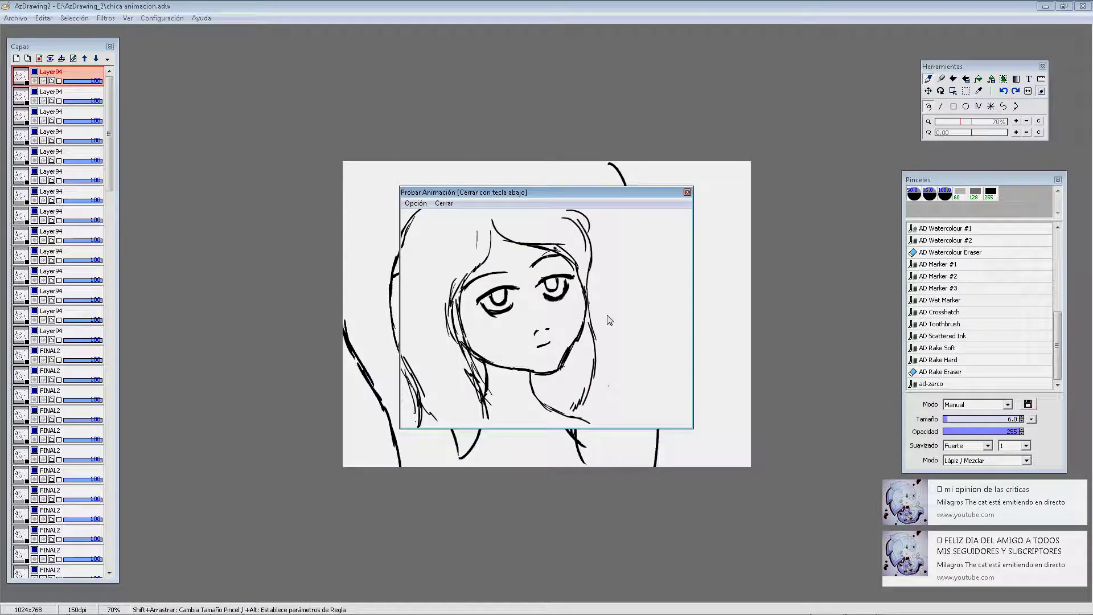